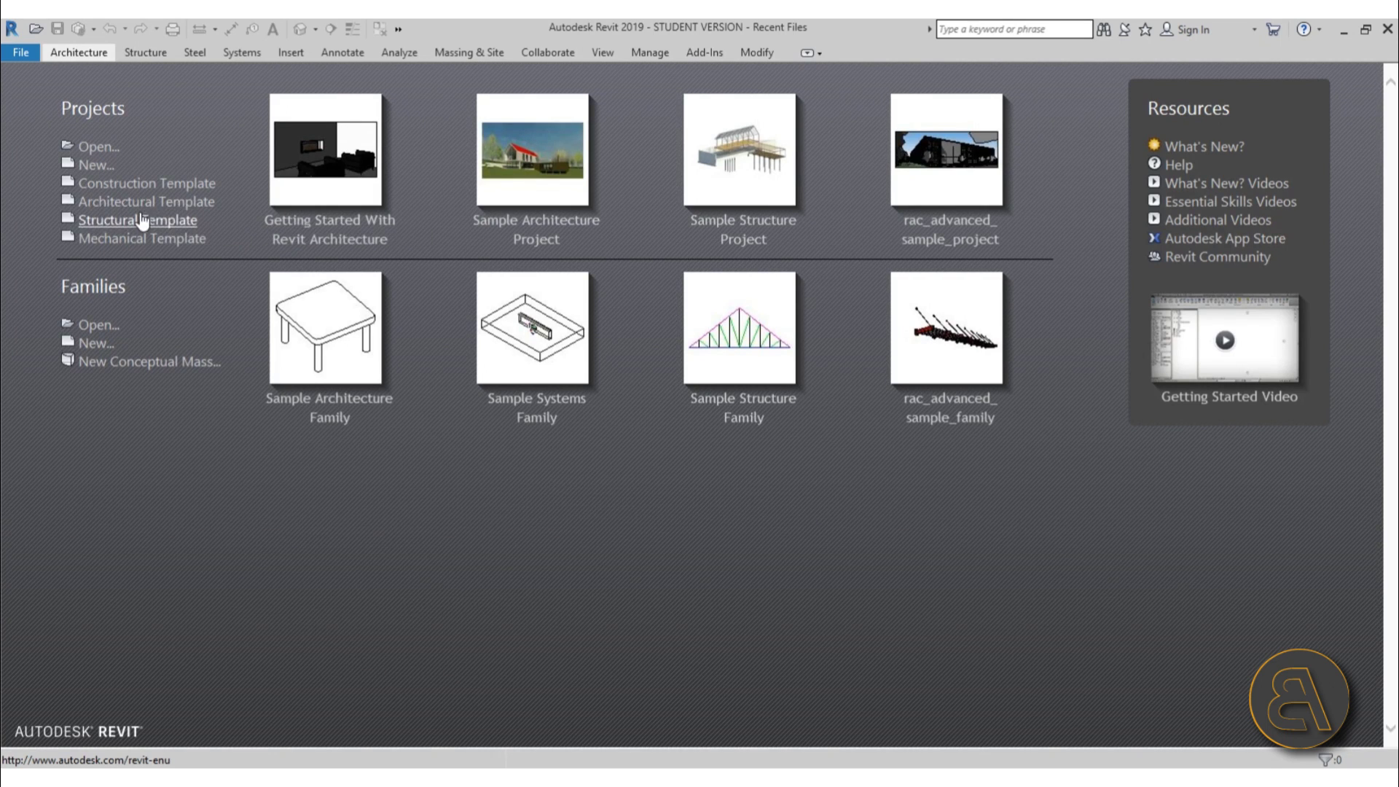
Step: Create a project from the Architectural Template and set its project length units to Meters
click(189, 205)
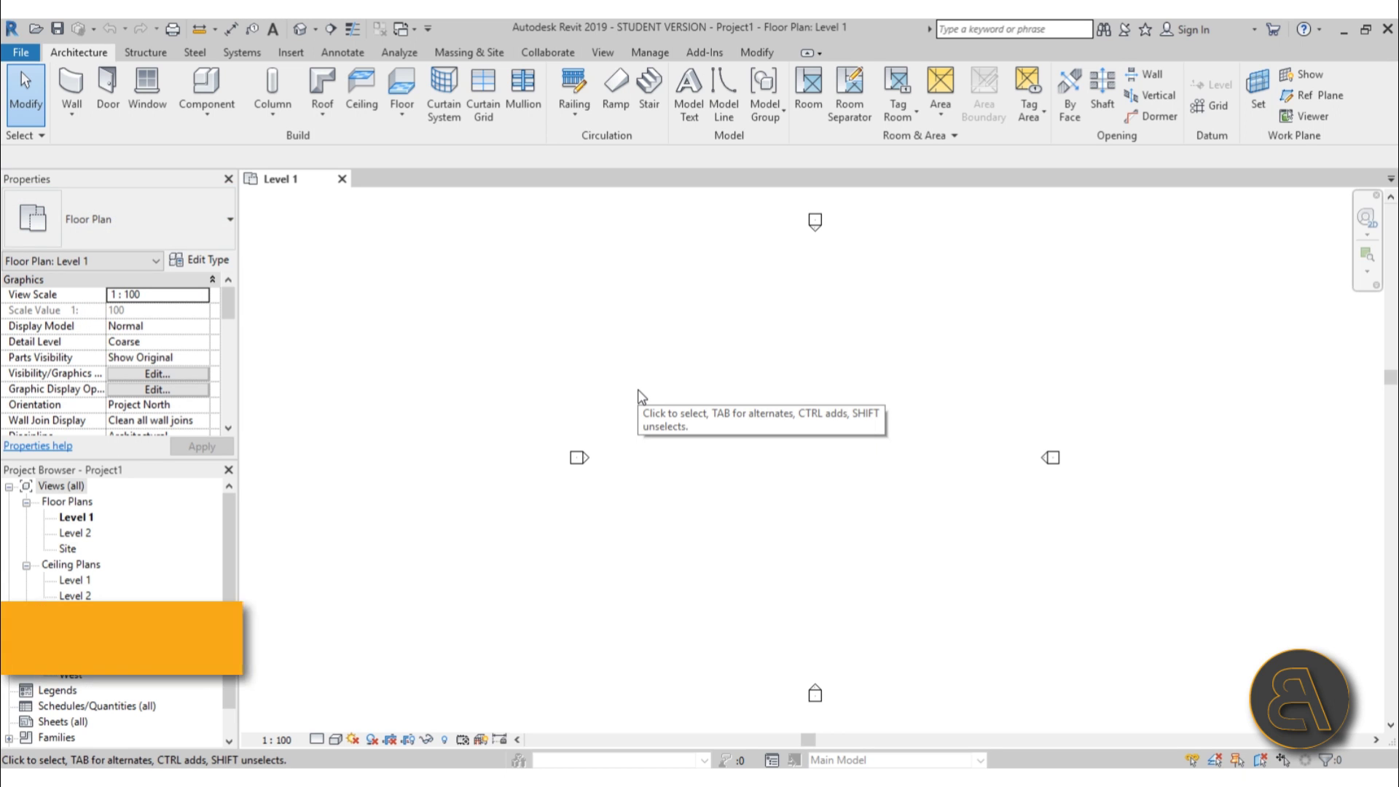
key(u)
key(n)
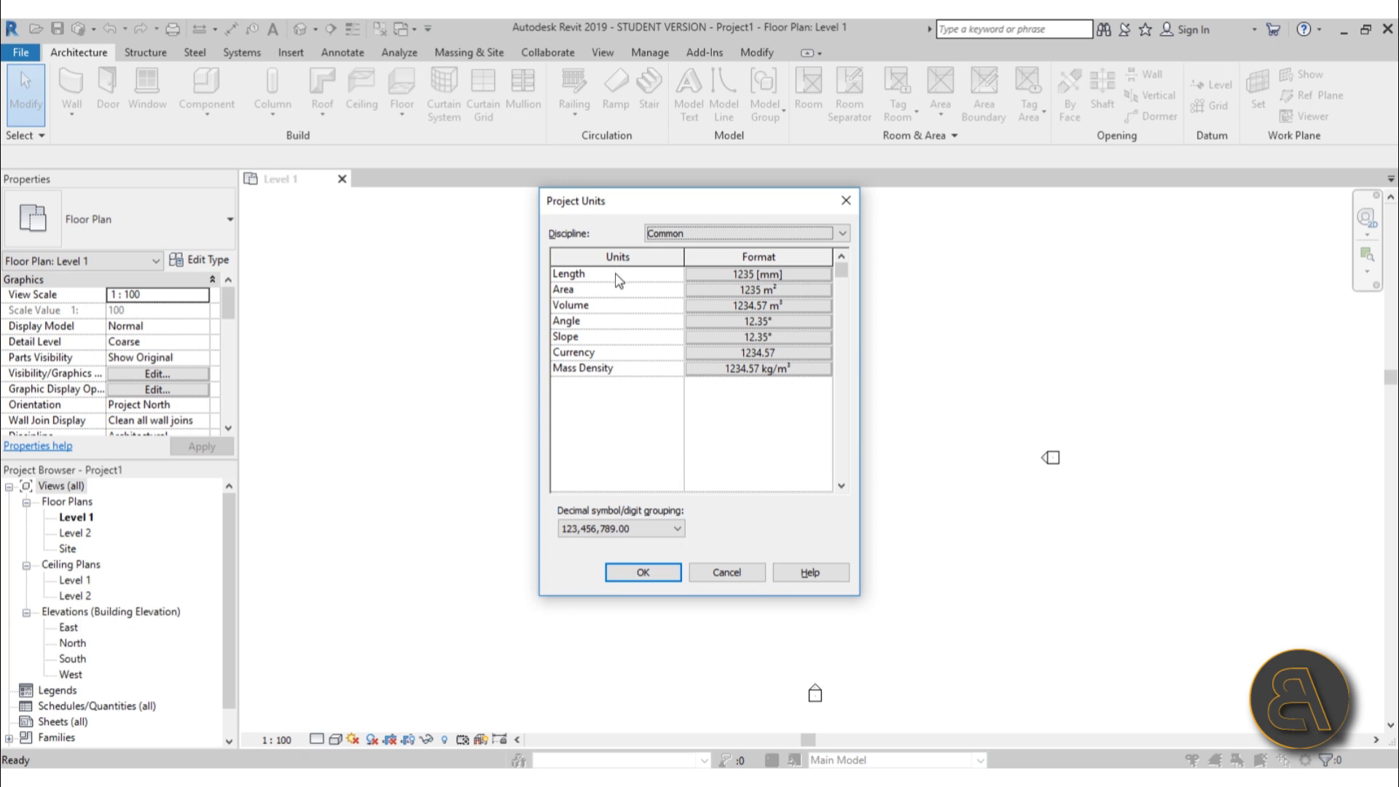
click(733, 273)
click(711, 305)
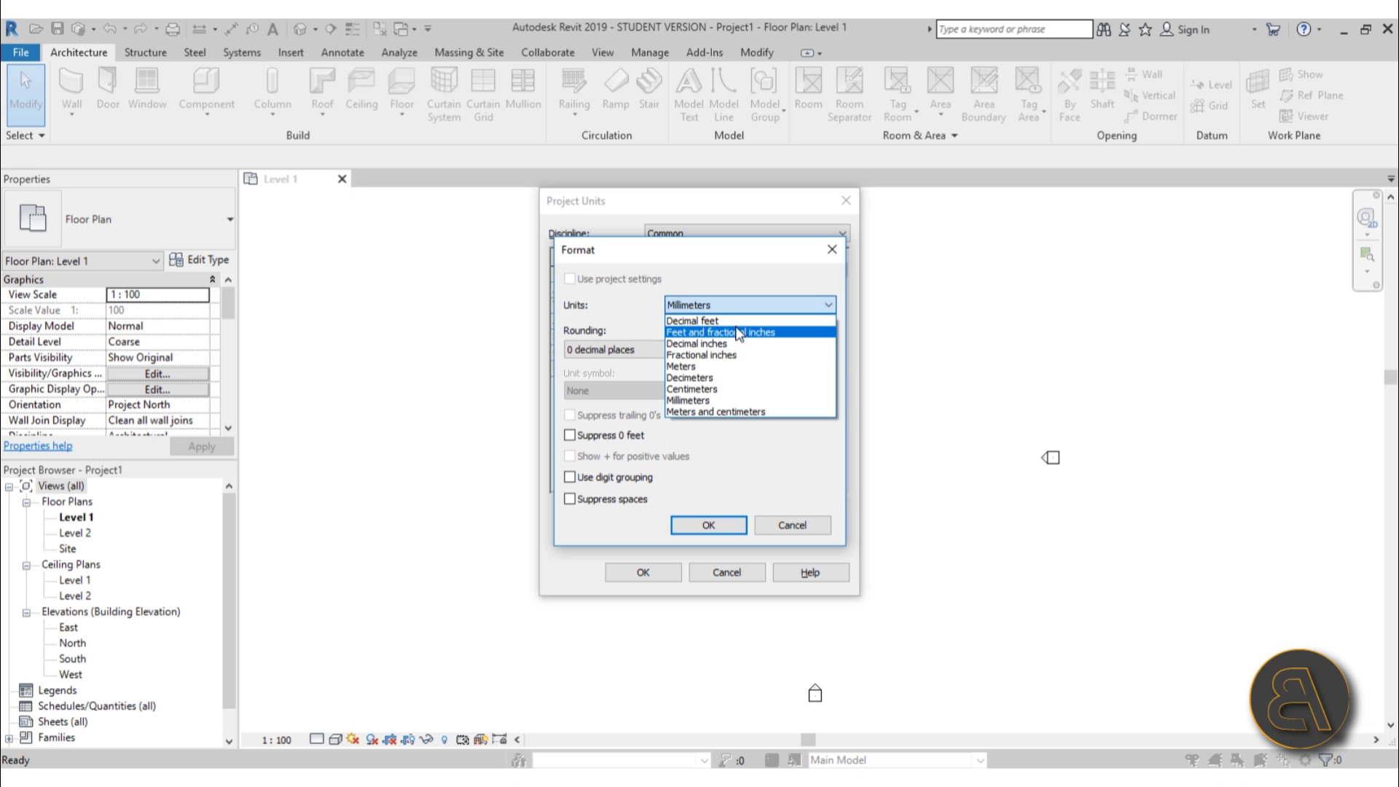
click(717, 367)
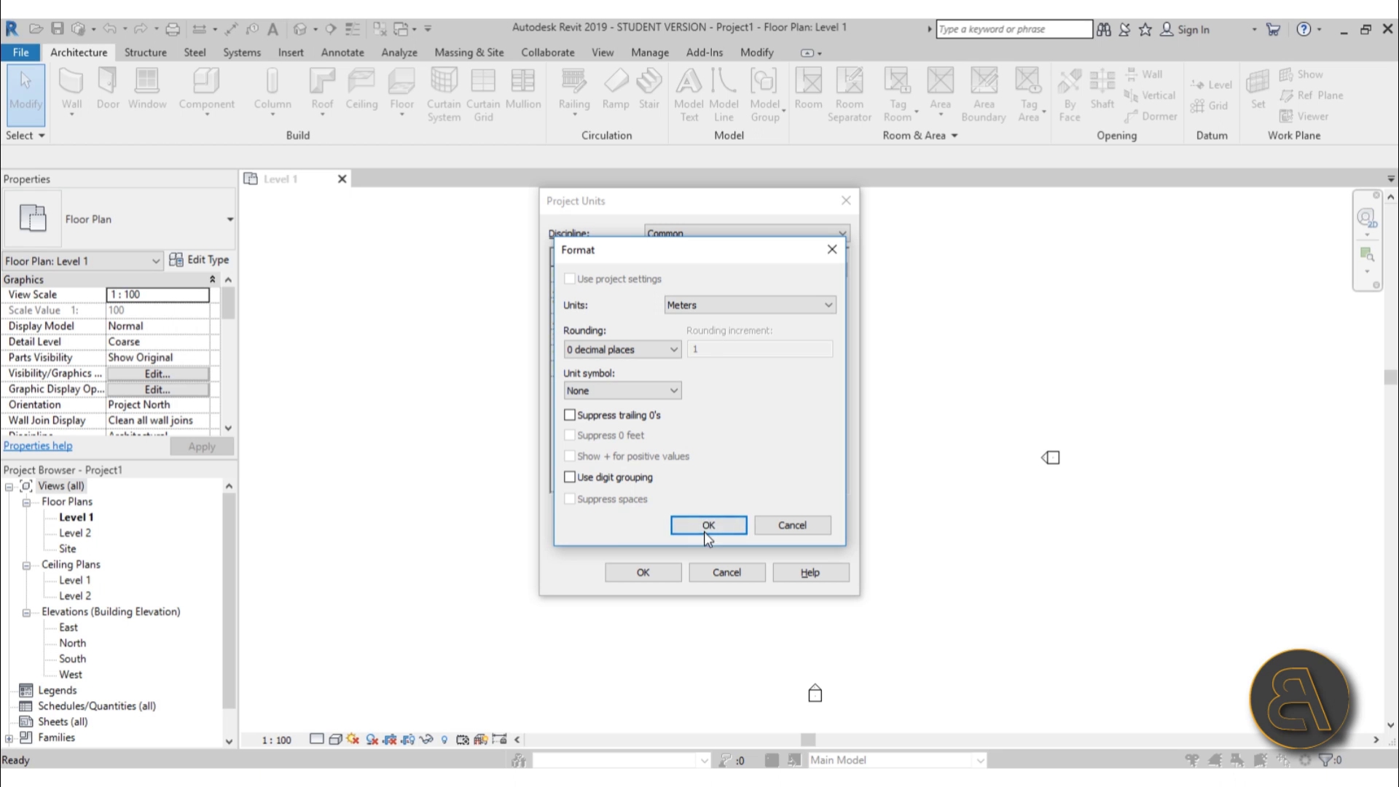
Step: Format the project's lengths with 2 decimal places and no unit symbol, and apply the project units
click(619, 349)
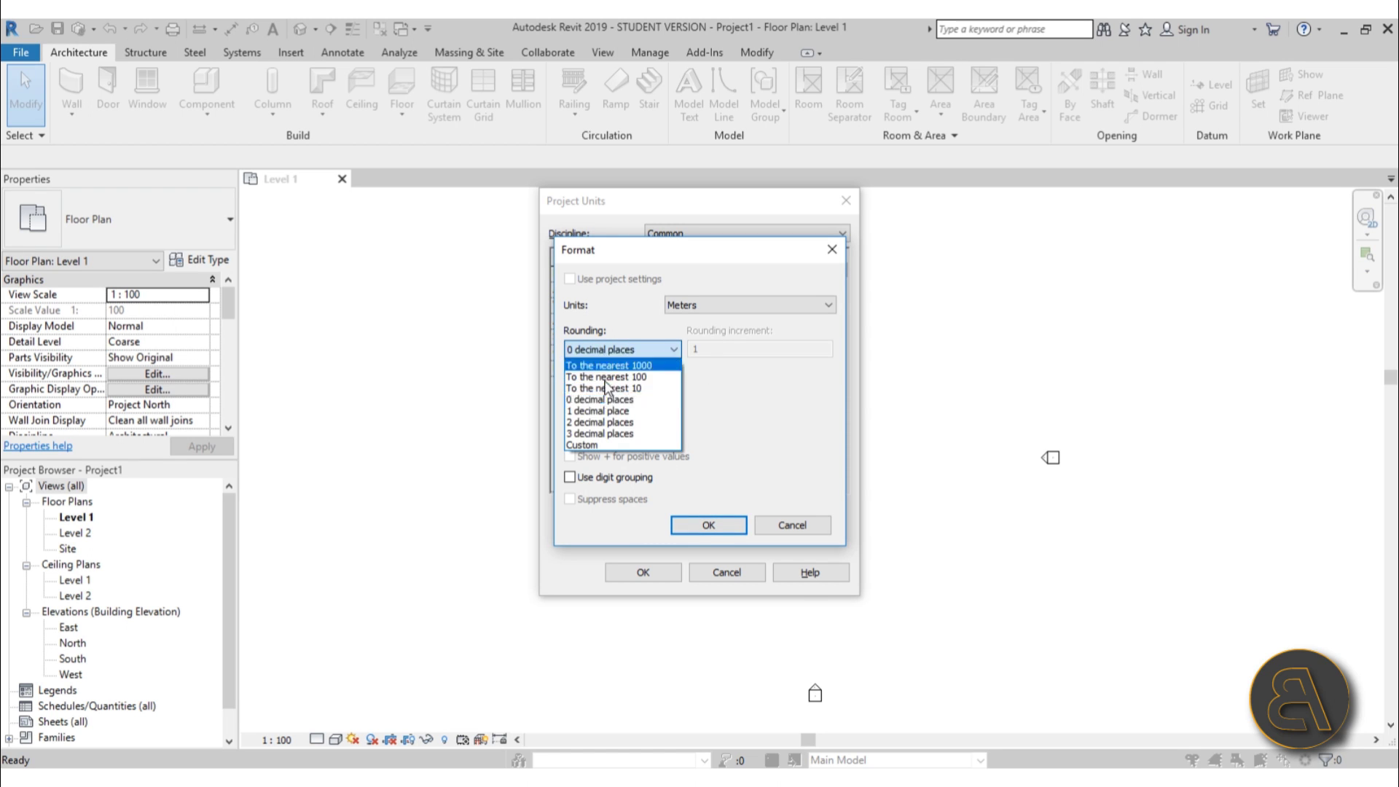
click(602, 423)
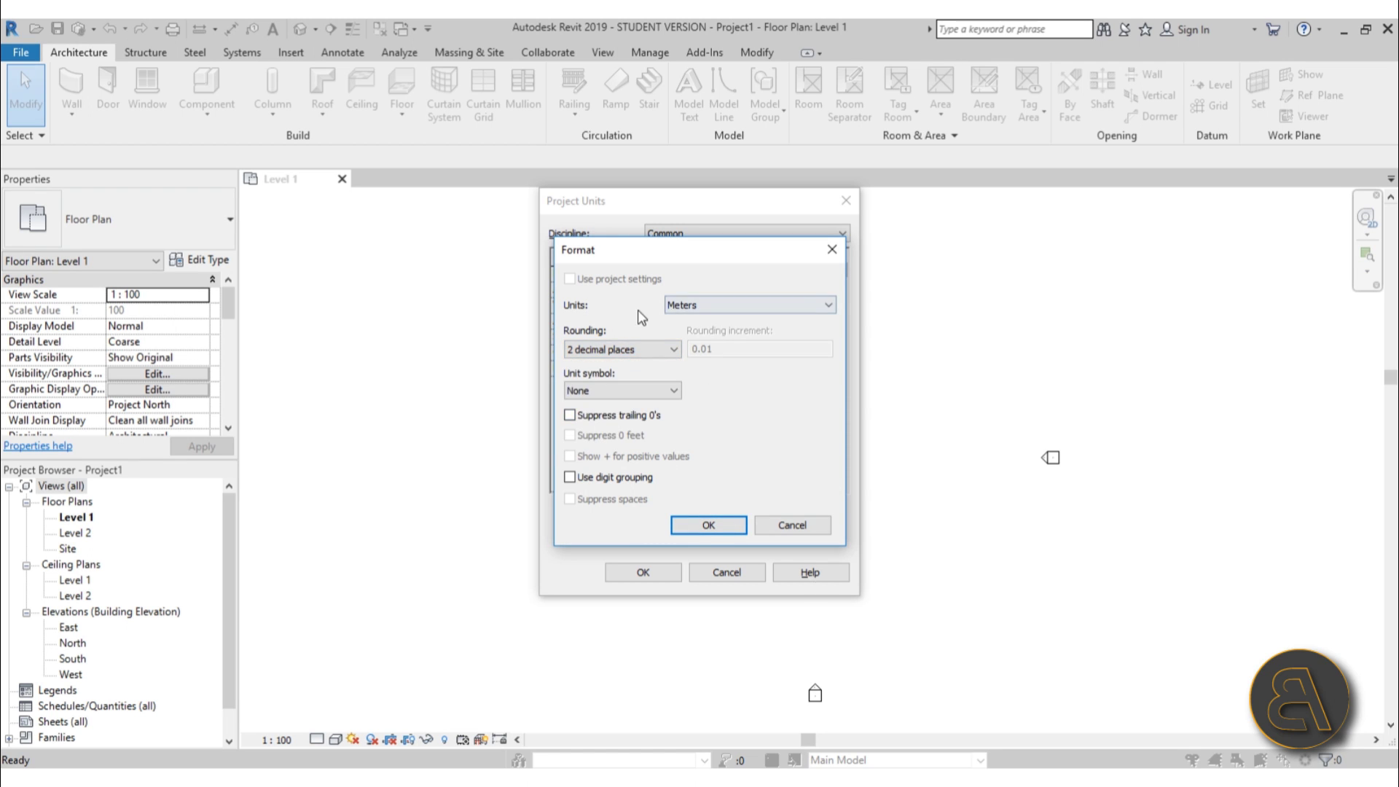
click(641, 391)
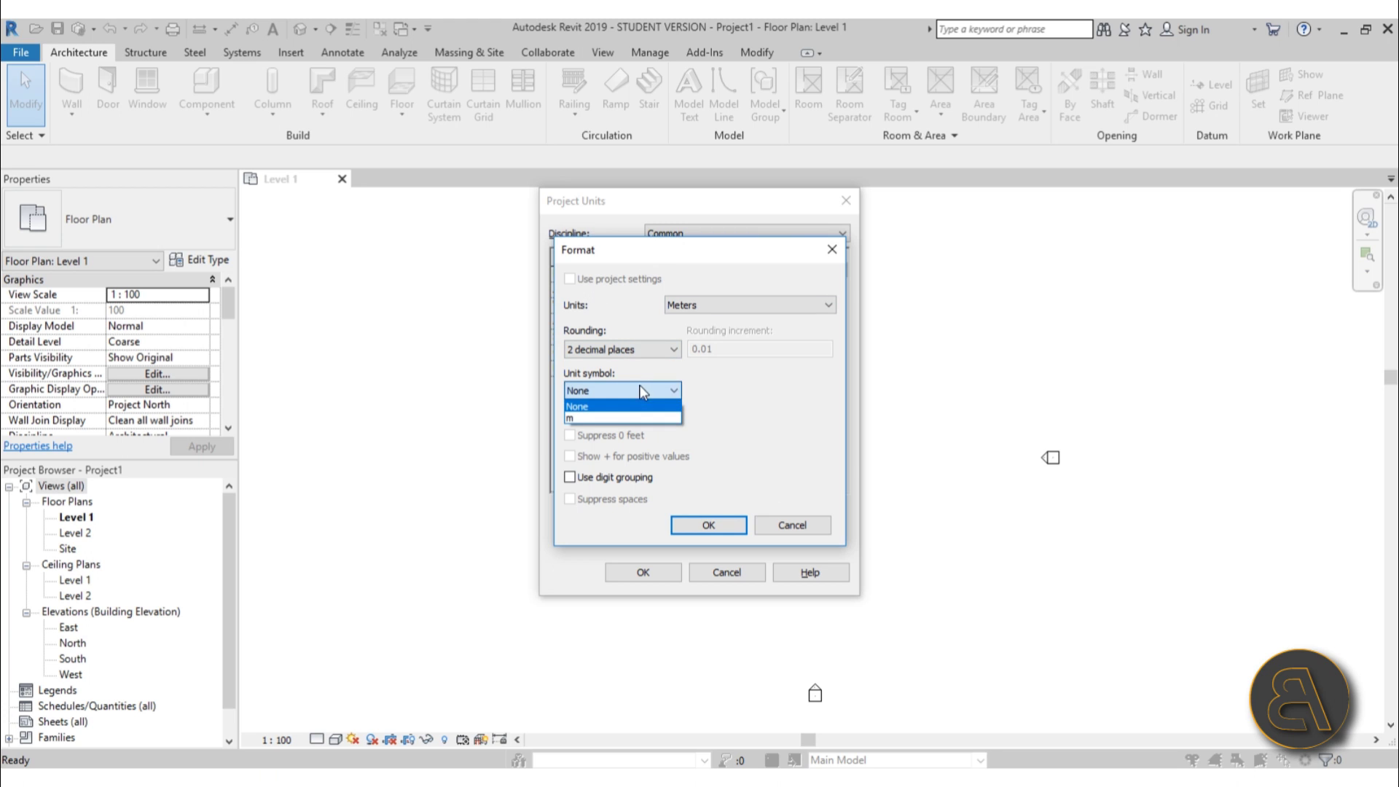
click(594, 407)
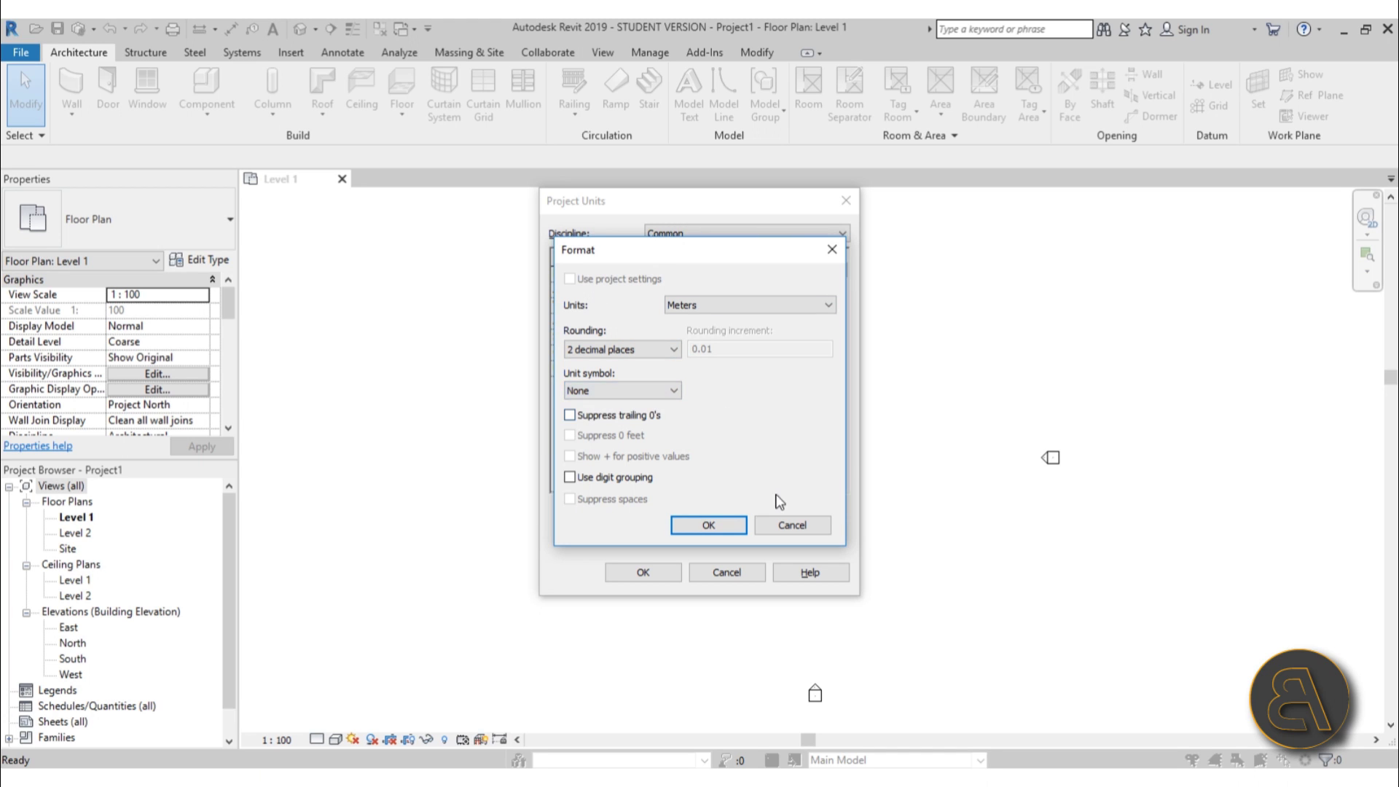
click(692, 522)
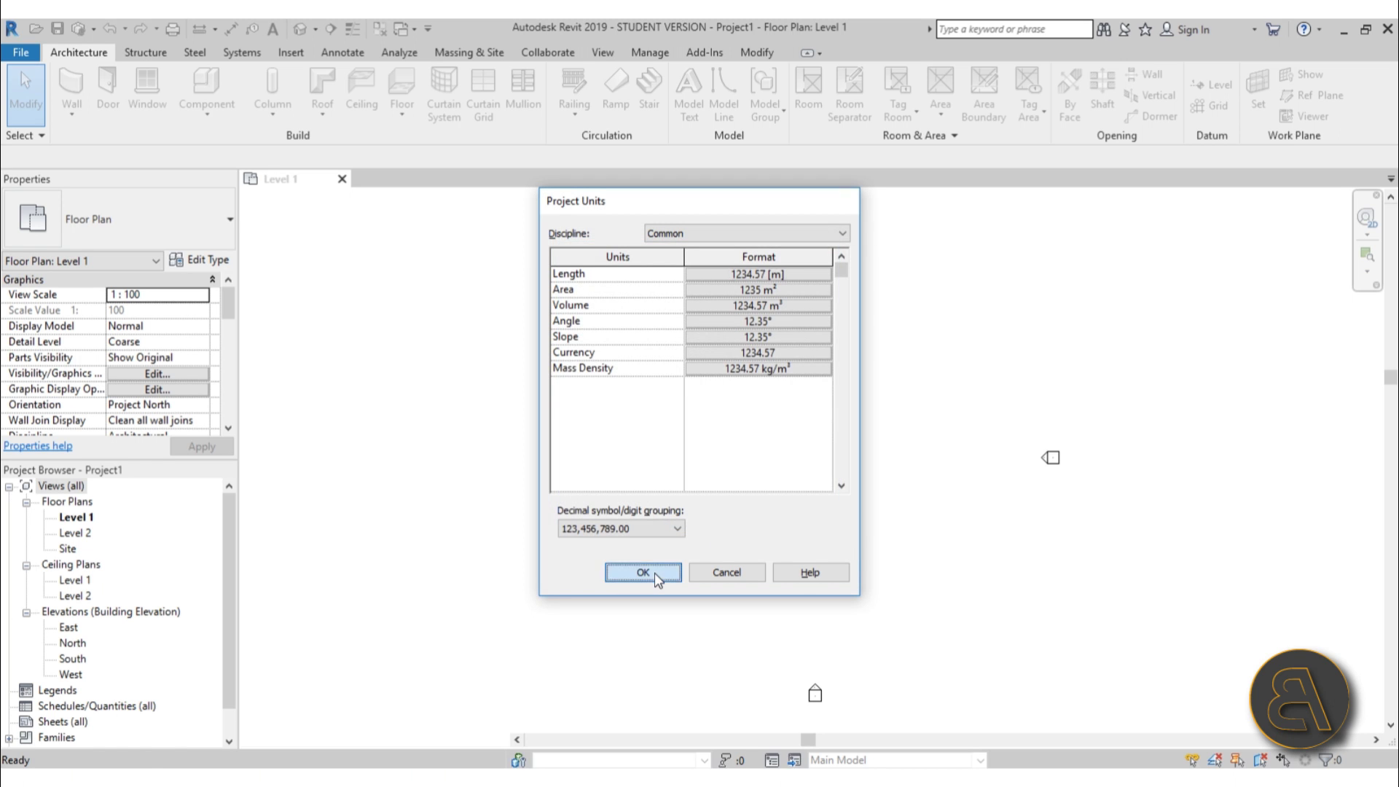
click(654, 573)
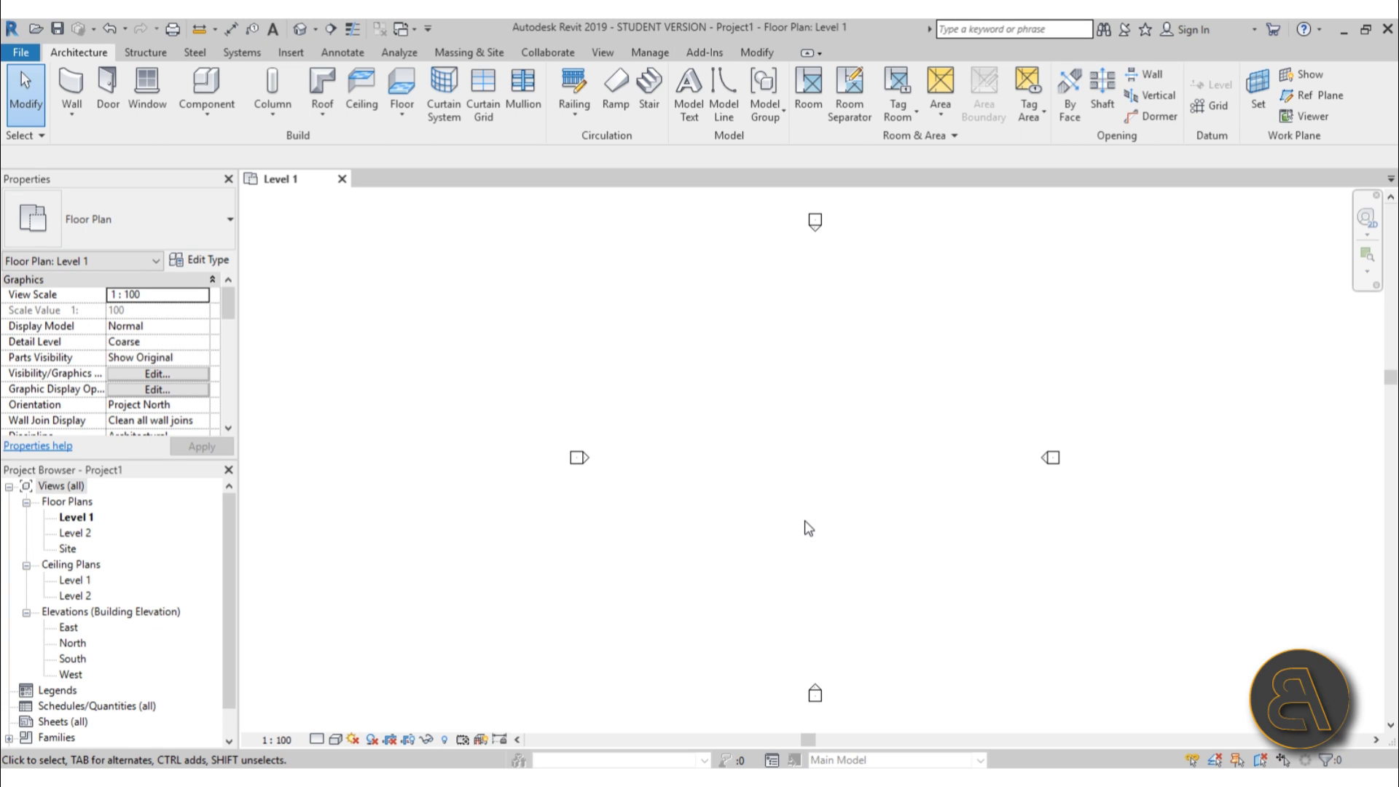
Step: Draw a continuous zigzag chain of nine crossing Generic - 200mm walls between the elevation markers on Level 1
key(w)
key(a)
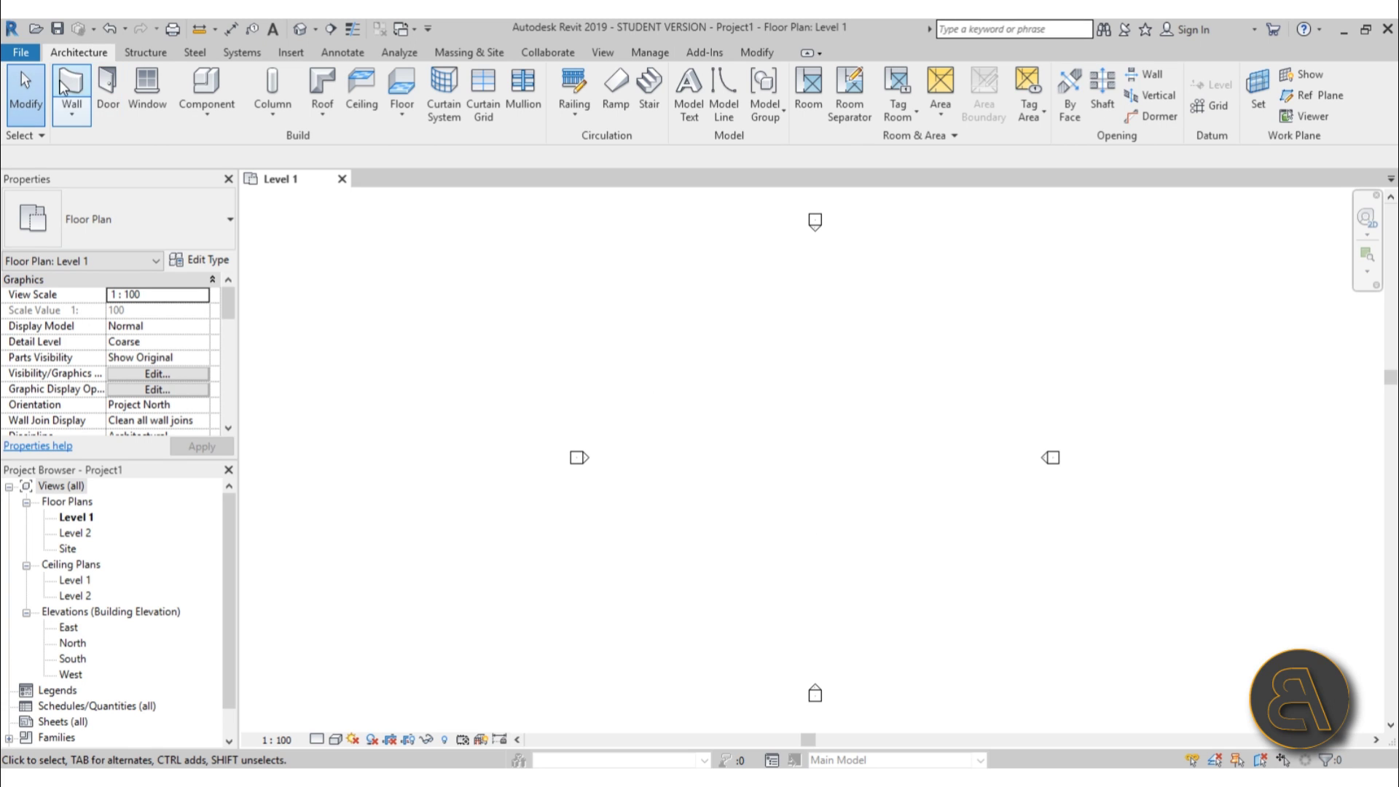
click(682, 375)
click(703, 530)
click(838, 373)
click(721, 304)
click(793, 525)
click(1005, 339)
click(905, 542)
click(842, 418)
click(919, 327)
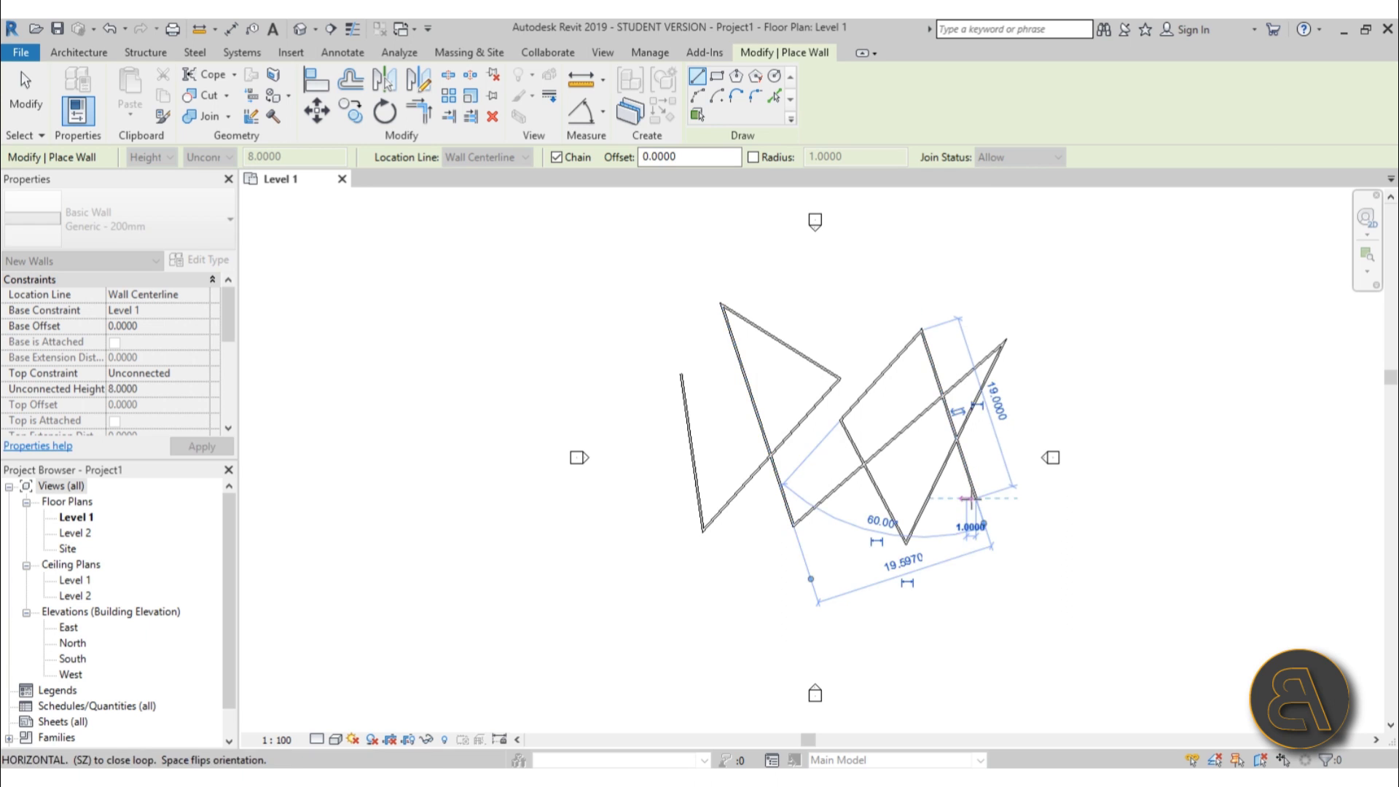
click(975, 498)
key(Escape)
key(Escape)
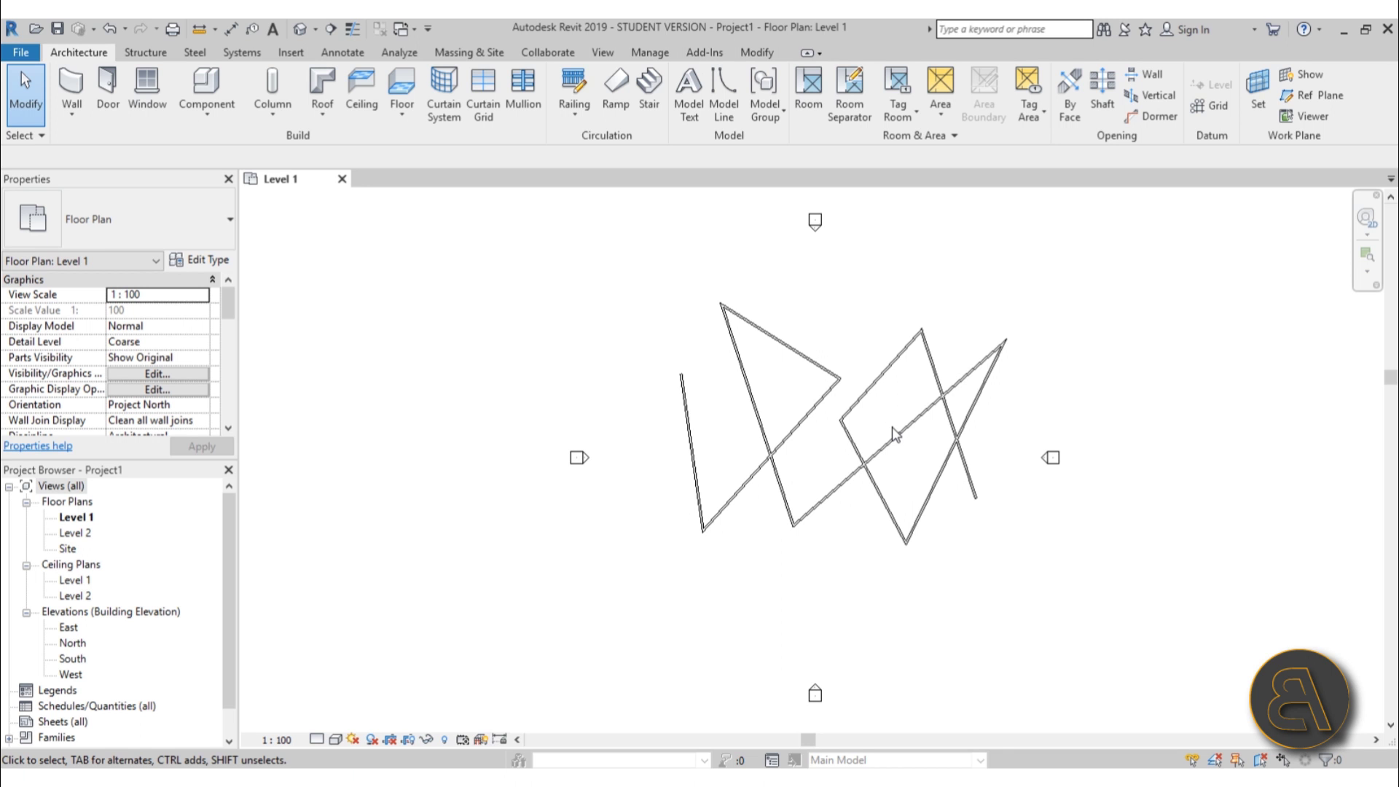
Step: Examine the zigzag walls and their intersections up close and as a whole in the Level 1 floor plan
scroll(896, 434, up, 5)
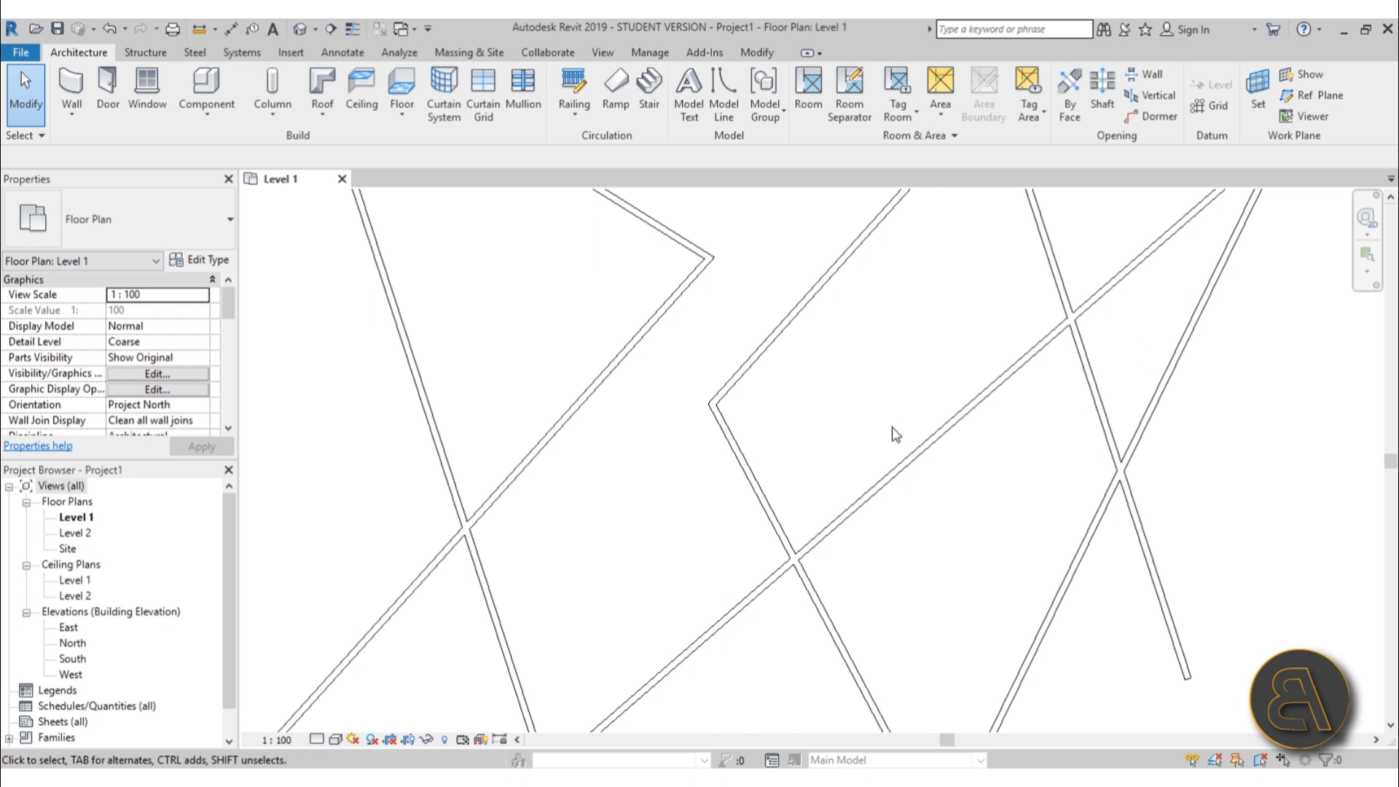
scroll(895, 433, down, 6)
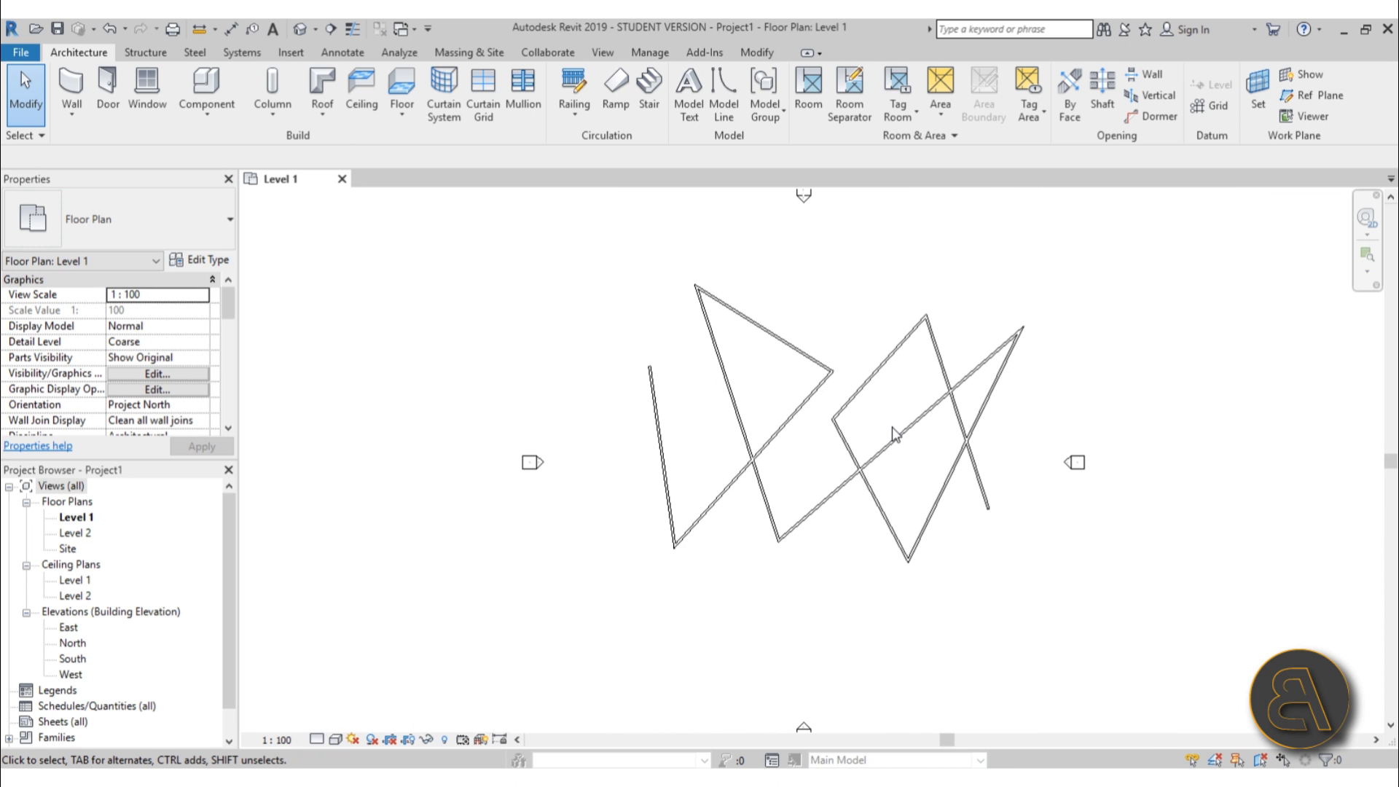
scroll(895, 433, up, 3)
scroll(895, 434, down, 3)
scroll(896, 433, up, 2)
scroll(895, 433, down, 2)
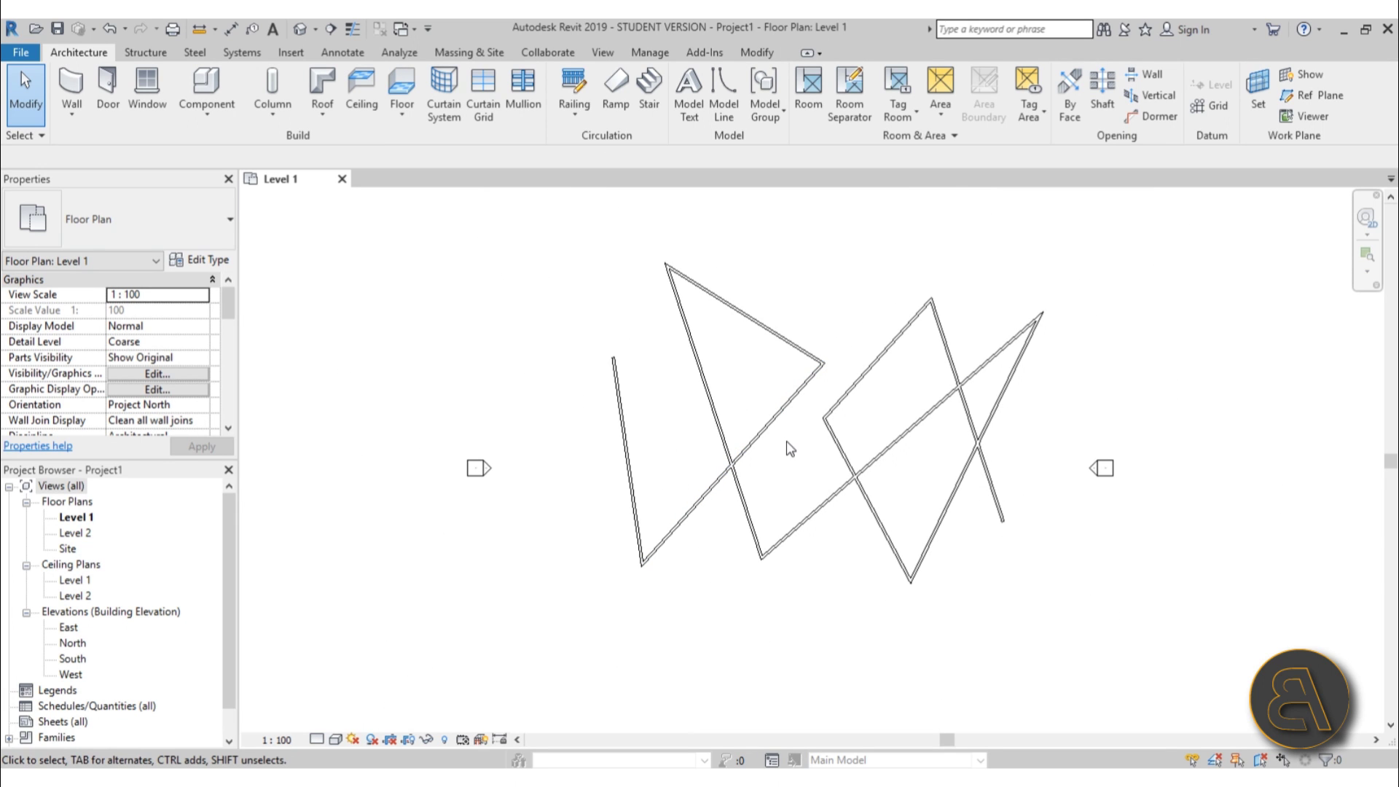
middle_drag(799, 454, 668, 471)
scroll(939, 400, down, 3)
middle_drag(743, 444, 544, 456)
scroll(543, 456, up, 2)
middle_drag(693, 457, 990, 456)
scroll(985, 399, up, 4)
scroll(986, 399, down, 2)
middle_drag(974, 350, 647, 352)
scroll(646, 353, down, 2)
middle_drag(612, 396, 758, 441)
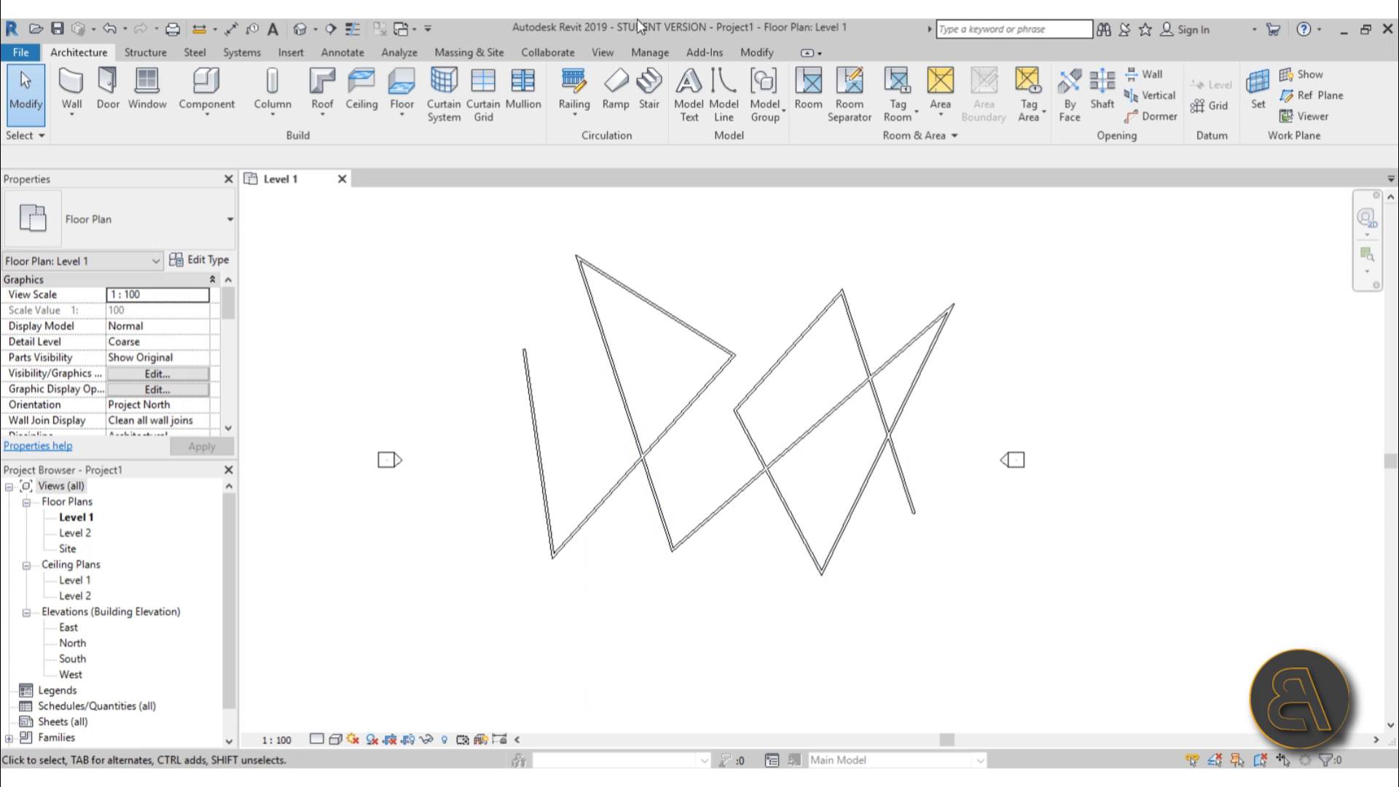
Step: Open the default 3D view and examine the zigzag walls from different distances and angles
click(300, 29)
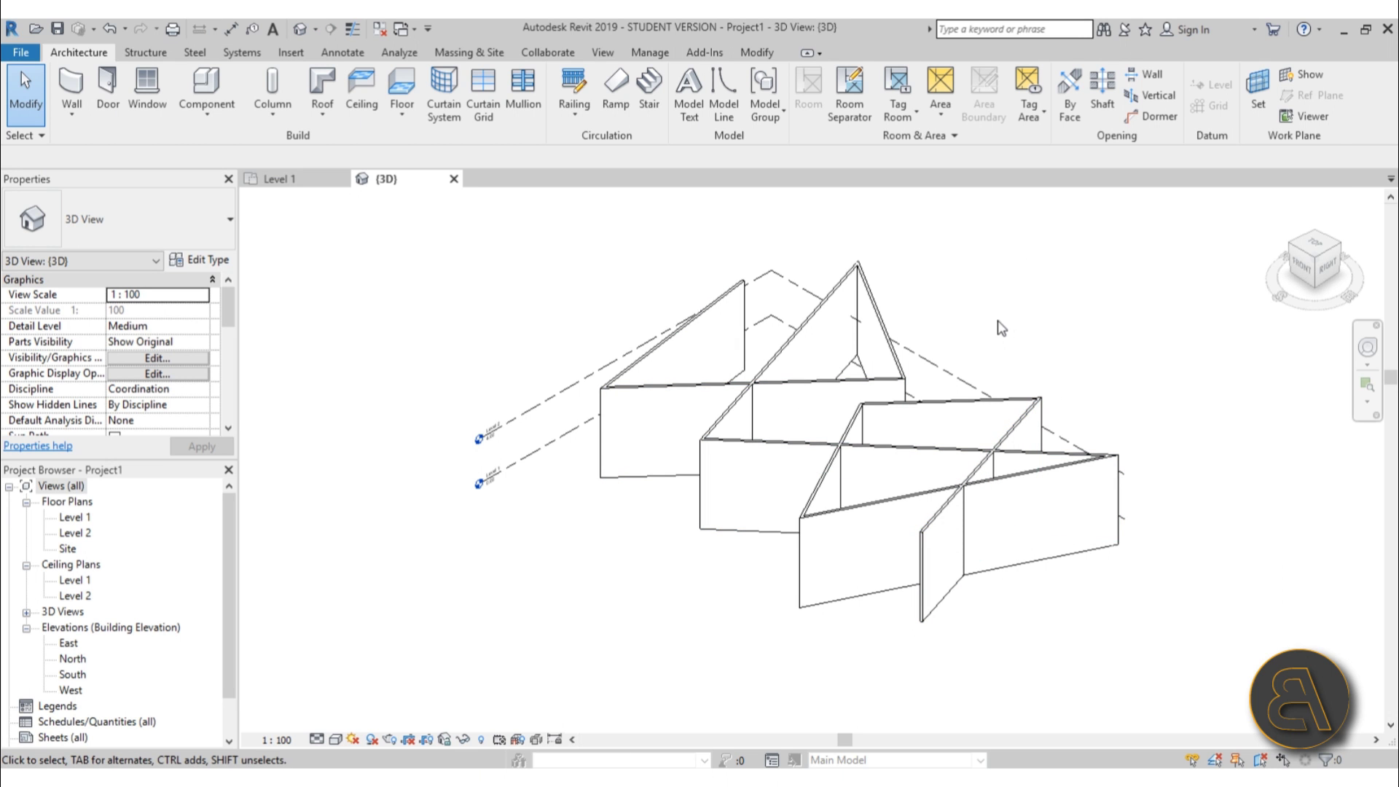
scroll(901, 406, up, 5)
scroll(830, 417, down, 5)
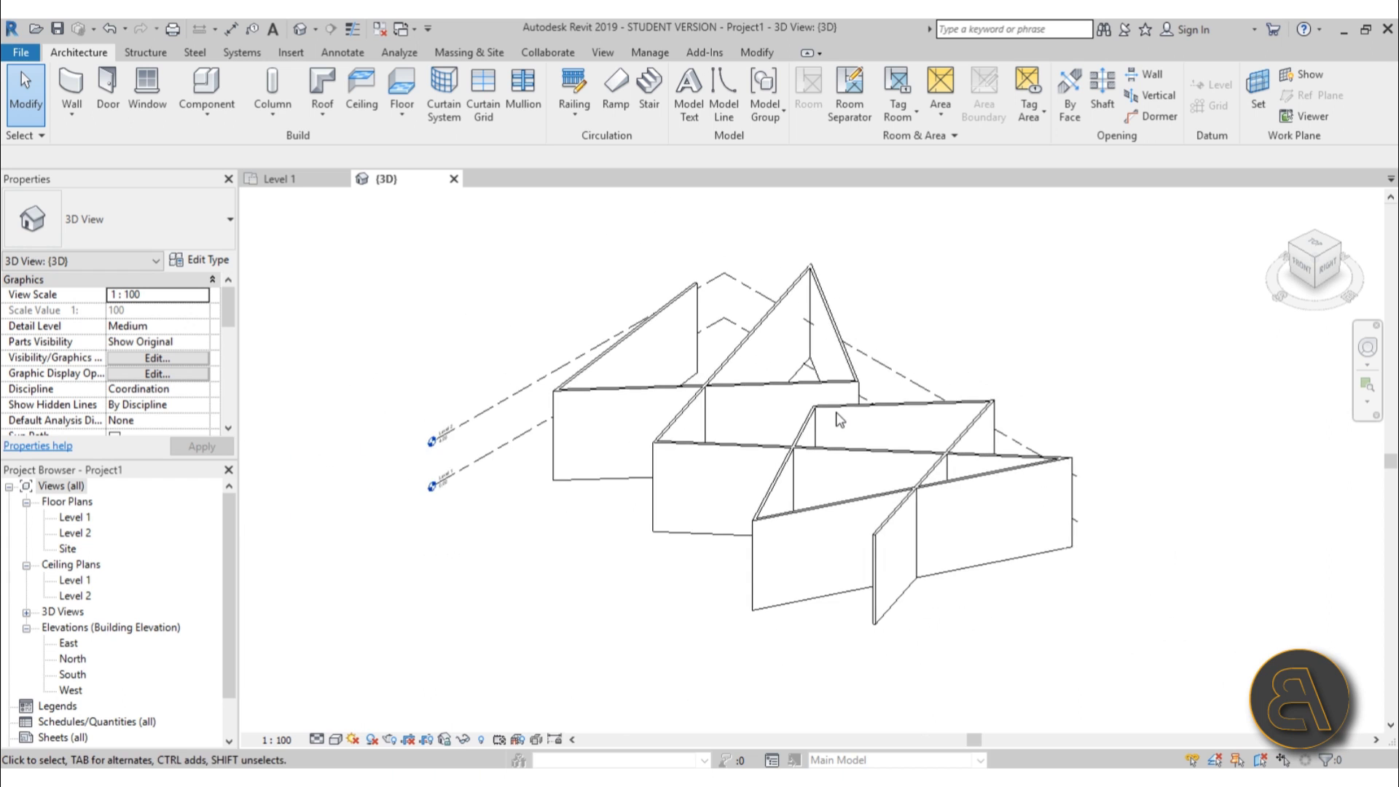
scroll(781, 405, up, 4)
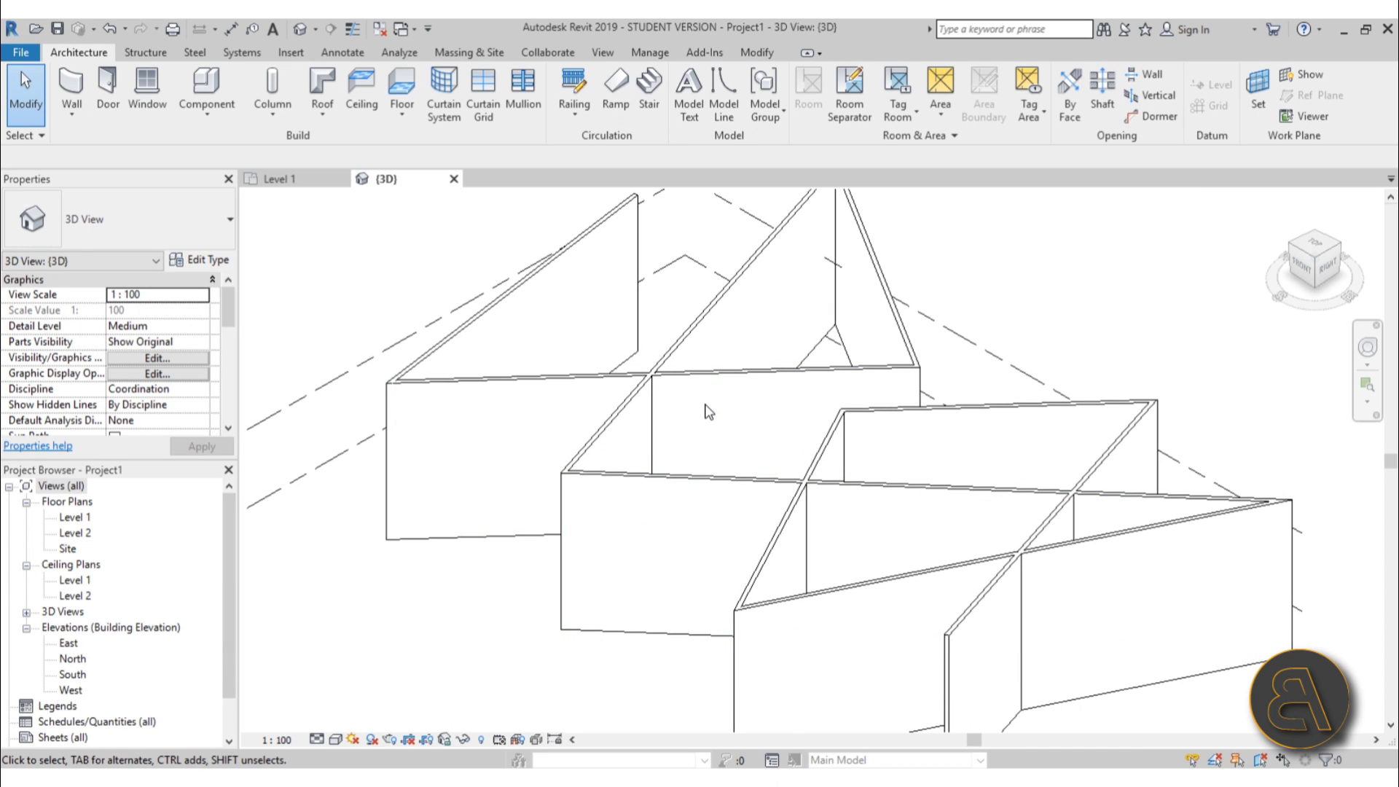
middle_drag(718, 417, 707, 486)
scroll(593, 422, down, 3)
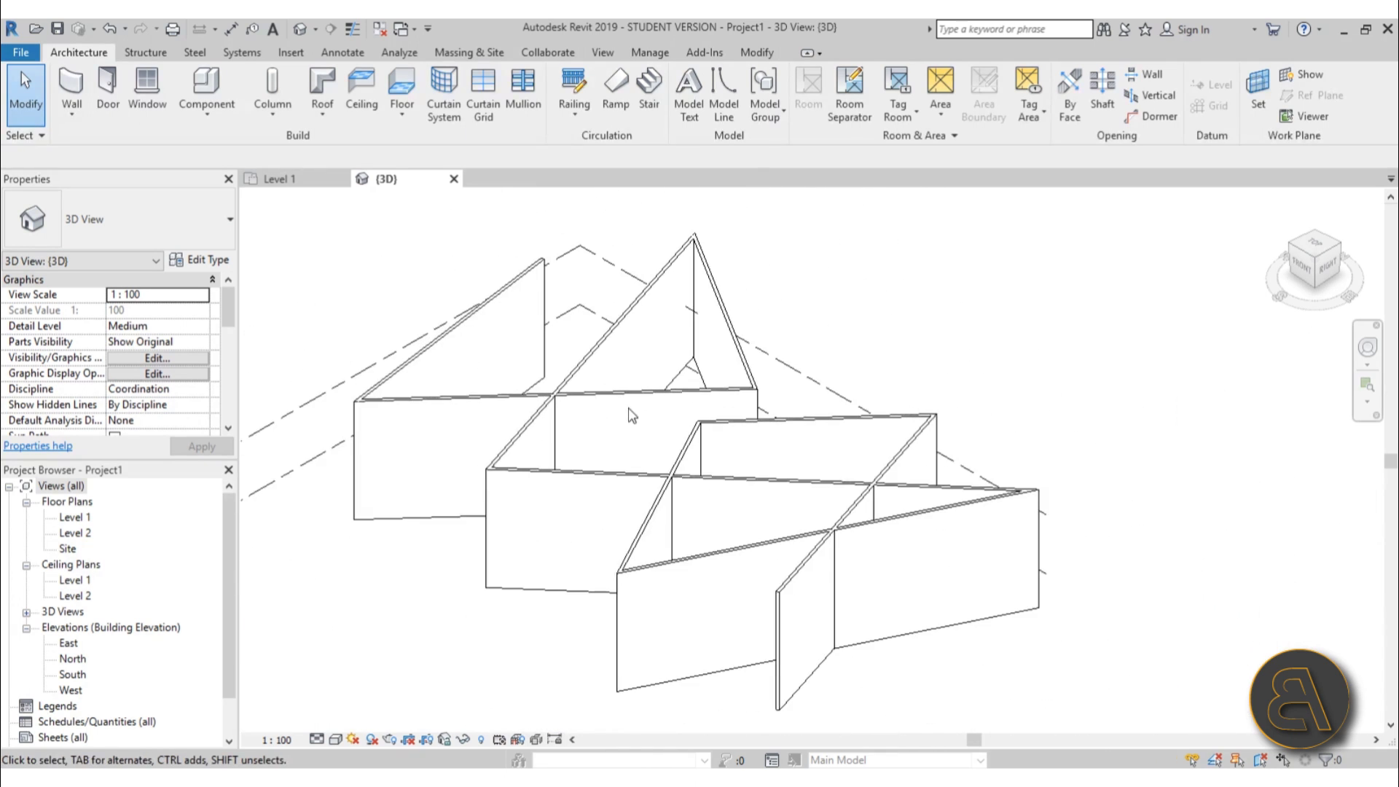
scroll(634, 405, down, 2)
middle_drag(624, 448, 635, 433)
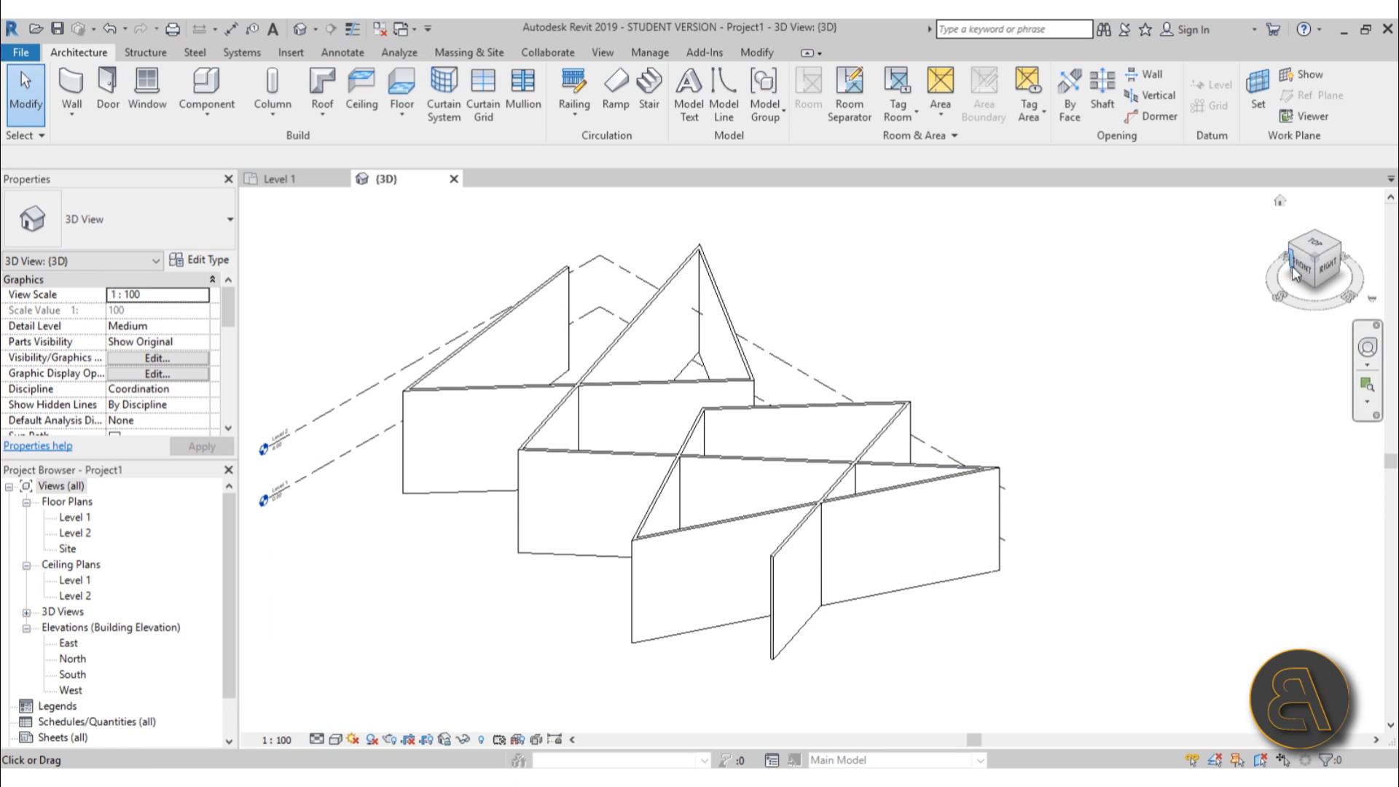
drag(1324, 253, 1346, 257)
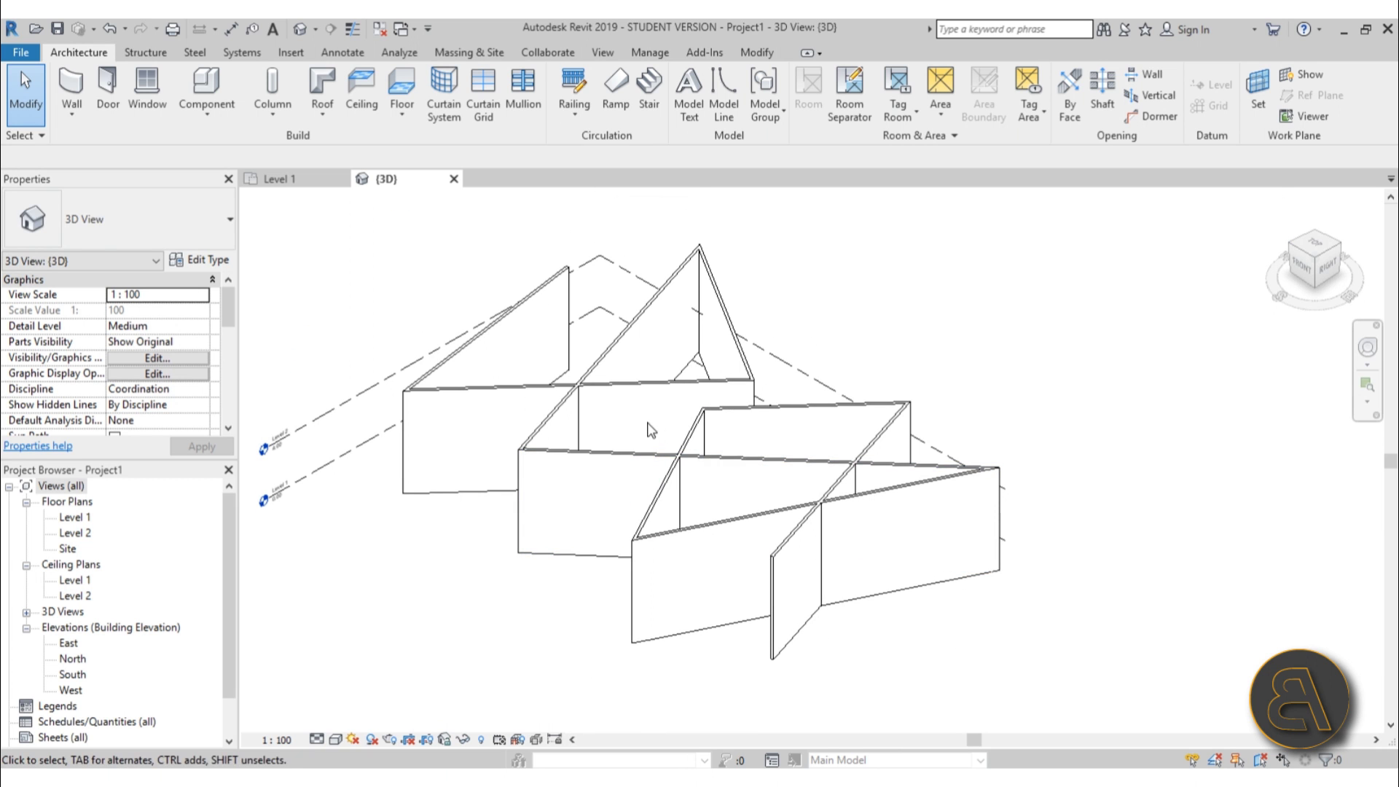
shift+middle_drag(652, 415, 766, 468)
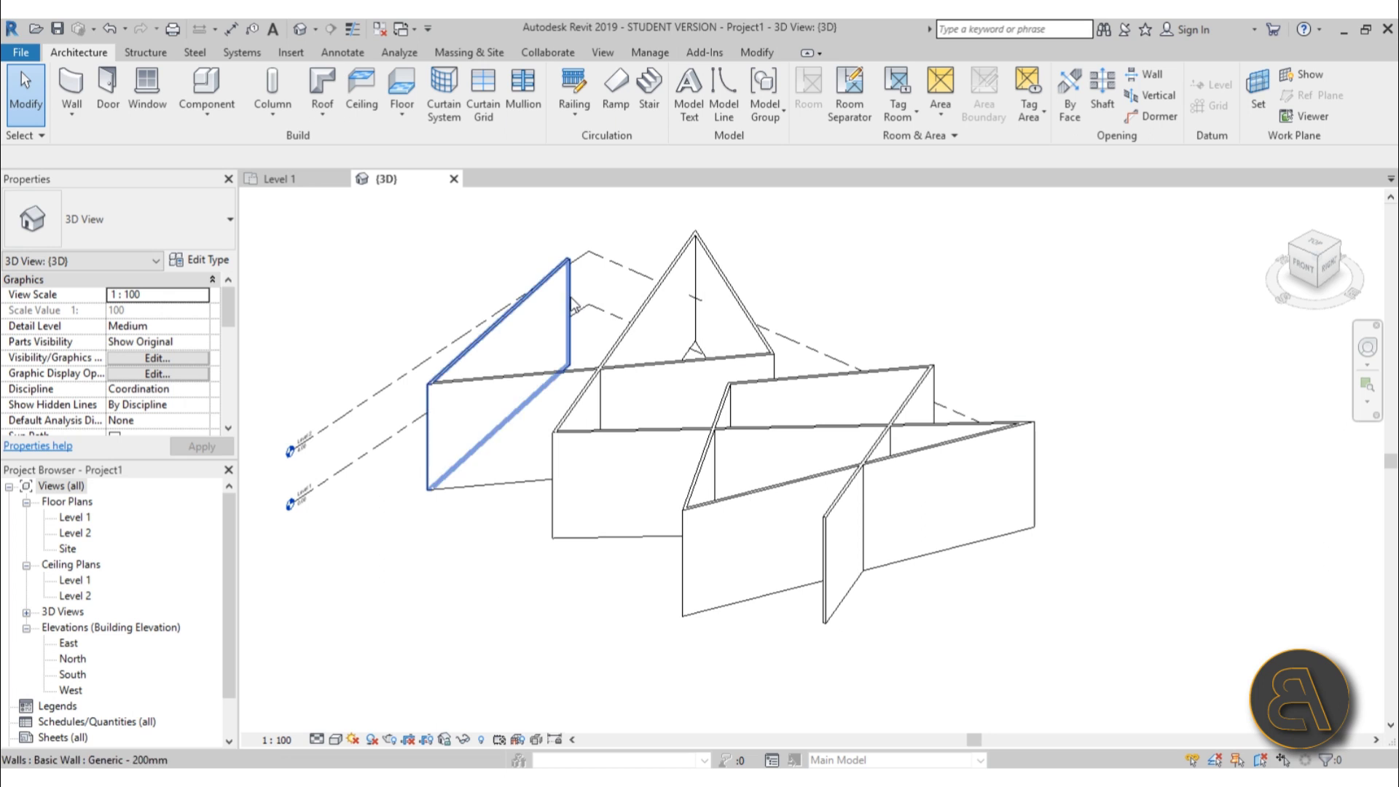
Step: Select the wall at the open end of the chain, inspect the model from several angles, and clear the selection
click(569, 298)
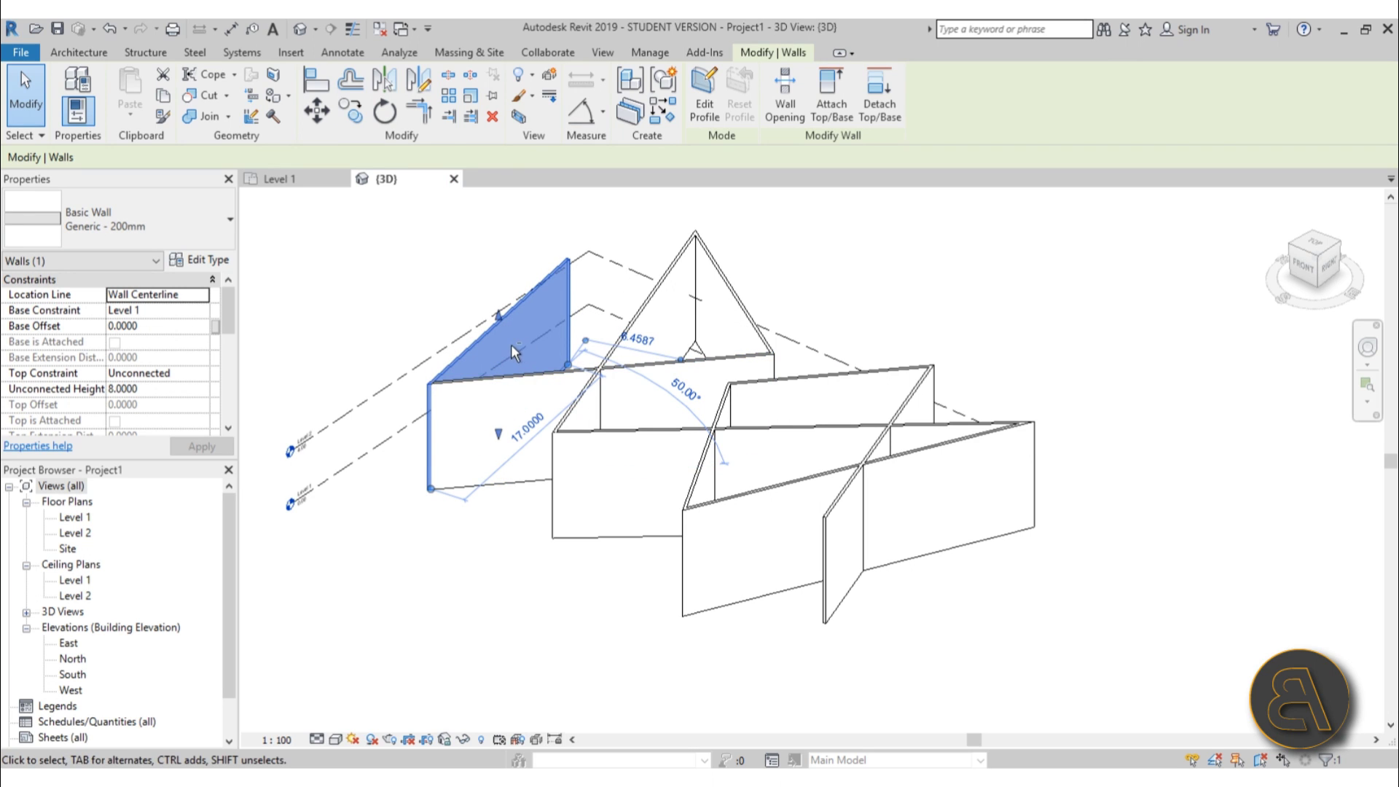
shift+middle_drag(787, 417, 861, 515)
shift+middle_drag(596, 490, 778, 392)
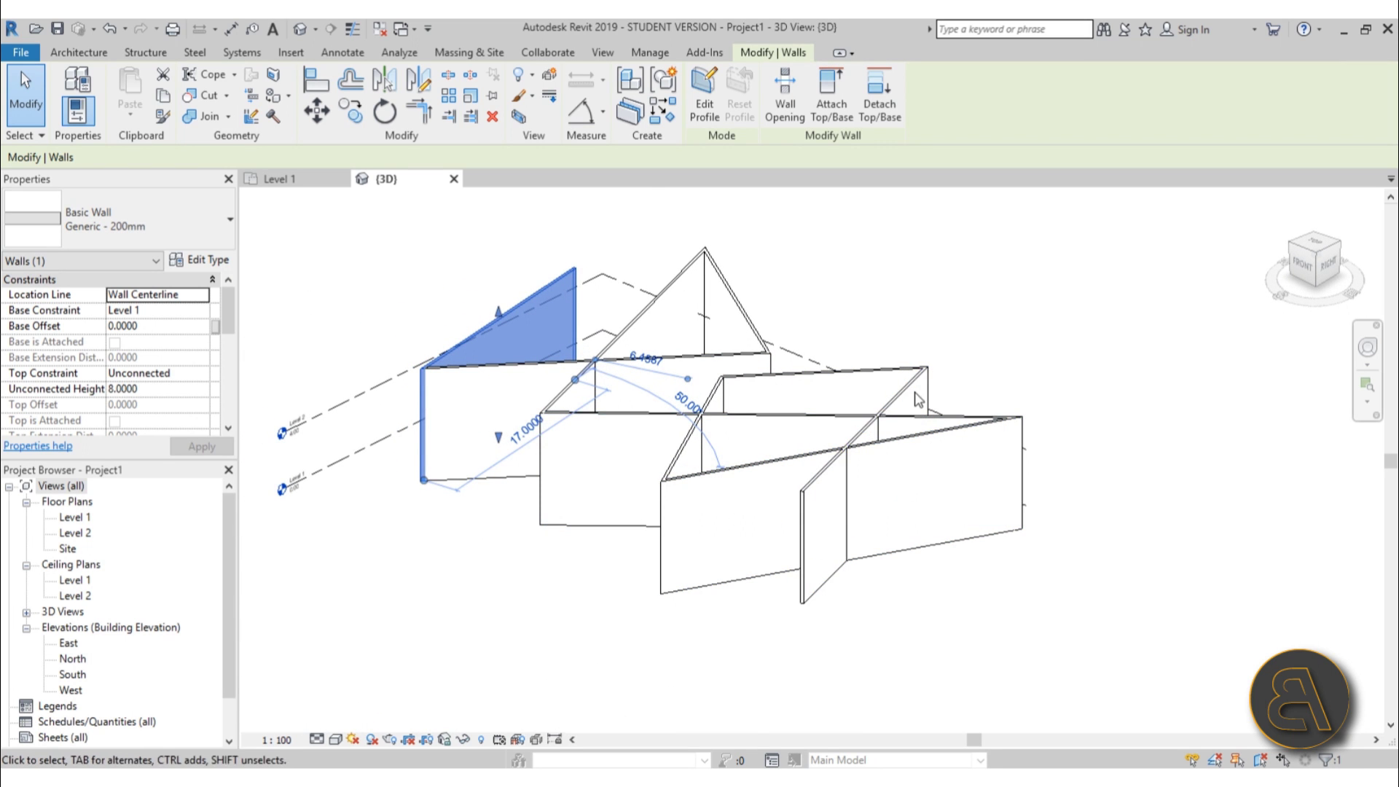
ctrl+click(869, 394)
shift+middle_drag(835, 401, 773, 466)
click(874, 348)
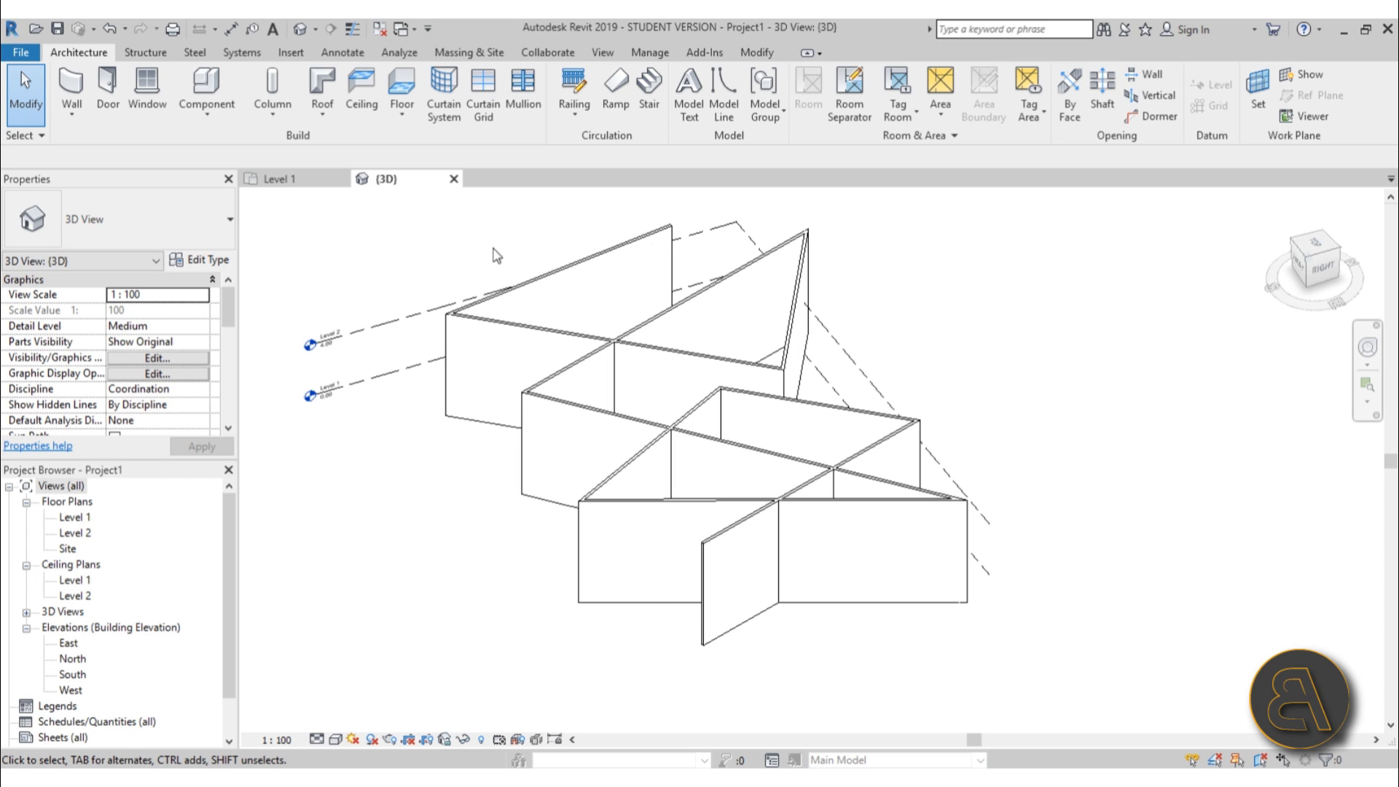
Step: Select five walls together in the 3D view, remove one from the selection, and clear the selection
click(556, 332)
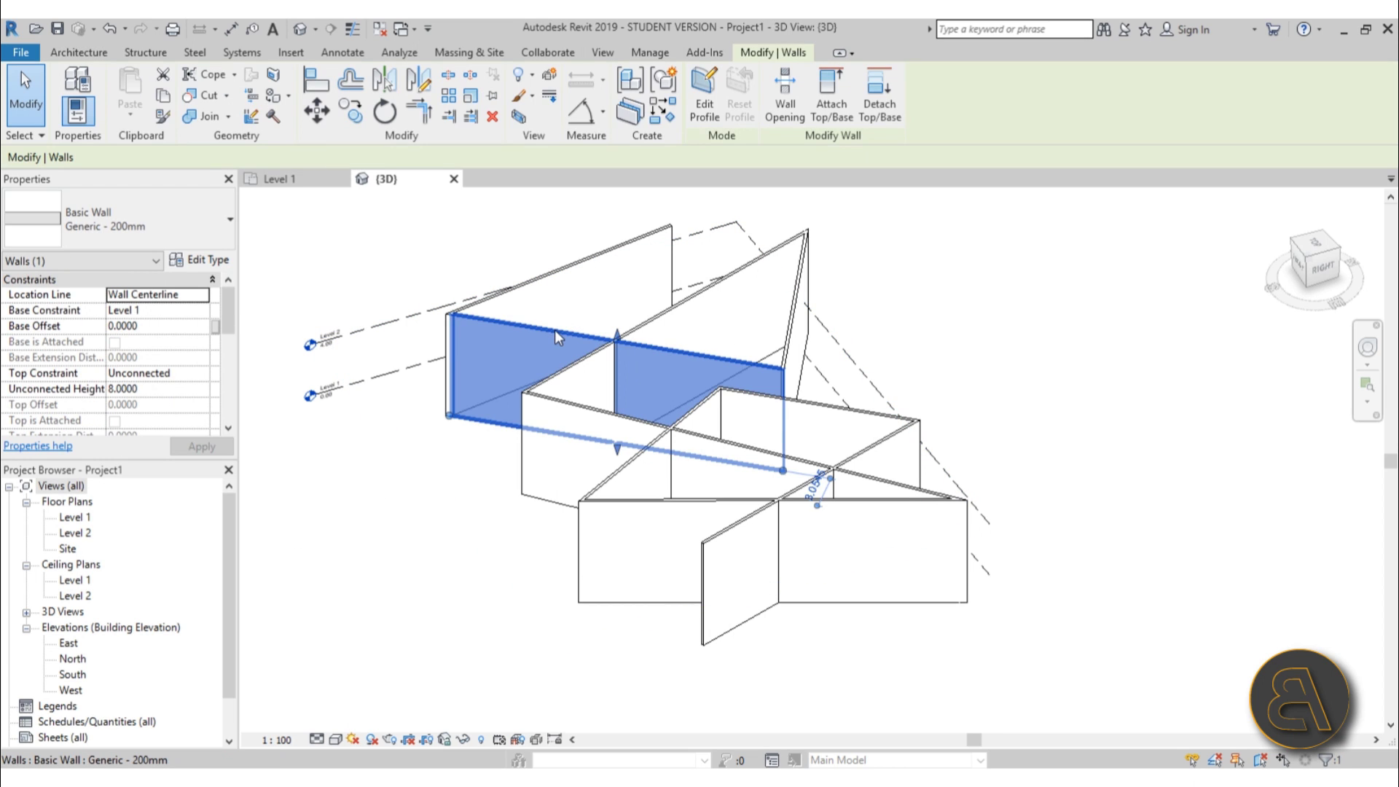
click(673, 267)
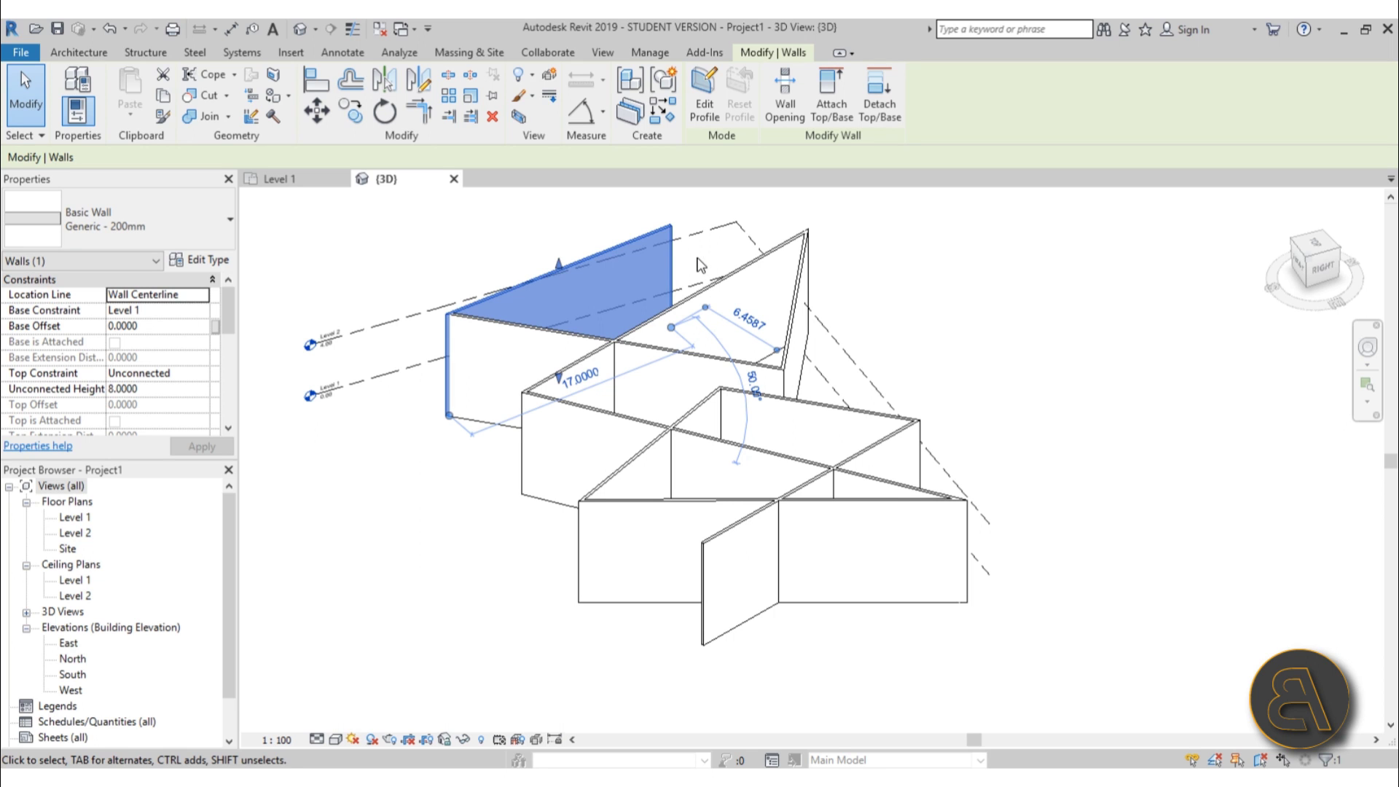
ctrl+click(743, 273)
ctrl+click(620, 488)
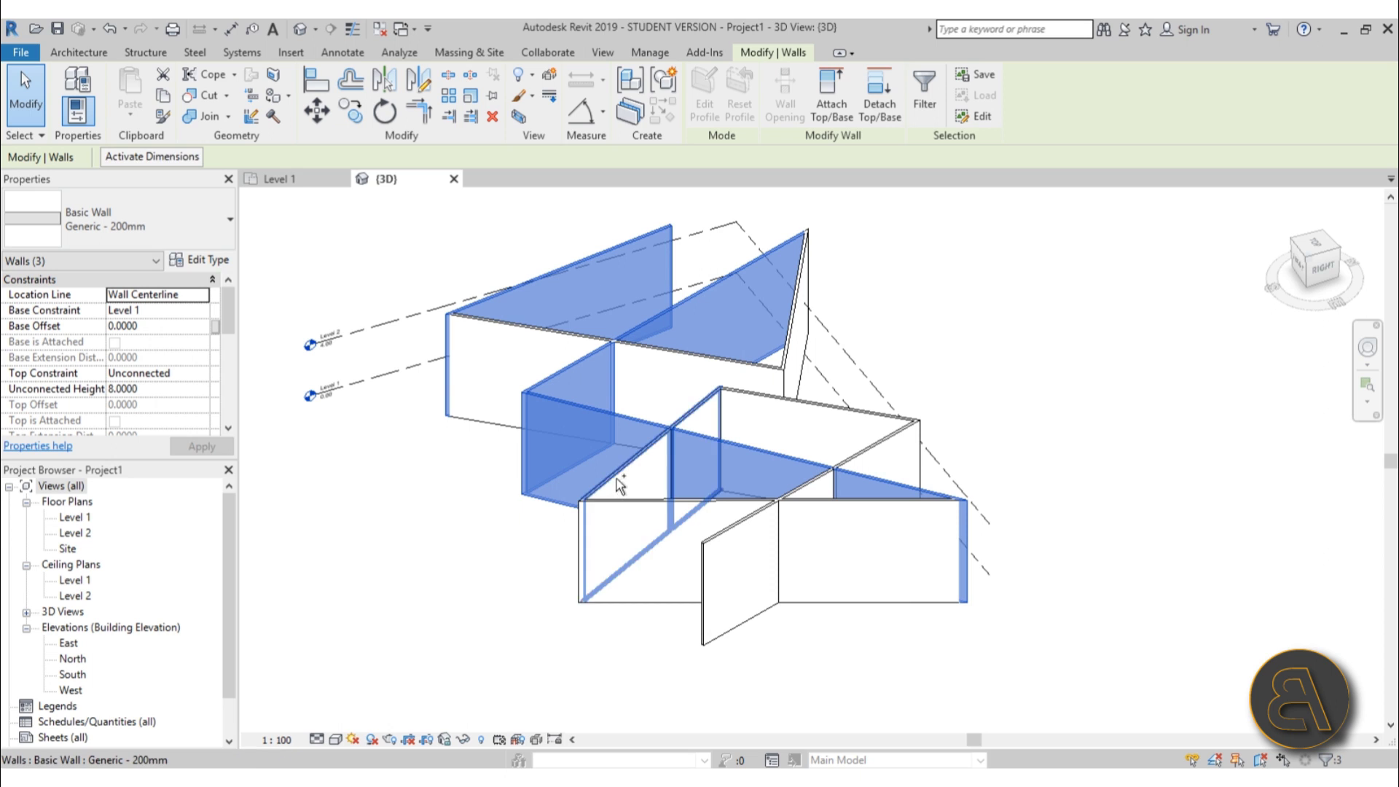
ctrl+click(618, 483)
ctrl+click(614, 492)
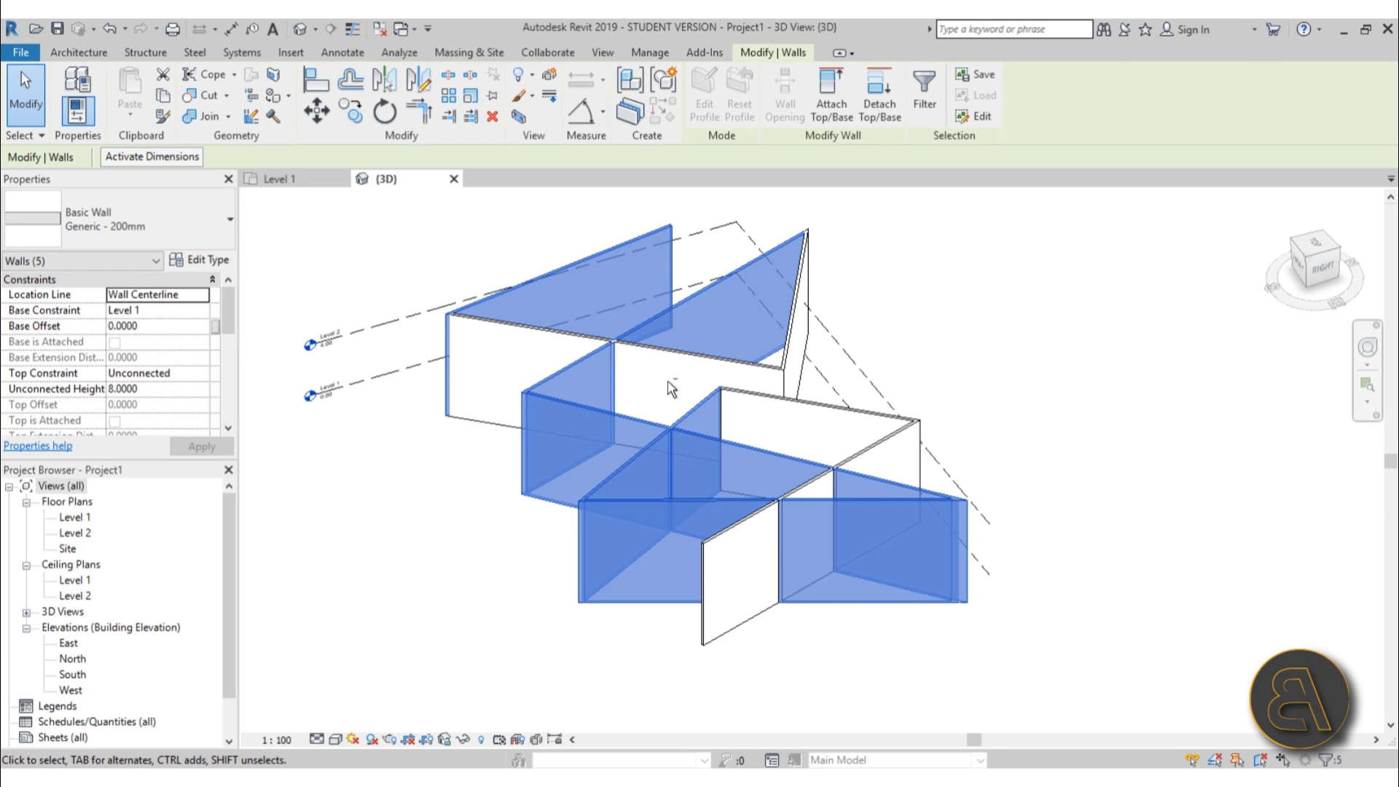
shift+click(698, 403)
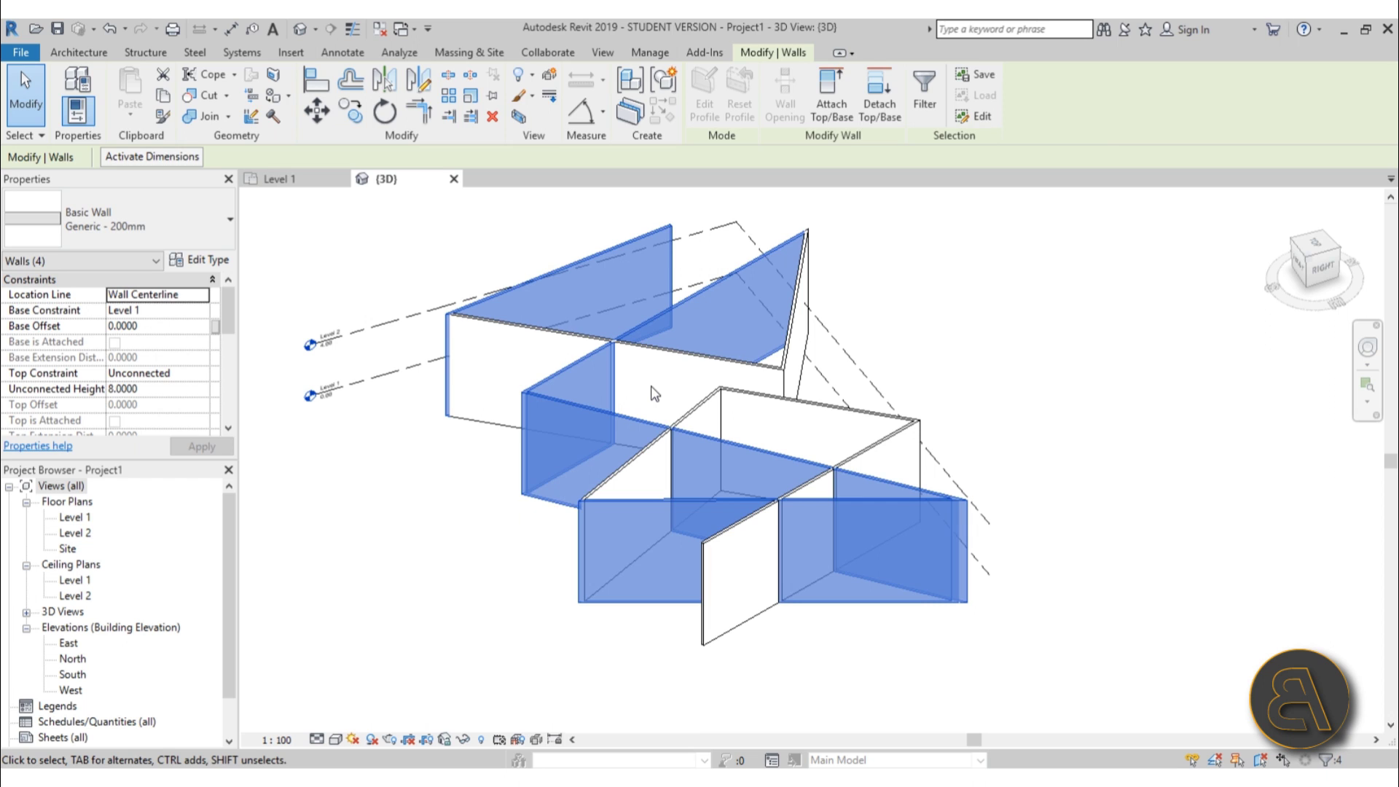
key(Escape)
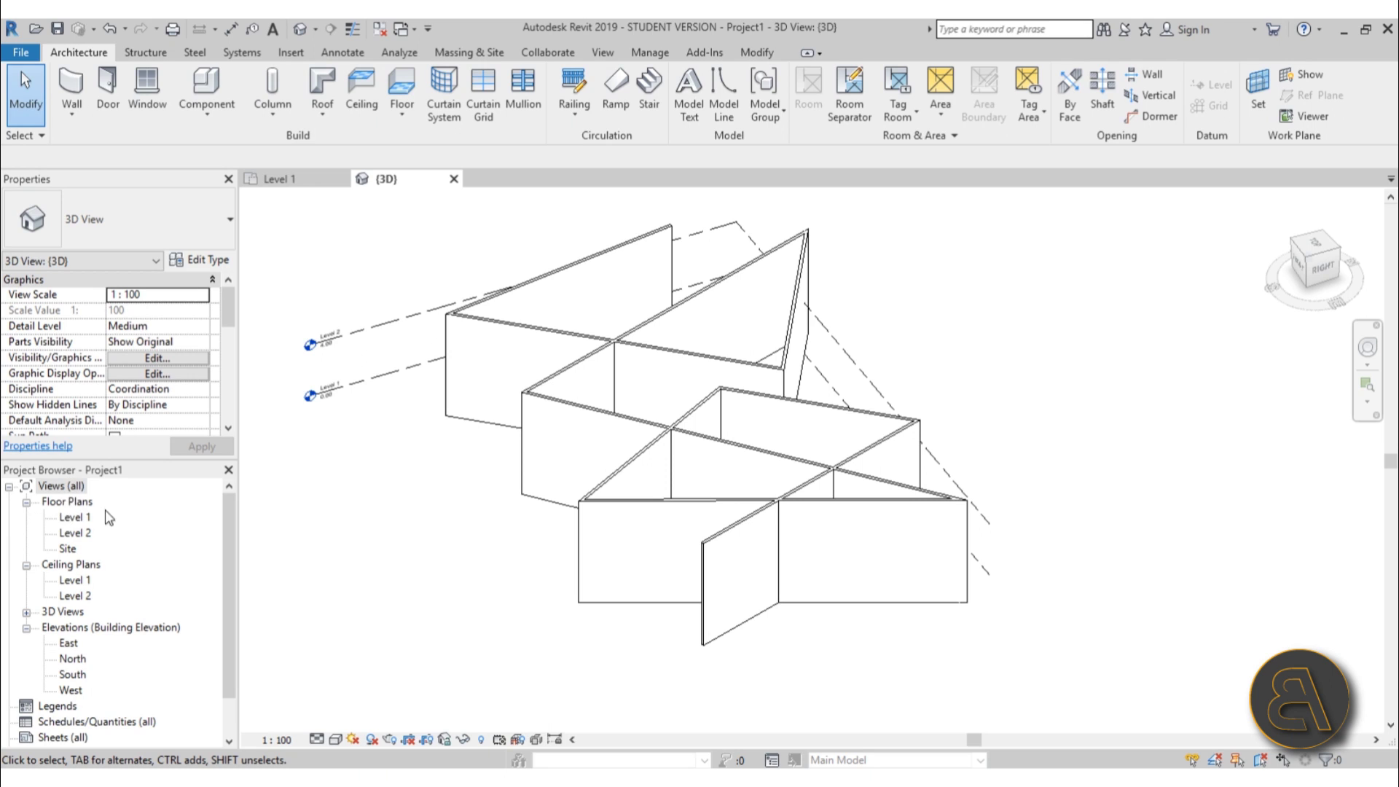
Step: Return to the Level 1 floor plan
double_click(75, 518)
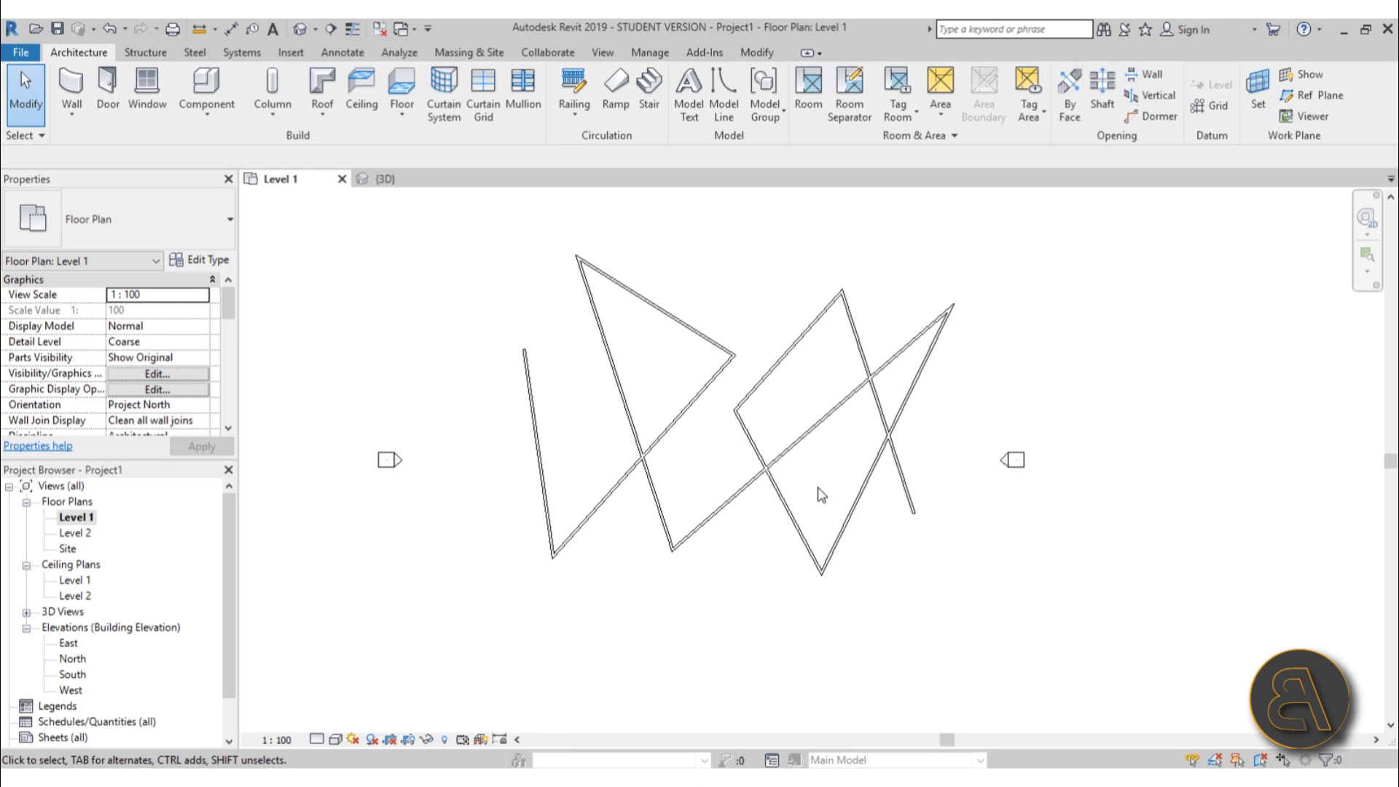
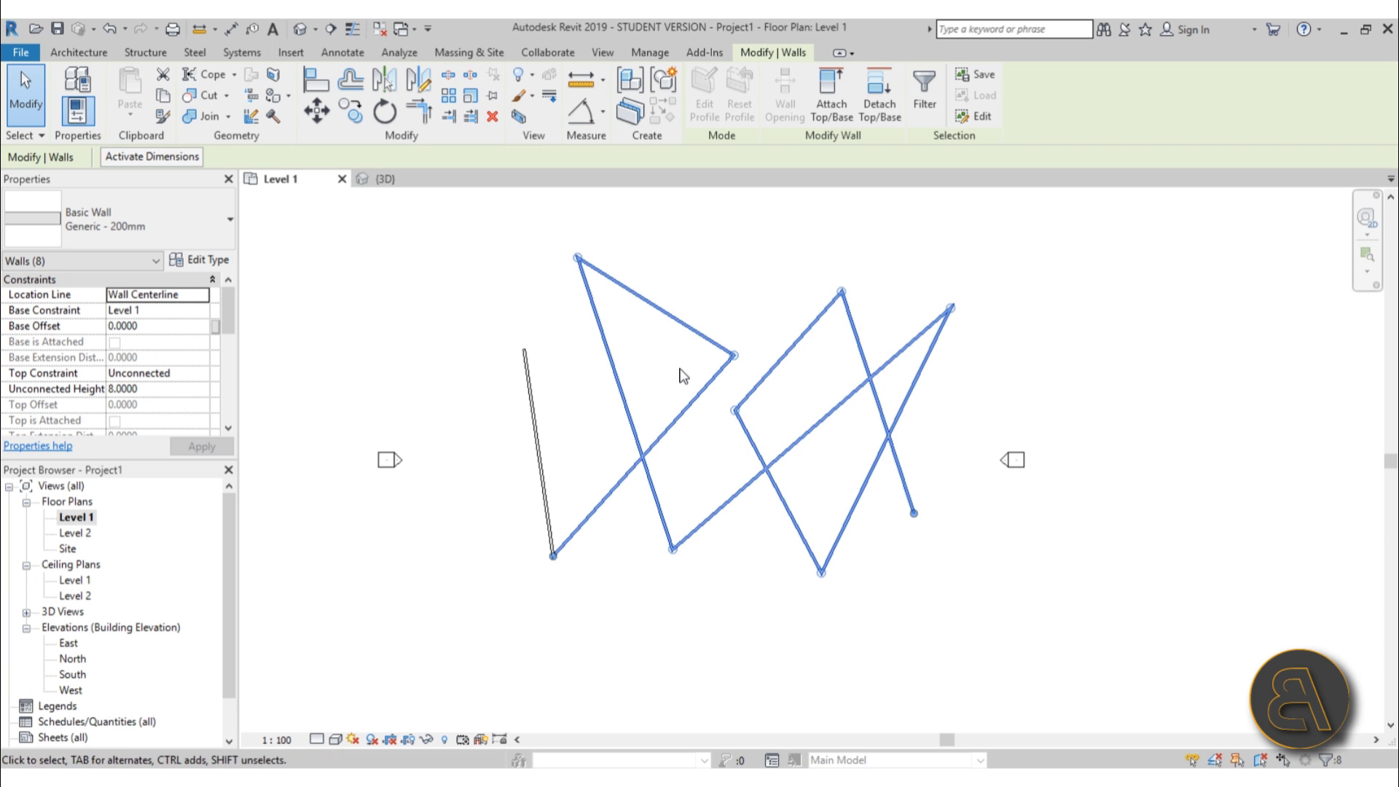
Step: Practise selecting the walls with an enclosing window and with a crossing window, clearing the selection between attempts
key(Escape)
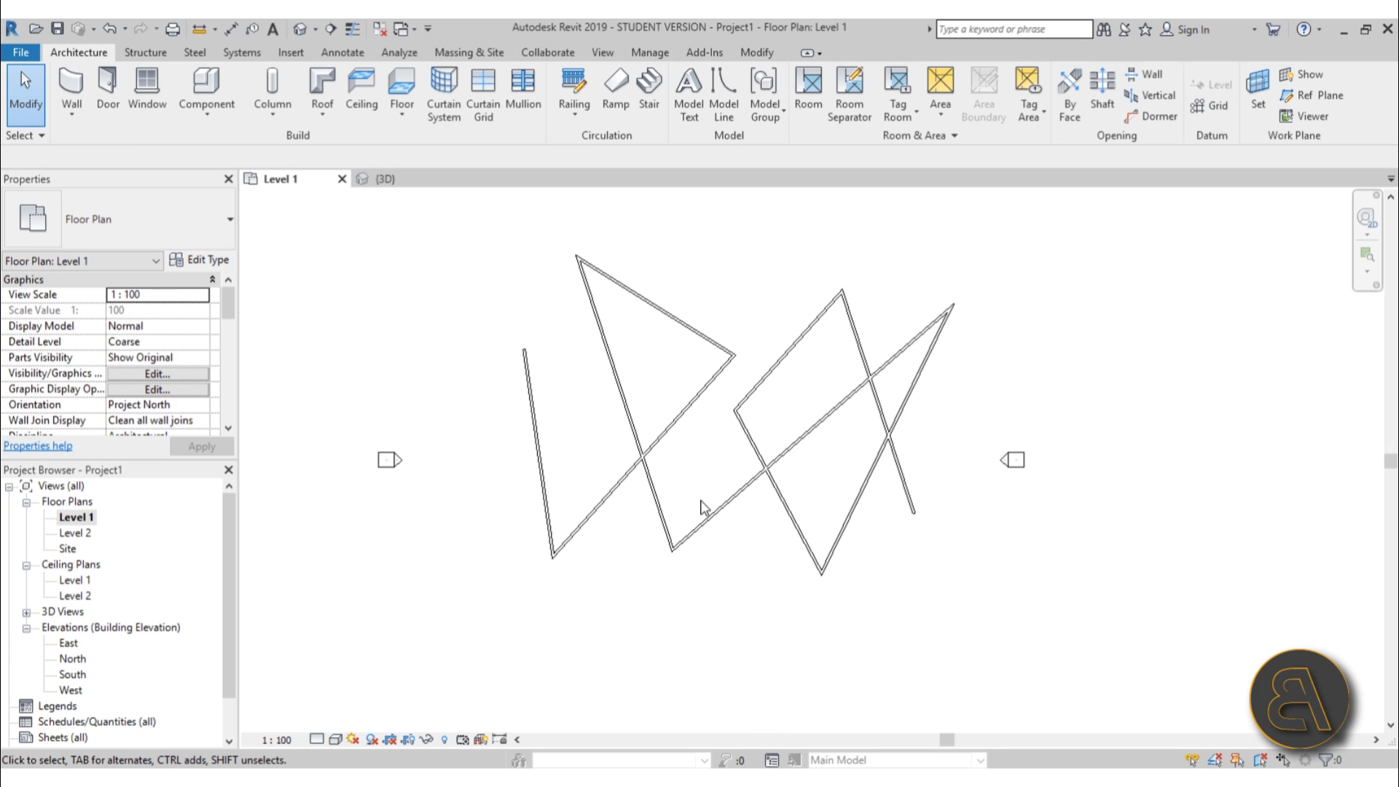
drag(427, 252, 904, 601)
click(830, 472)
drag(982, 616, 436, 337)
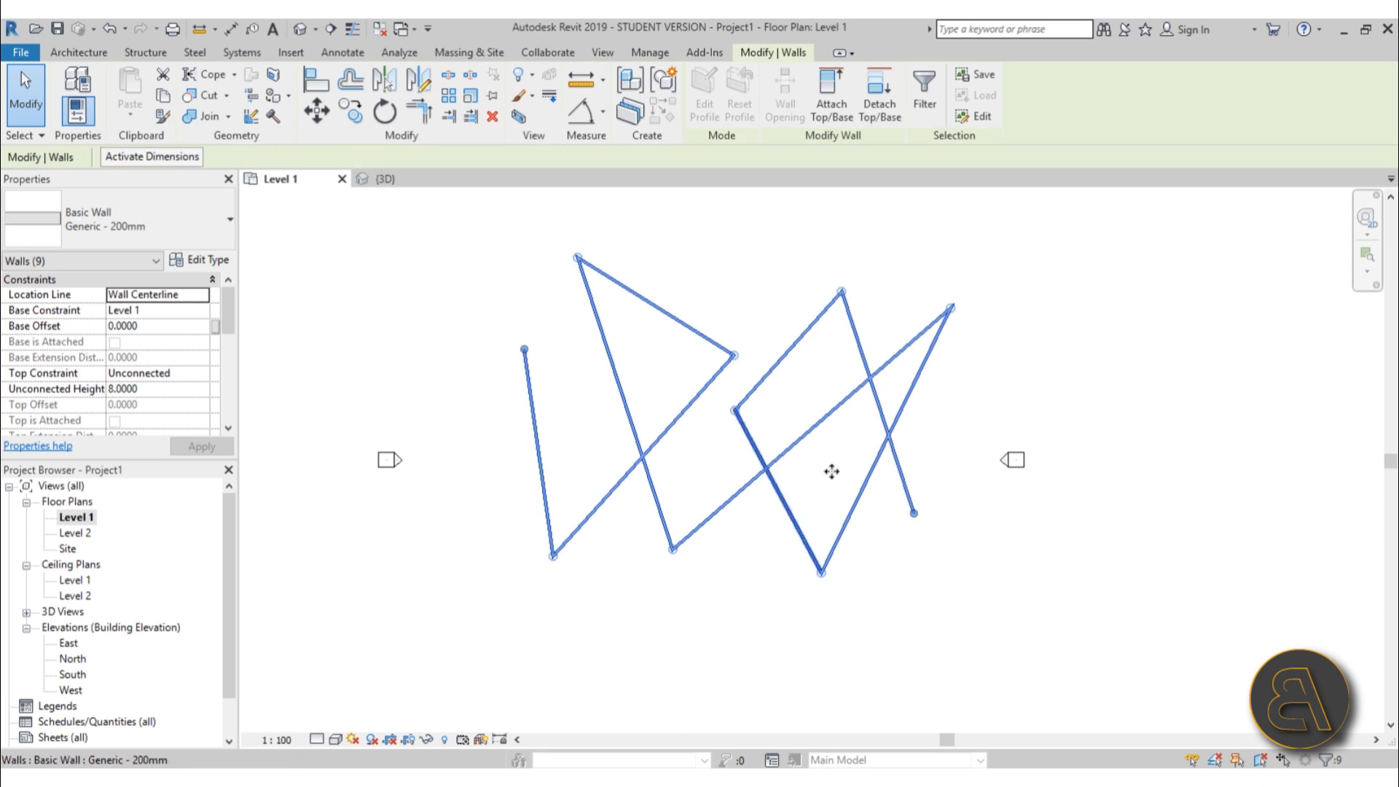
click(952, 581)
Step: Select all nine walls in the Level 1 plan together and delete them
drag(448, 240, 977, 464)
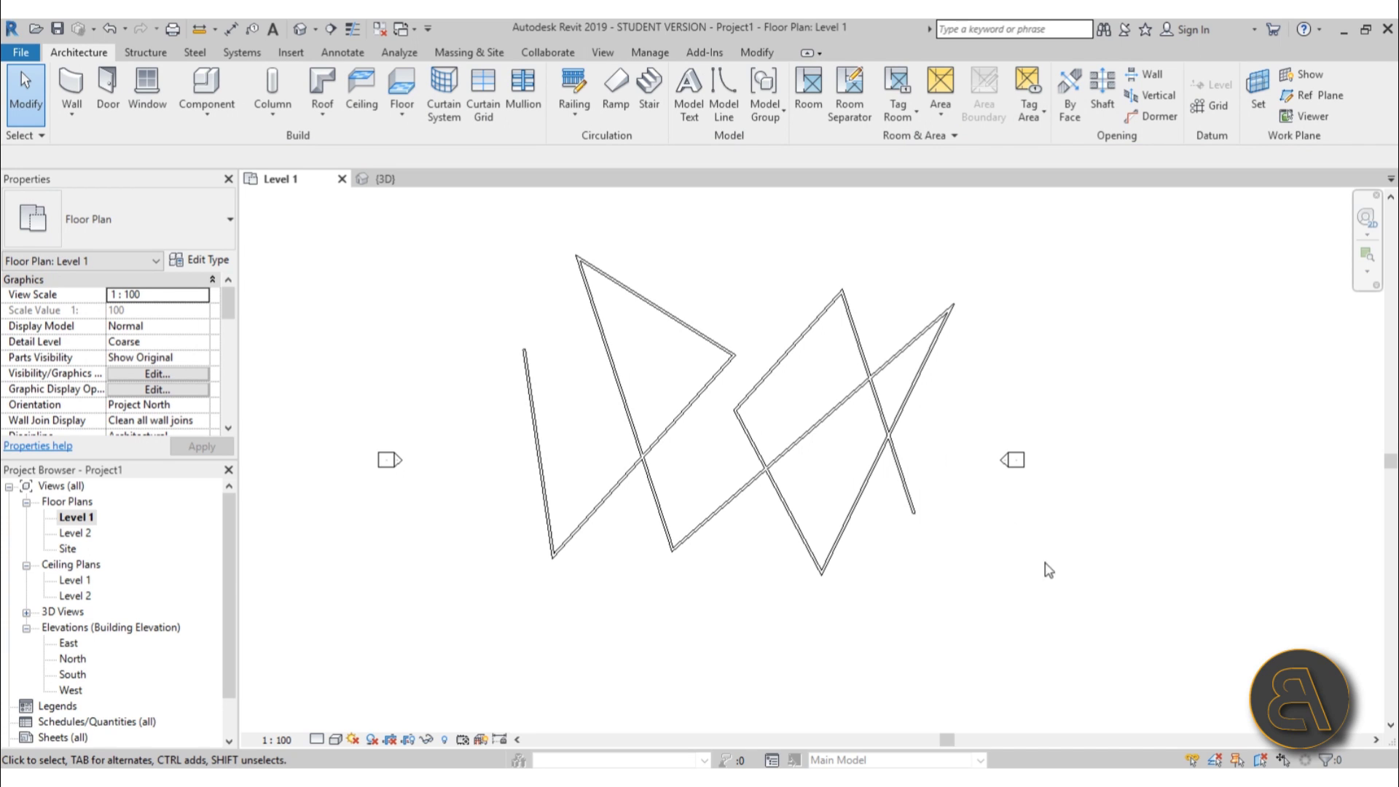
drag(958, 633, 463, 277)
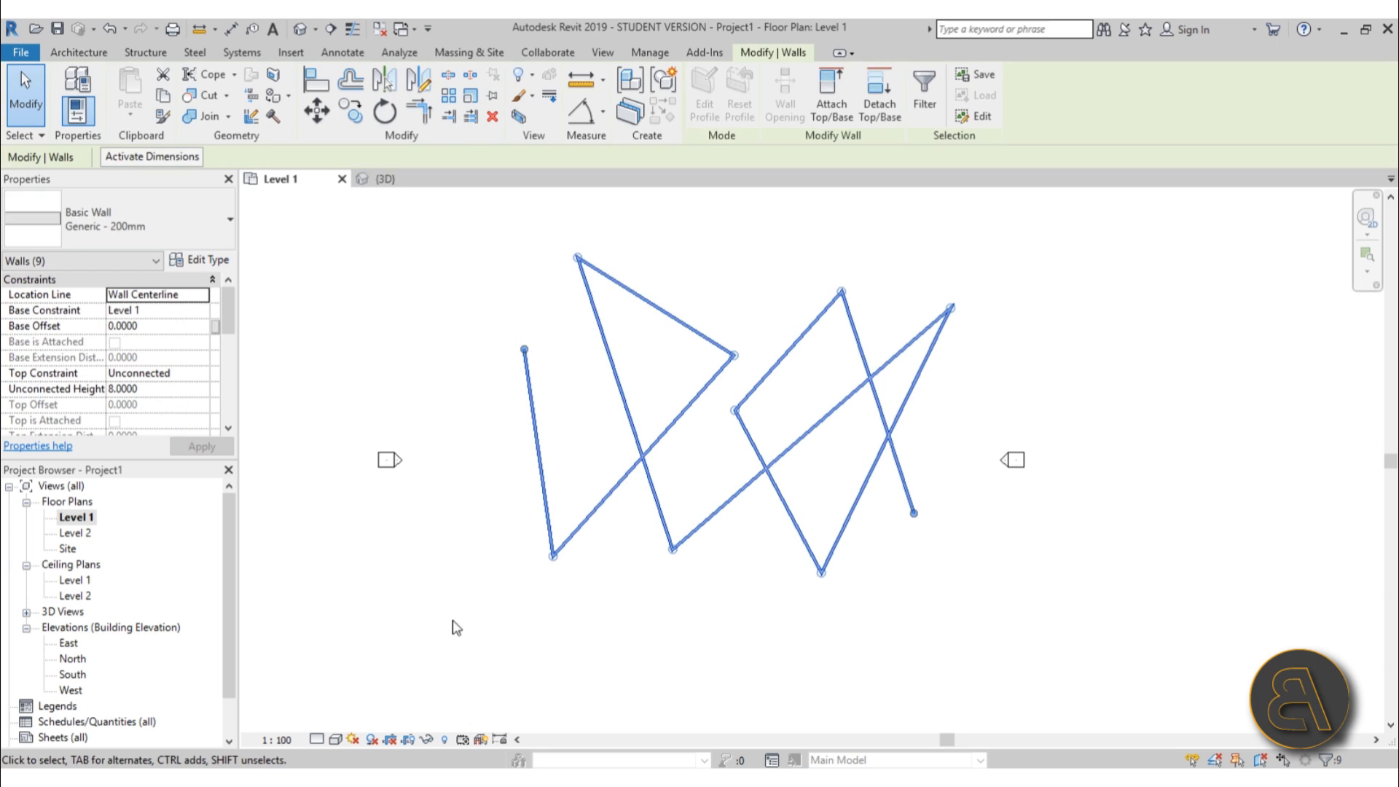
key(Delete)
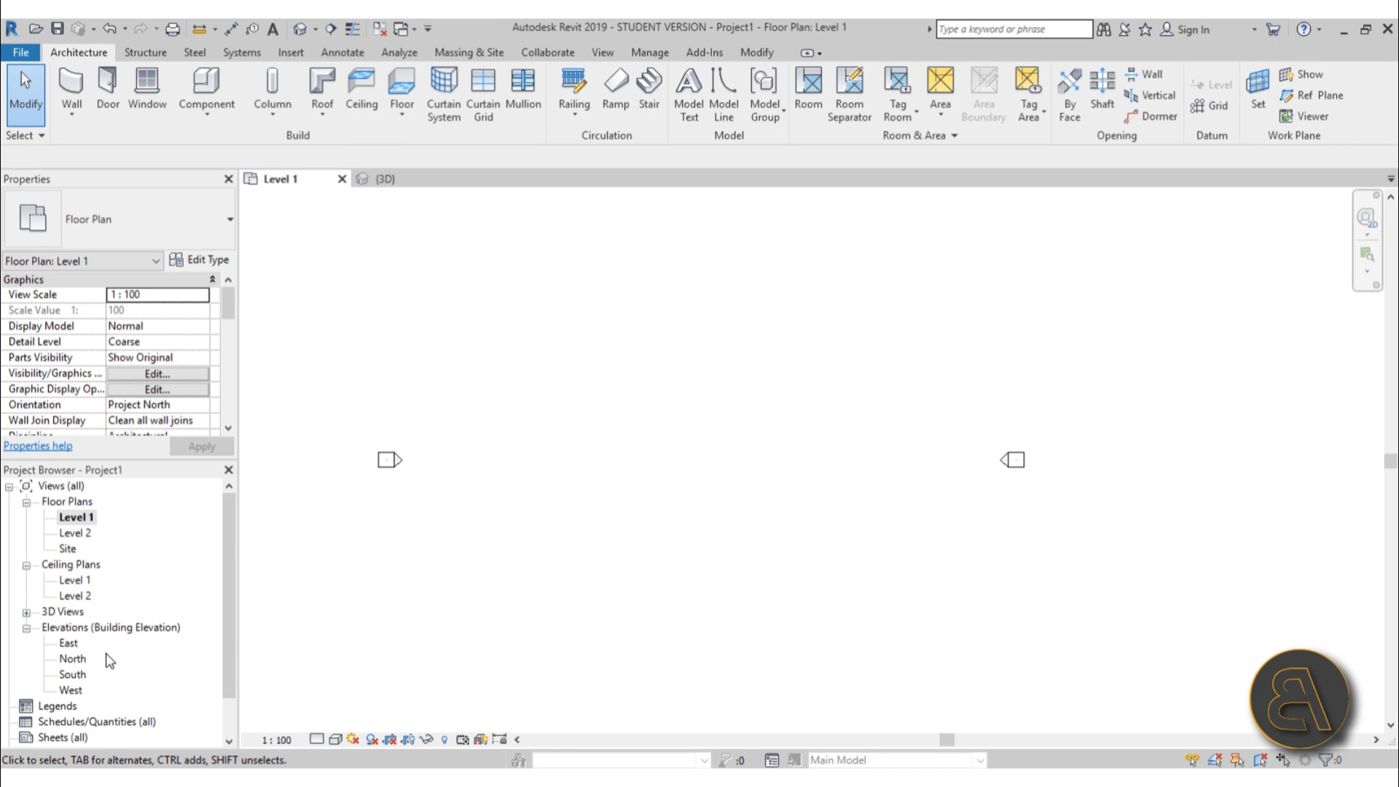
Step: Open the West building elevation, followed by the South building elevation
click(26, 627)
click(26, 627)
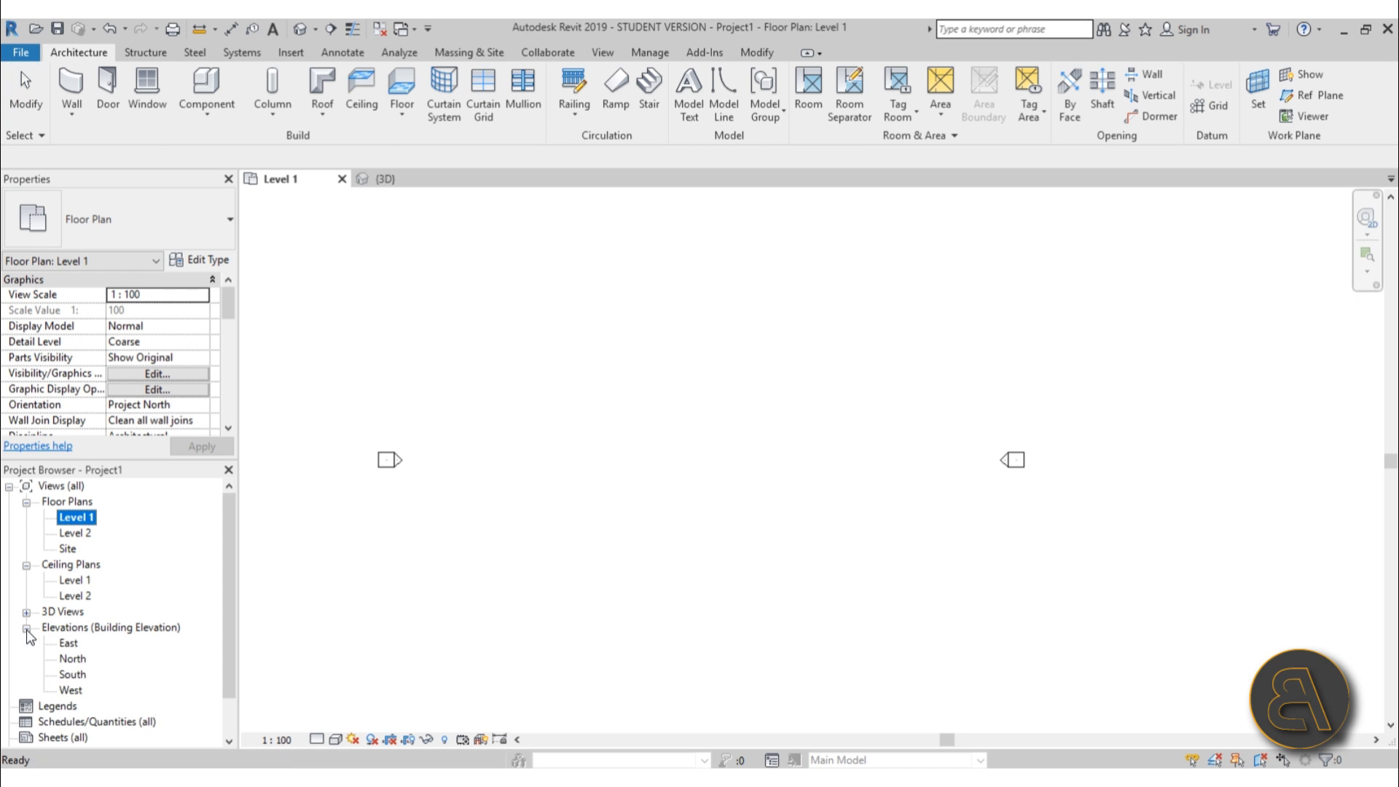
double_click(71, 690)
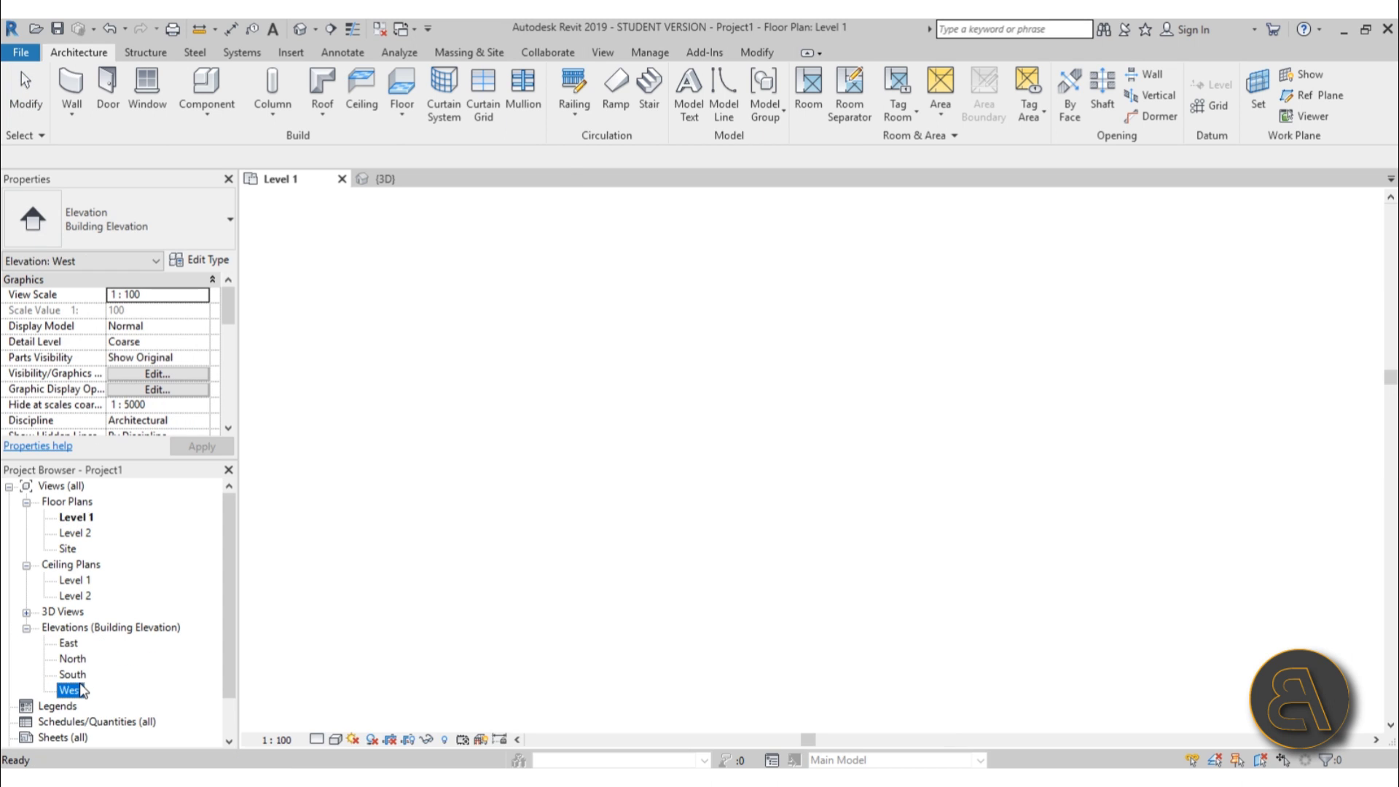
double_click(72, 674)
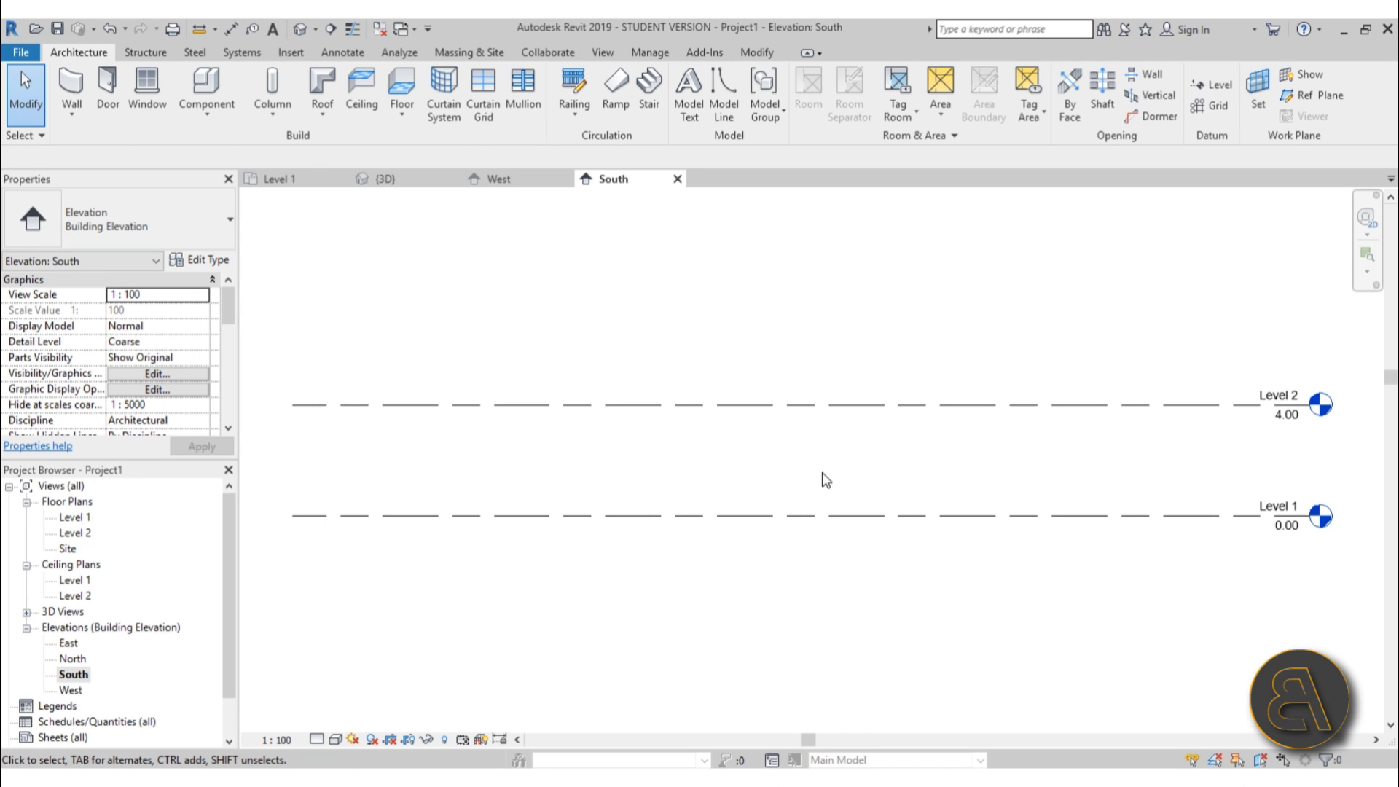
Step: Set the elevation of Level 2 to 3.05 in the South elevation
scroll(775, 469, down, 2)
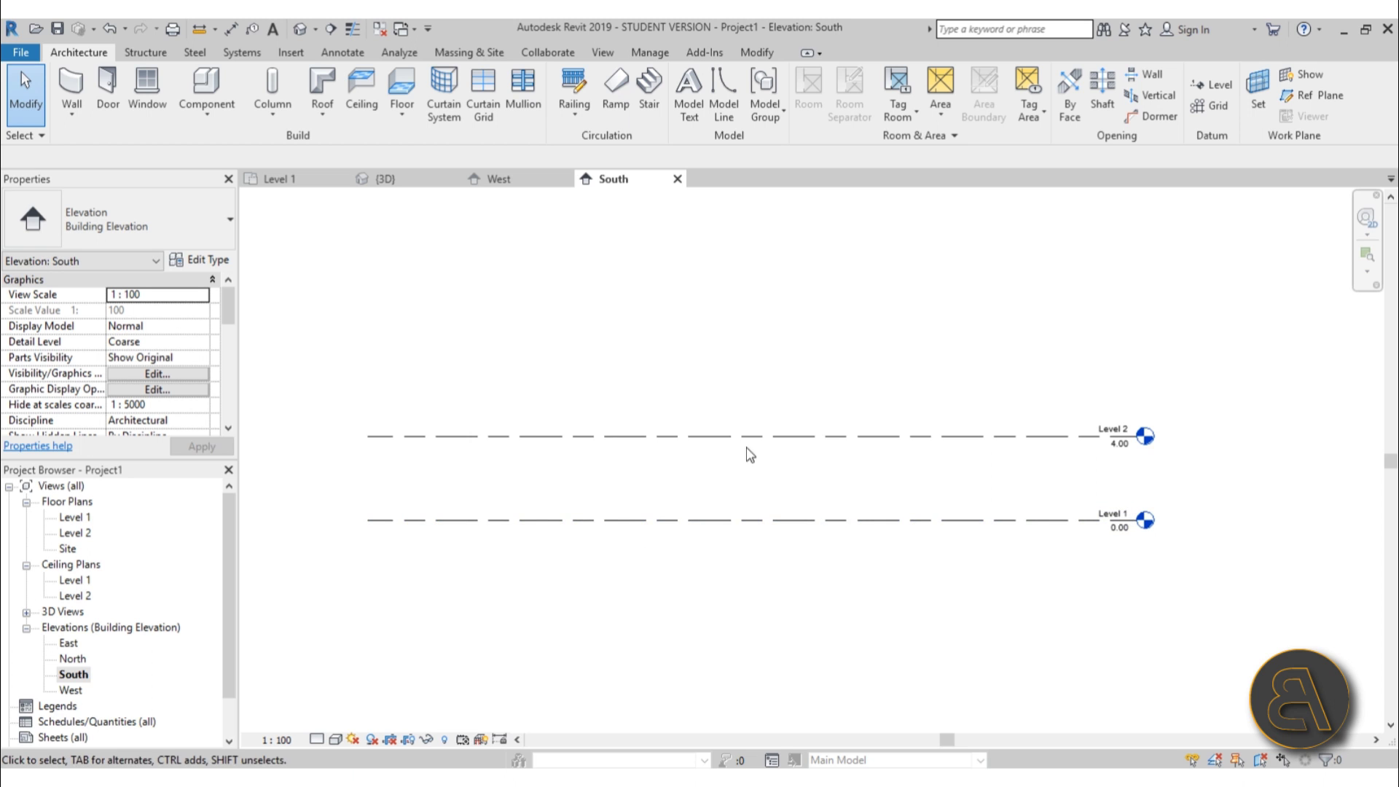
scroll(724, 502, down, 2)
middle_drag(715, 539, 723, 524)
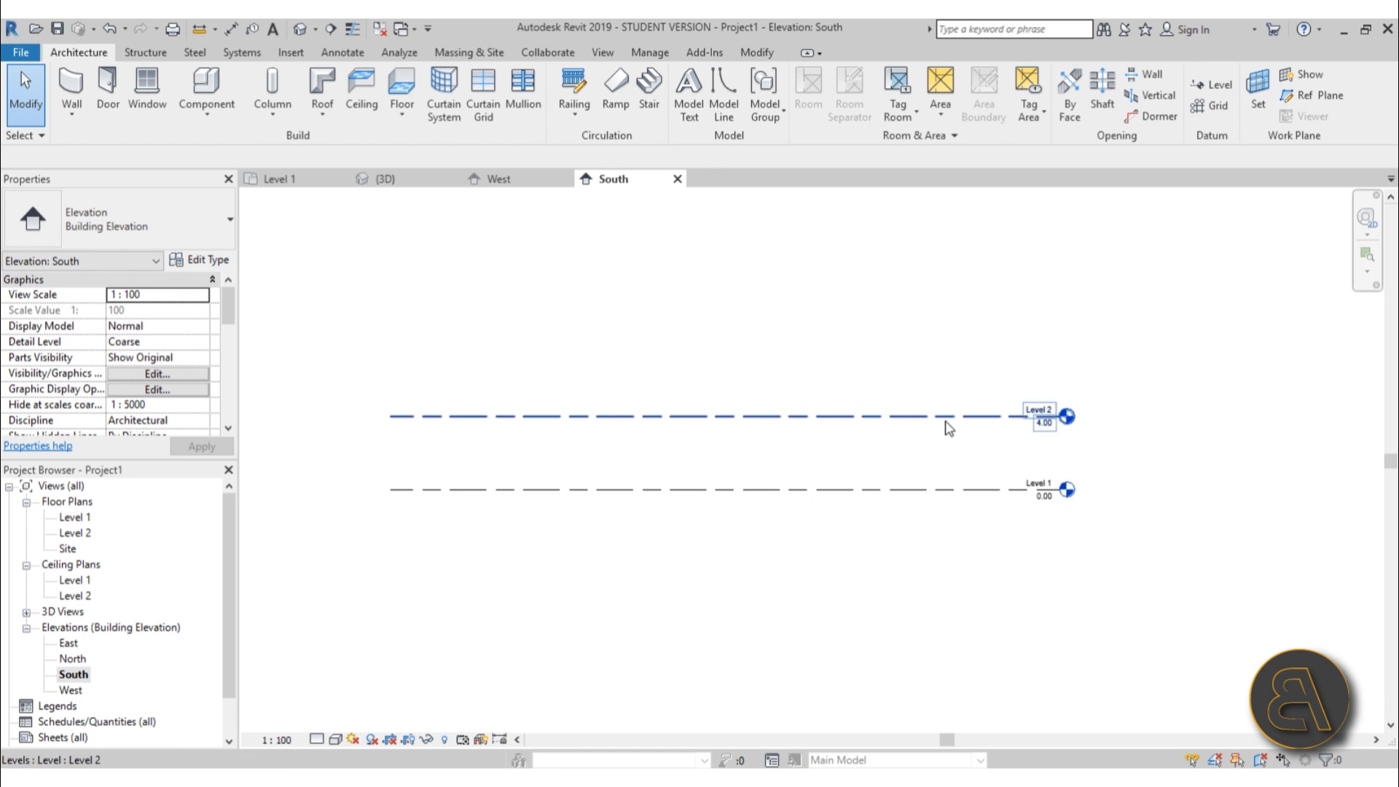
middle_drag(931, 453, 923, 456)
scroll(919, 455, up, 1)
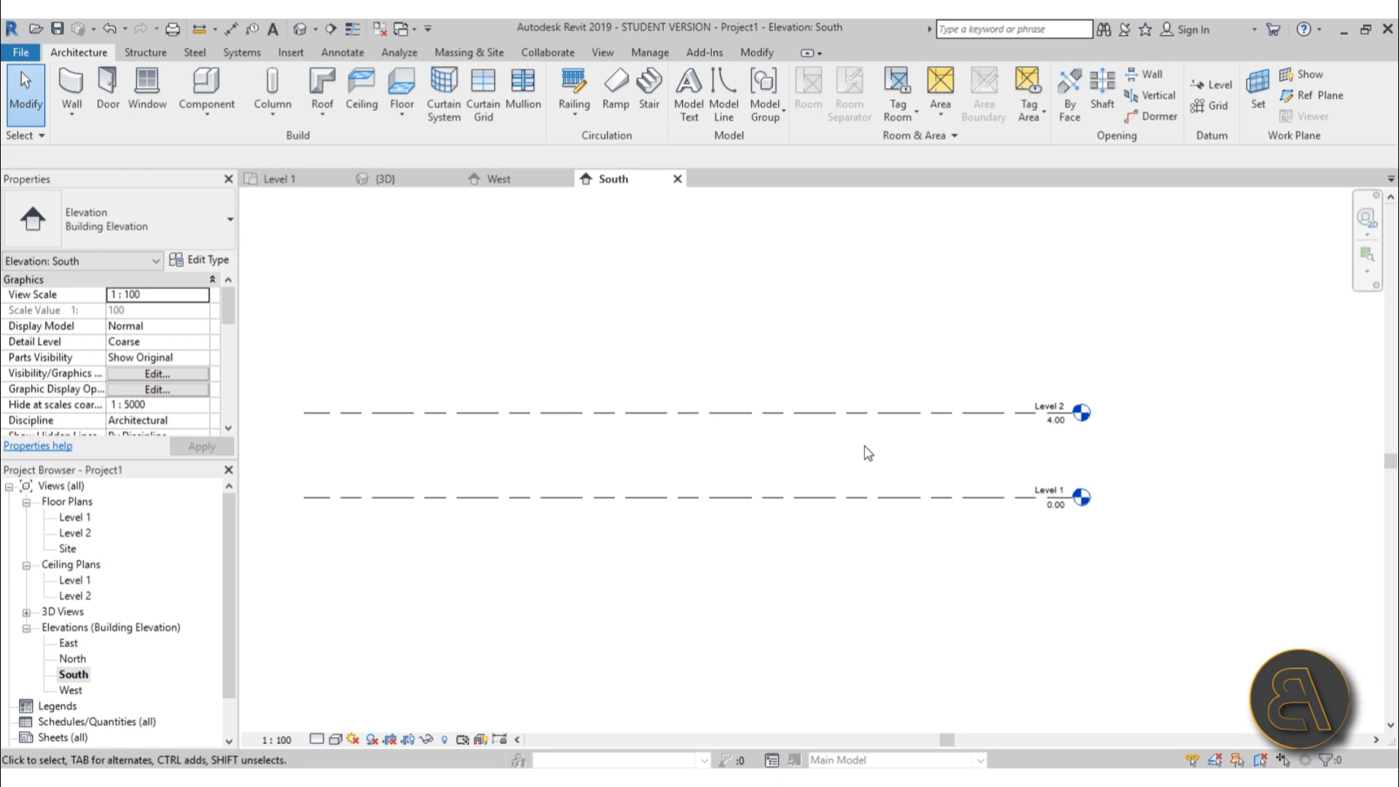
scroll(1044, 497, up, 2)
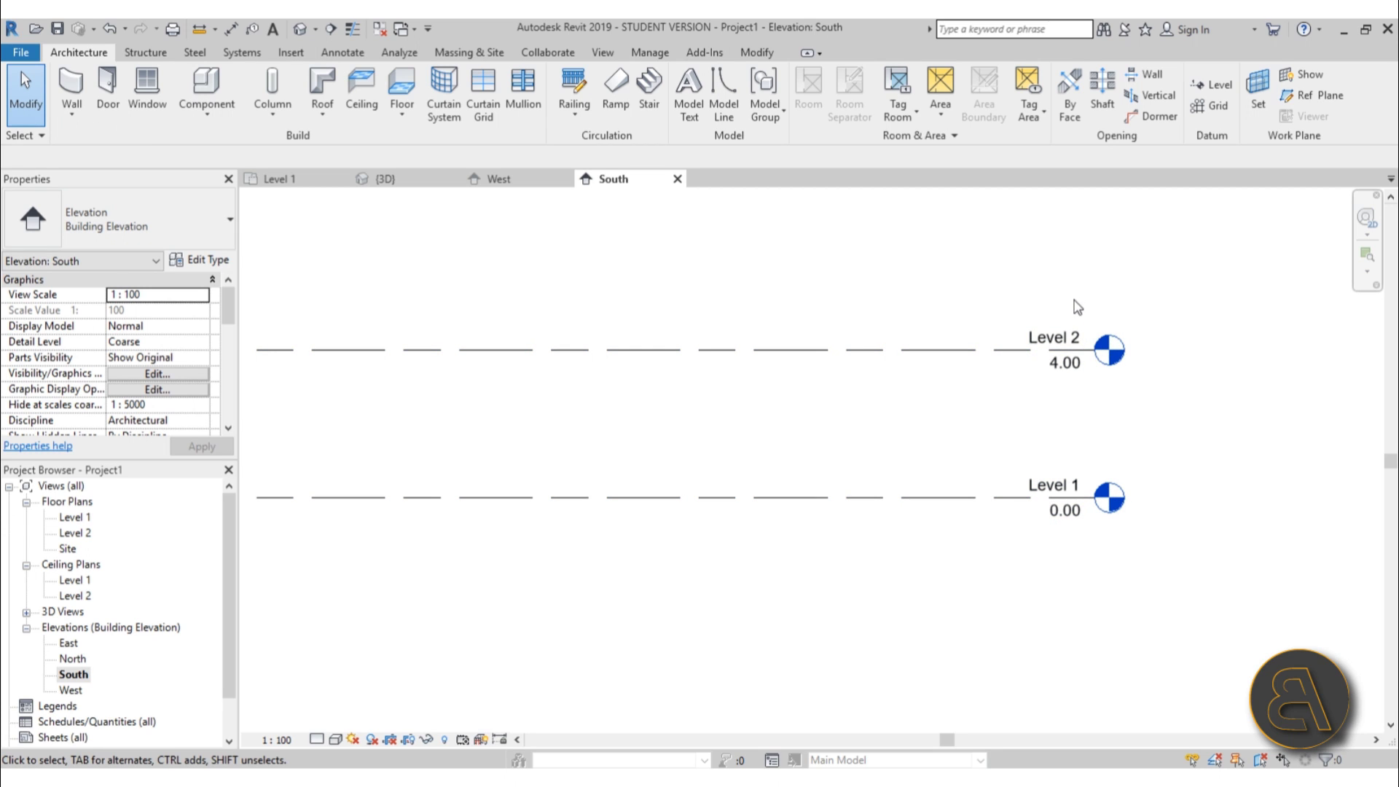
click(1065, 372)
click(1065, 373)
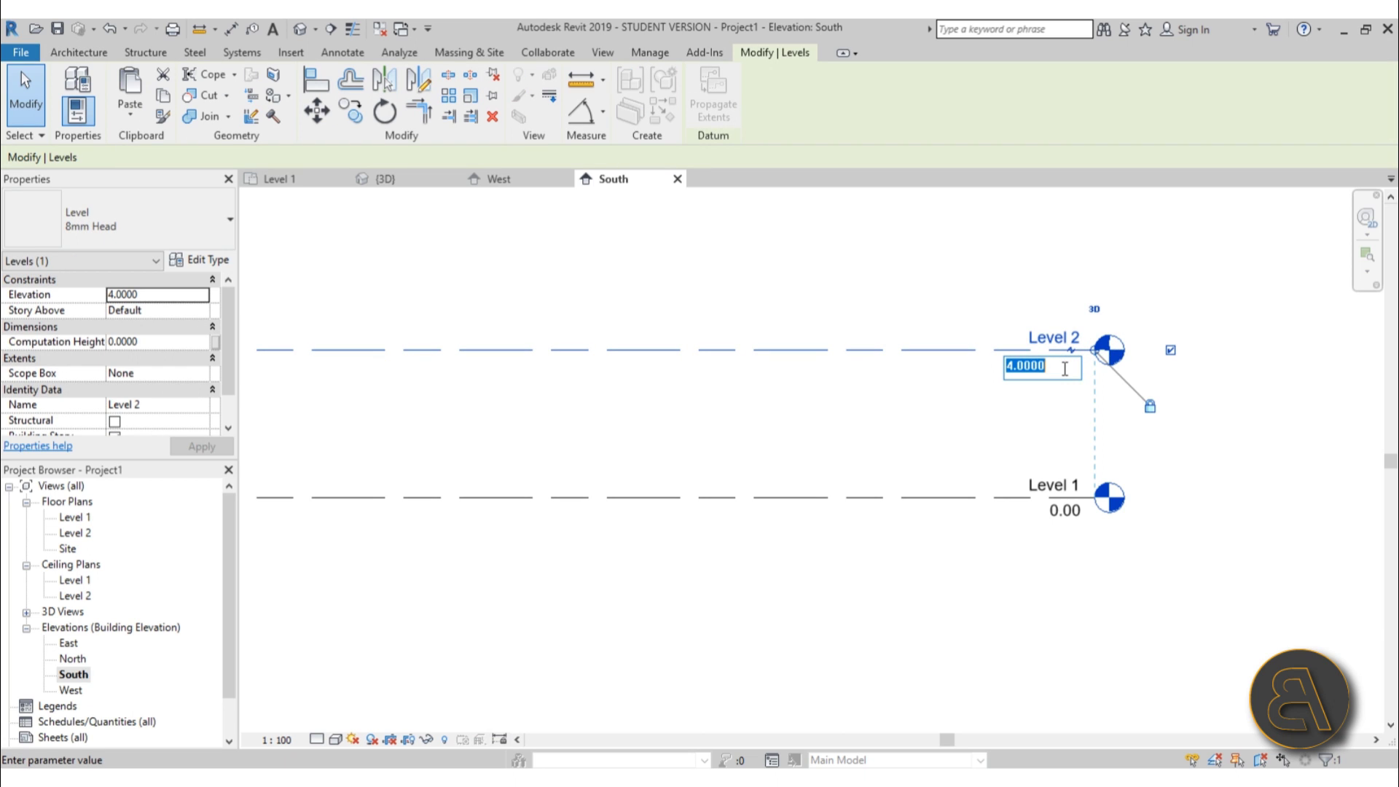
text(3.05)
key(Return)
click(996, 303)
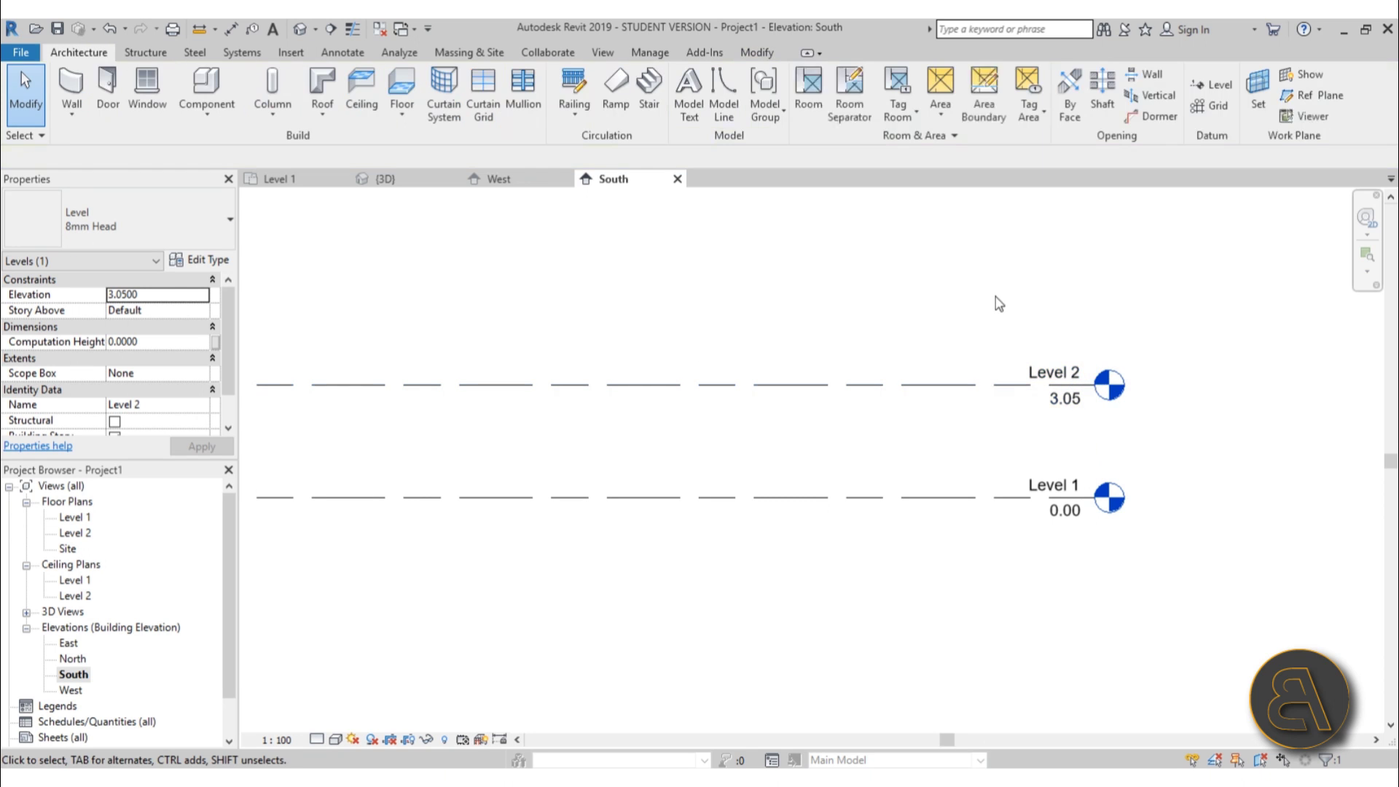
double_click(1064, 401)
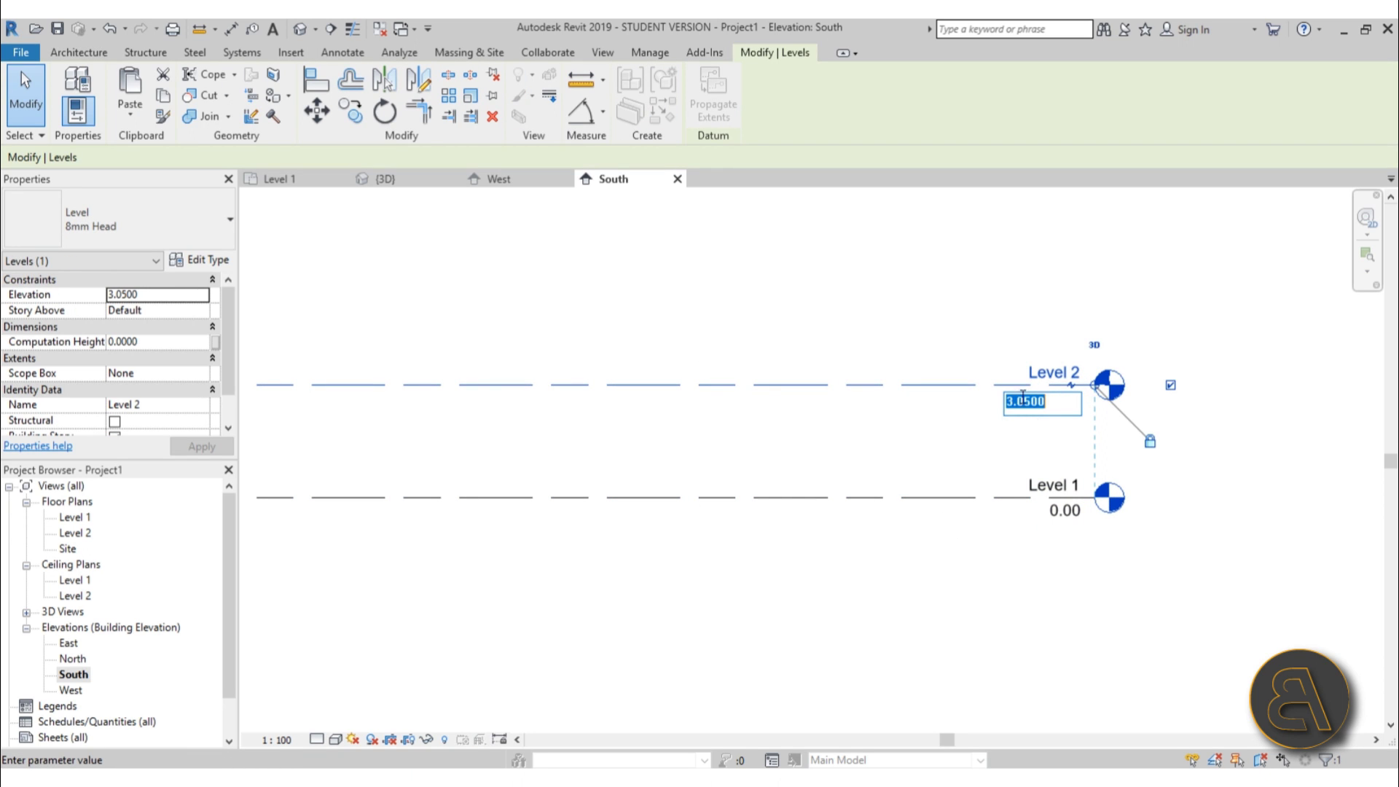
key(Escape)
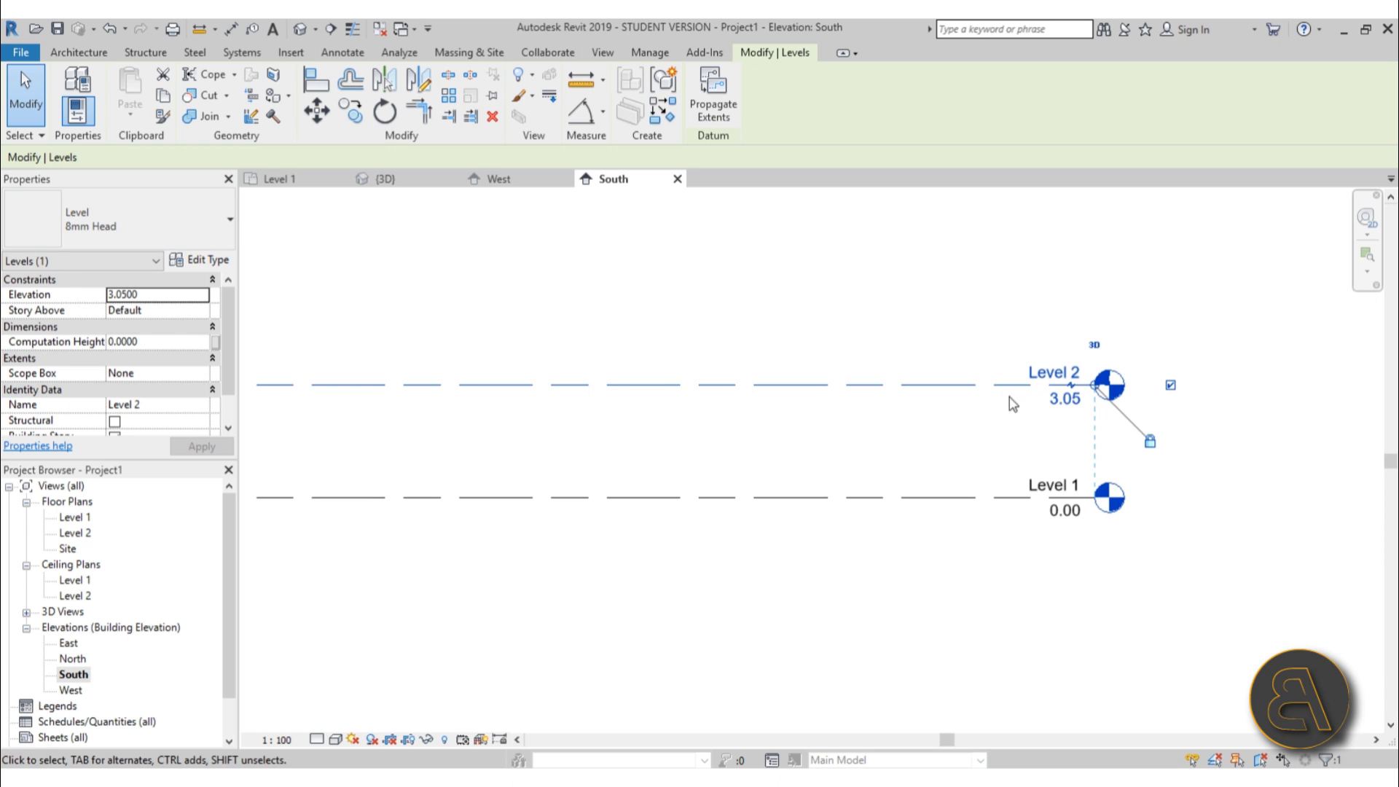
Step: Rename Level 2 as "03 Roof", rename its corresponding views too, and clear the selection
click(1033, 383)
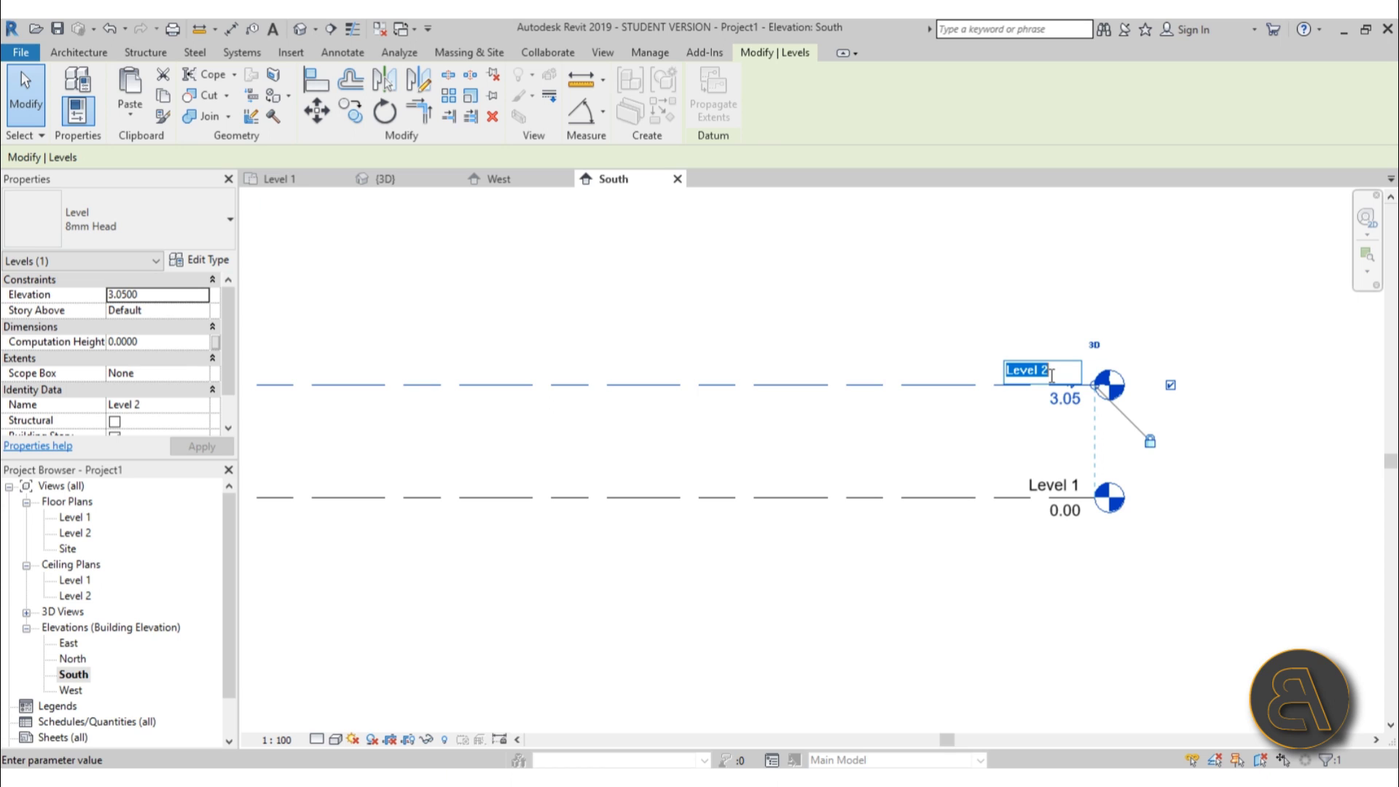
text(Roof)
click(1006, 369)
text(03)
key(Return)
drag(604, 318, 659, 289)
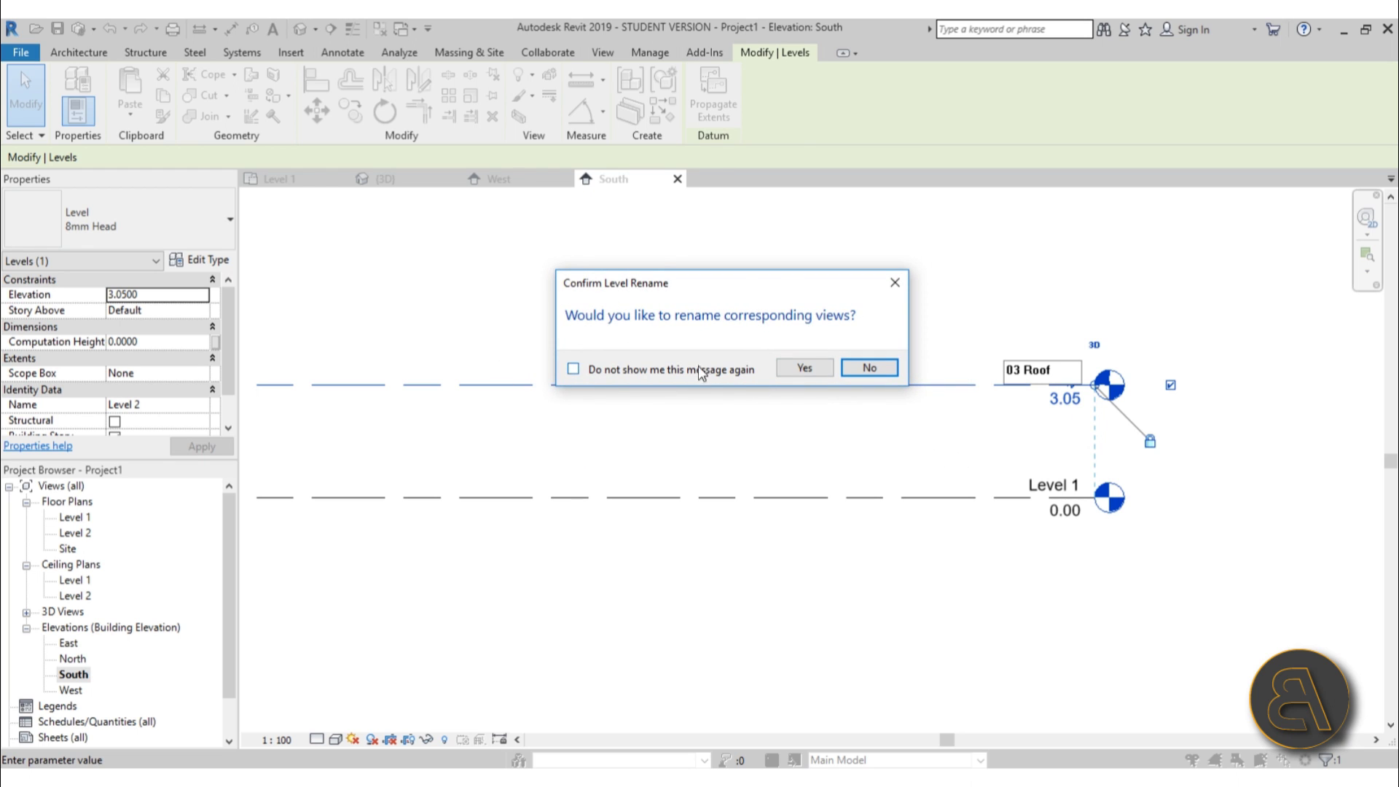
click(801, 369)
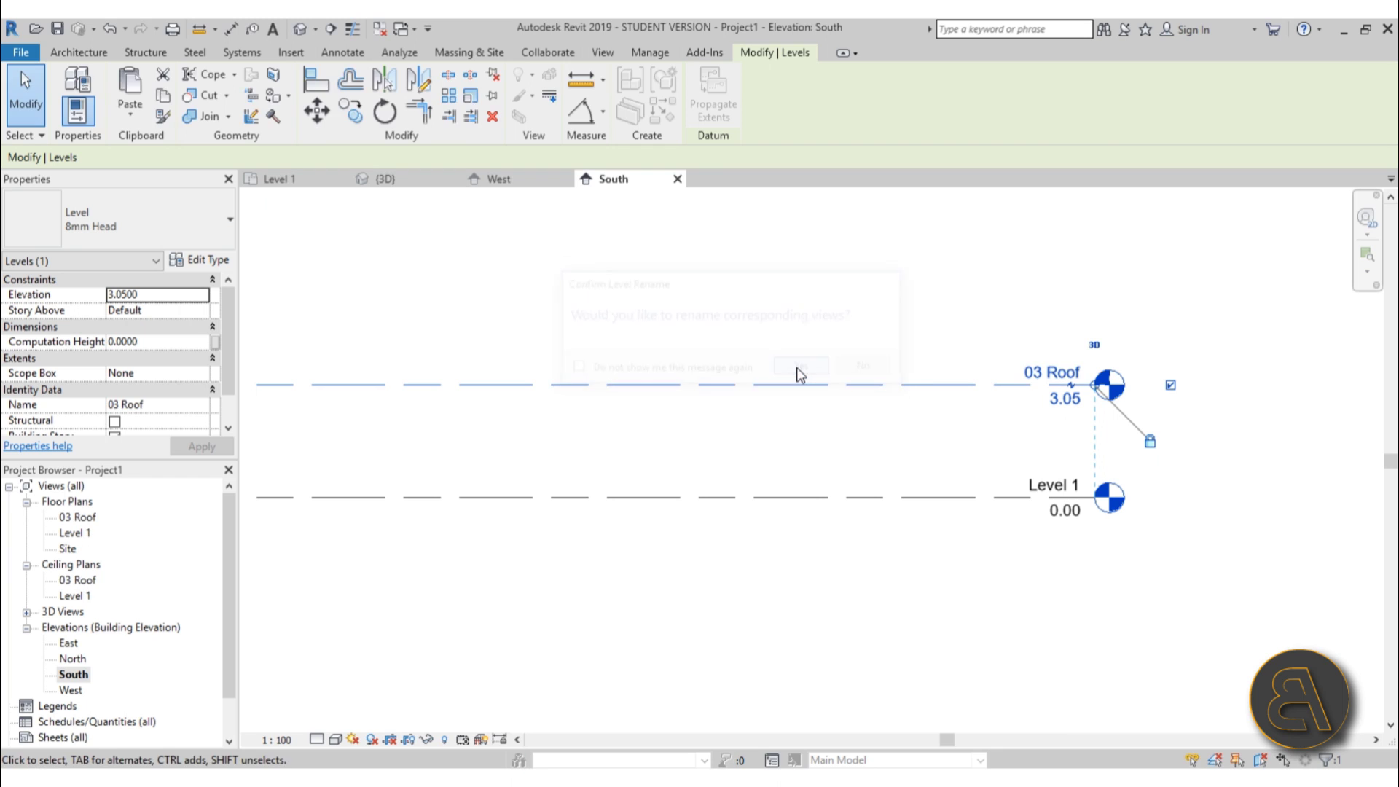
click(969, 456)
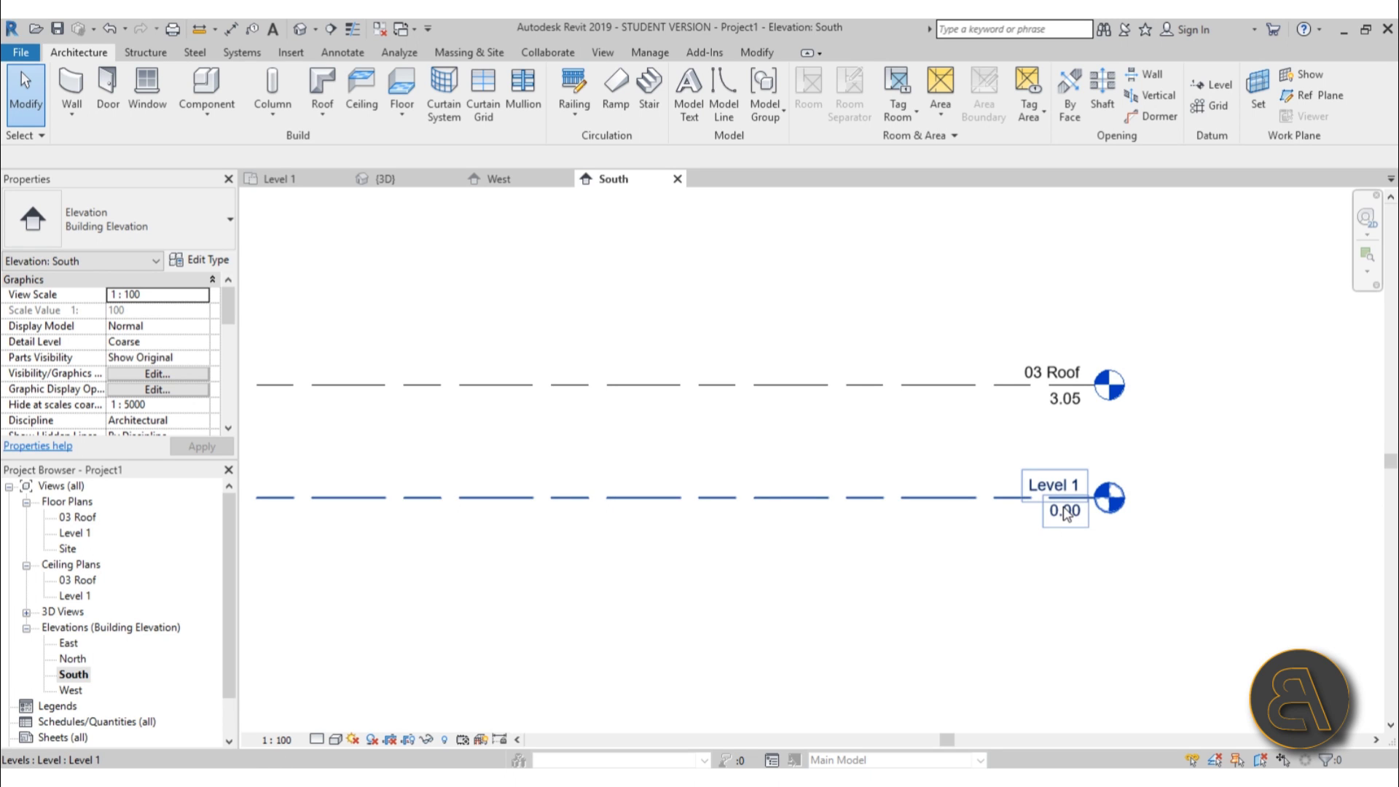
Step: Rename Level 1 as "02 Entry level" together with its corresponding views
click(1042, 486)
click(1042, 486)
text(Entry l)
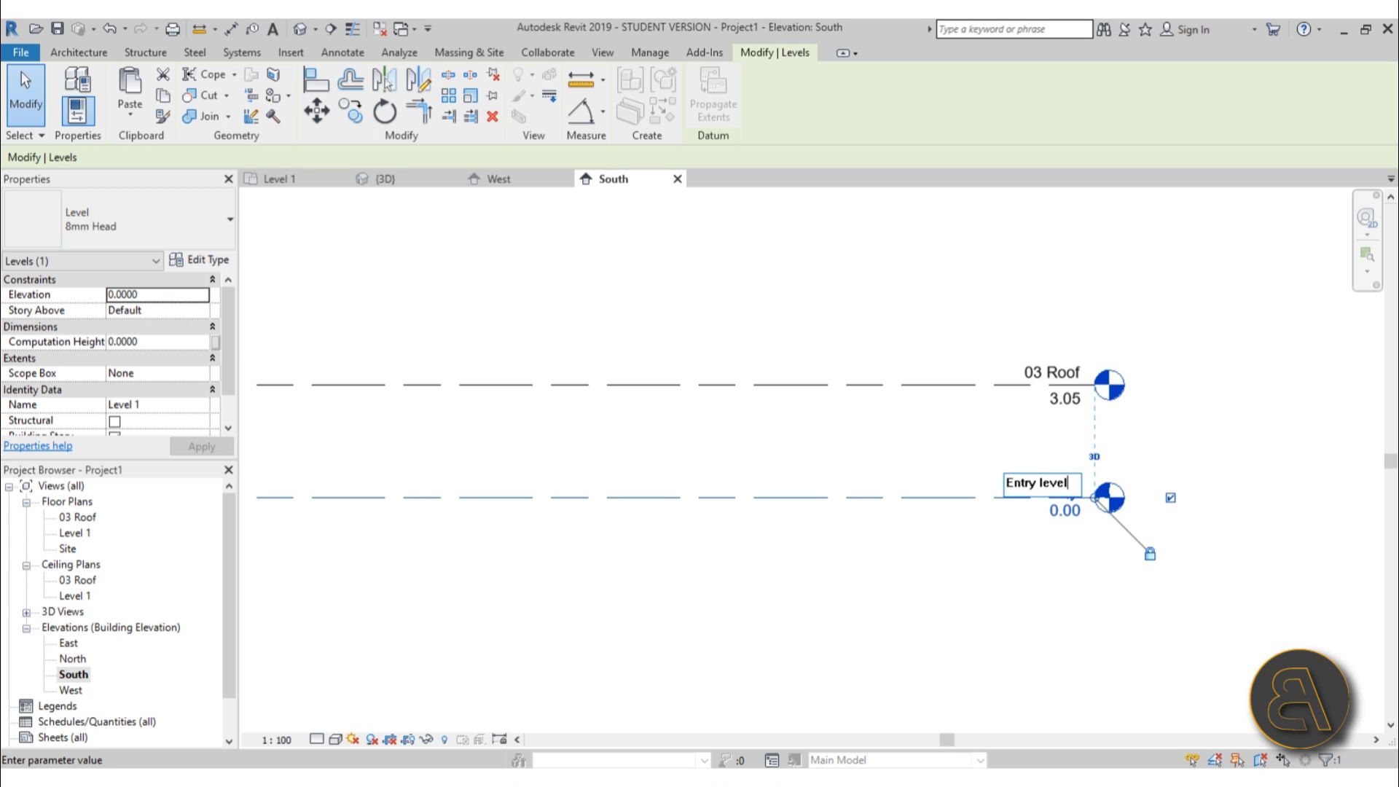
text(02)
key(Return)
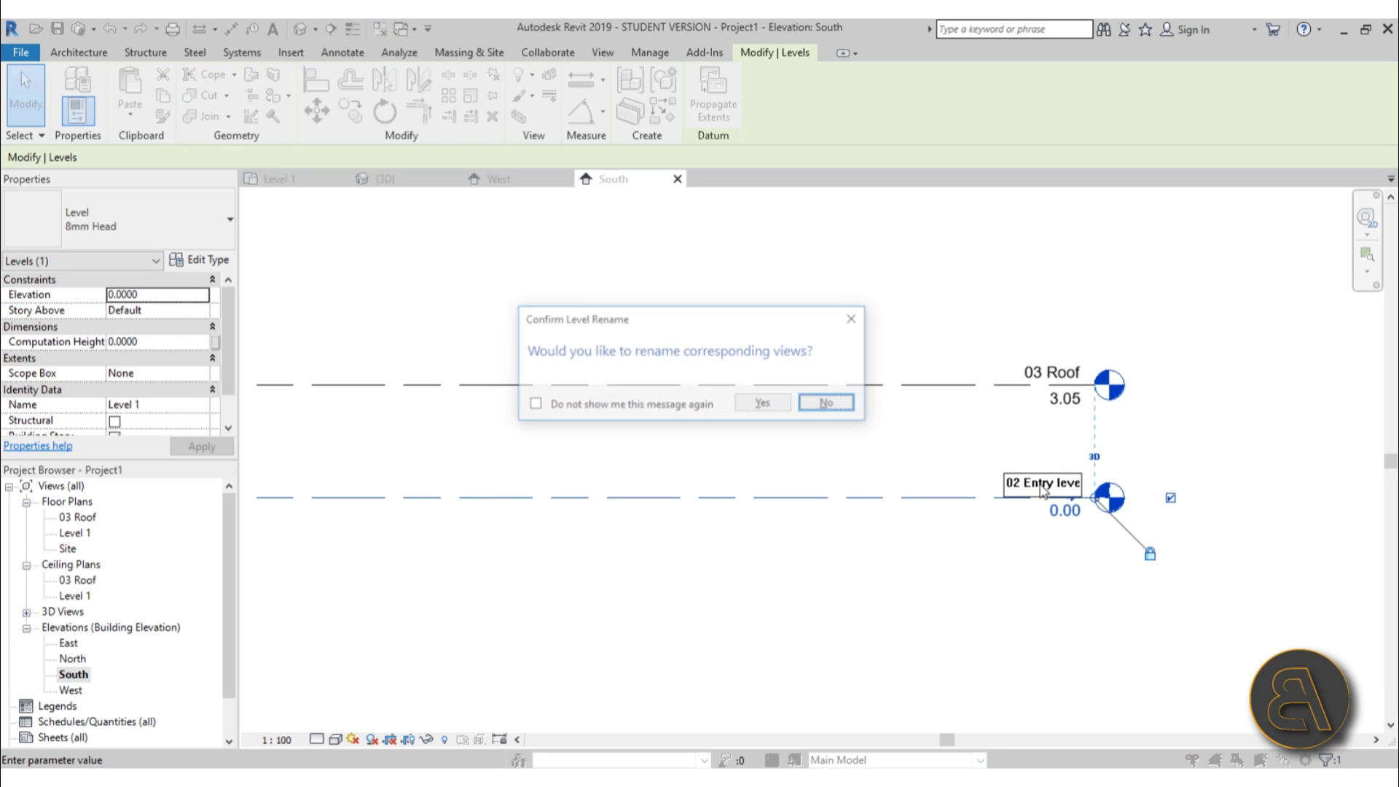
click(764, 405)
Step: Select the 03 Roof level and examine its editable elevation value and its spacing dimension to 02 Entry level
scroll(843, 508, down, 3)
click(903, 395)
click(1040, 403)
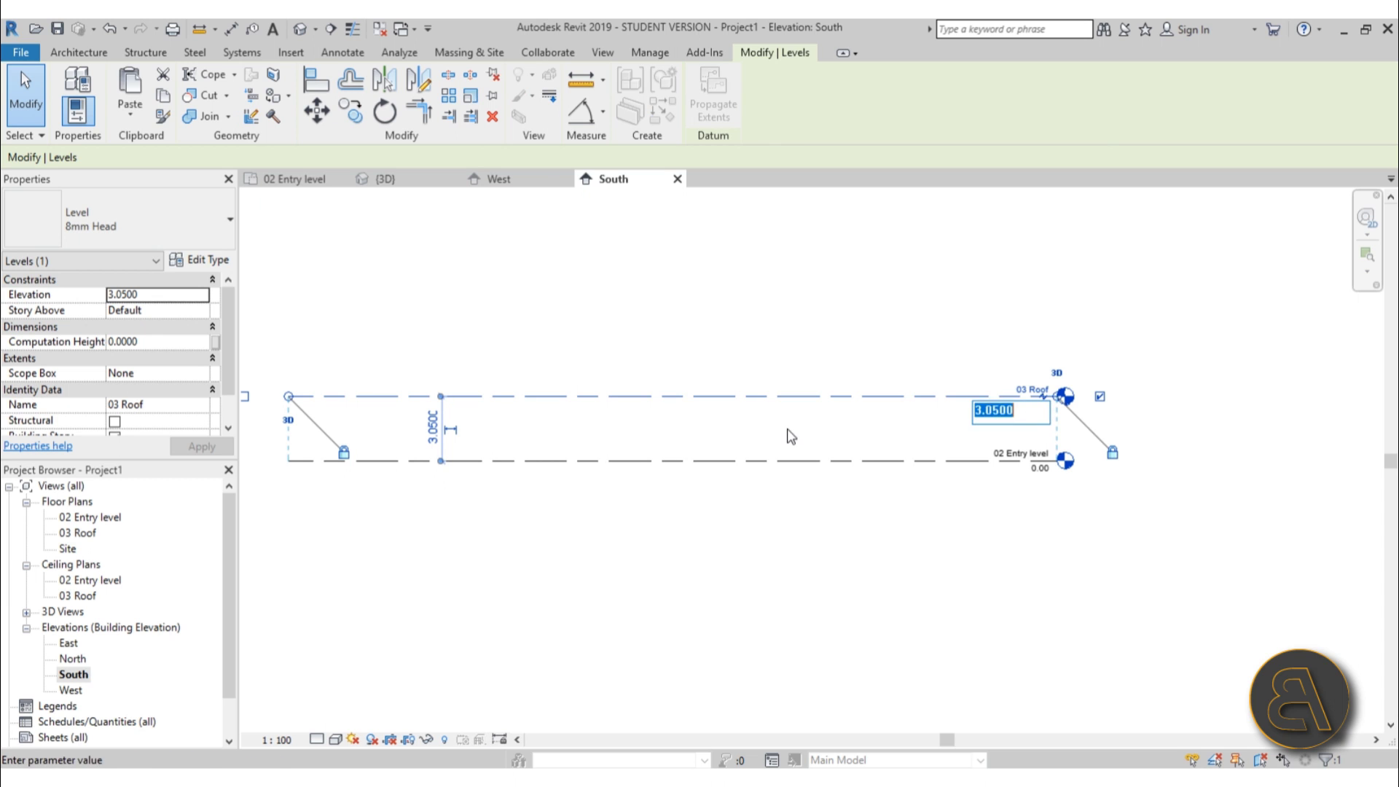
key(Return)
key(Escape)
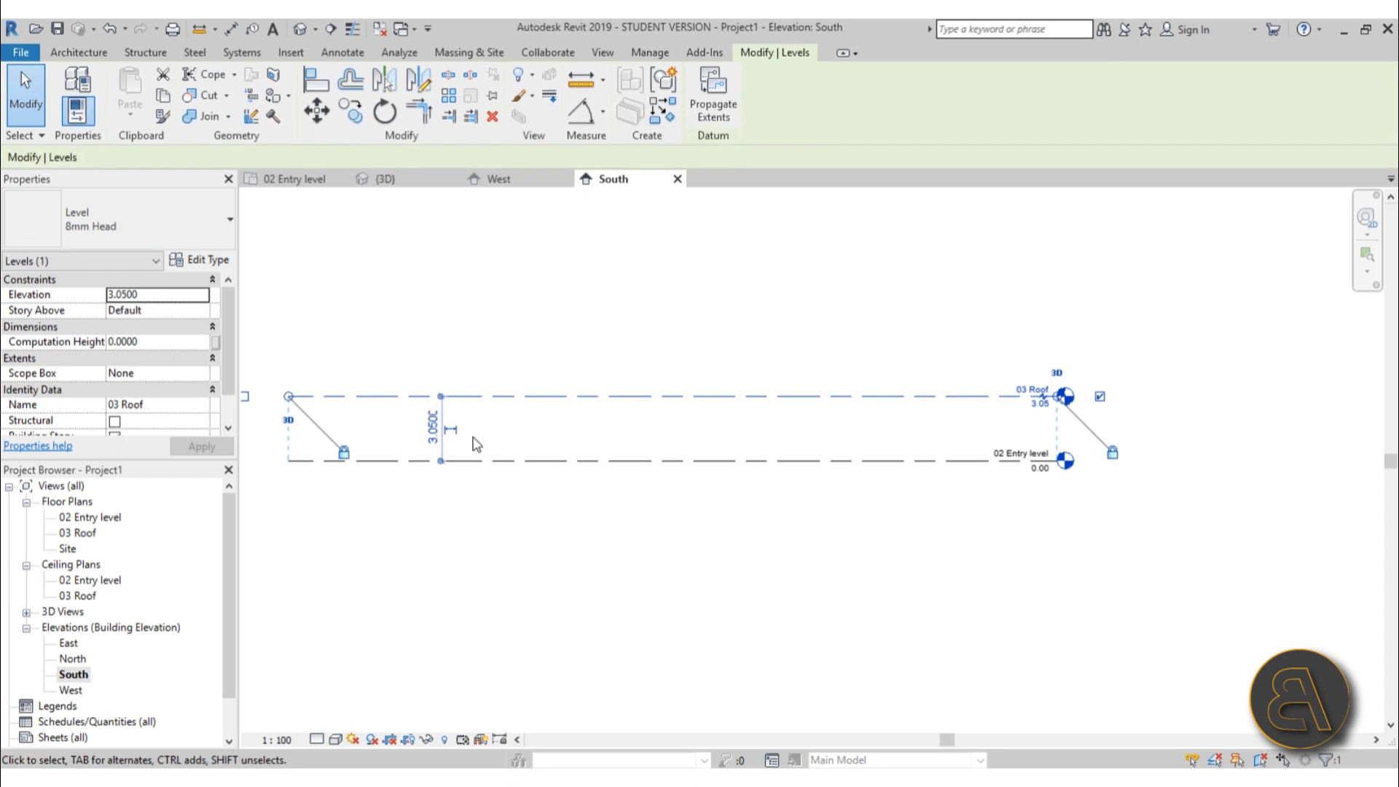
click(433, 428)
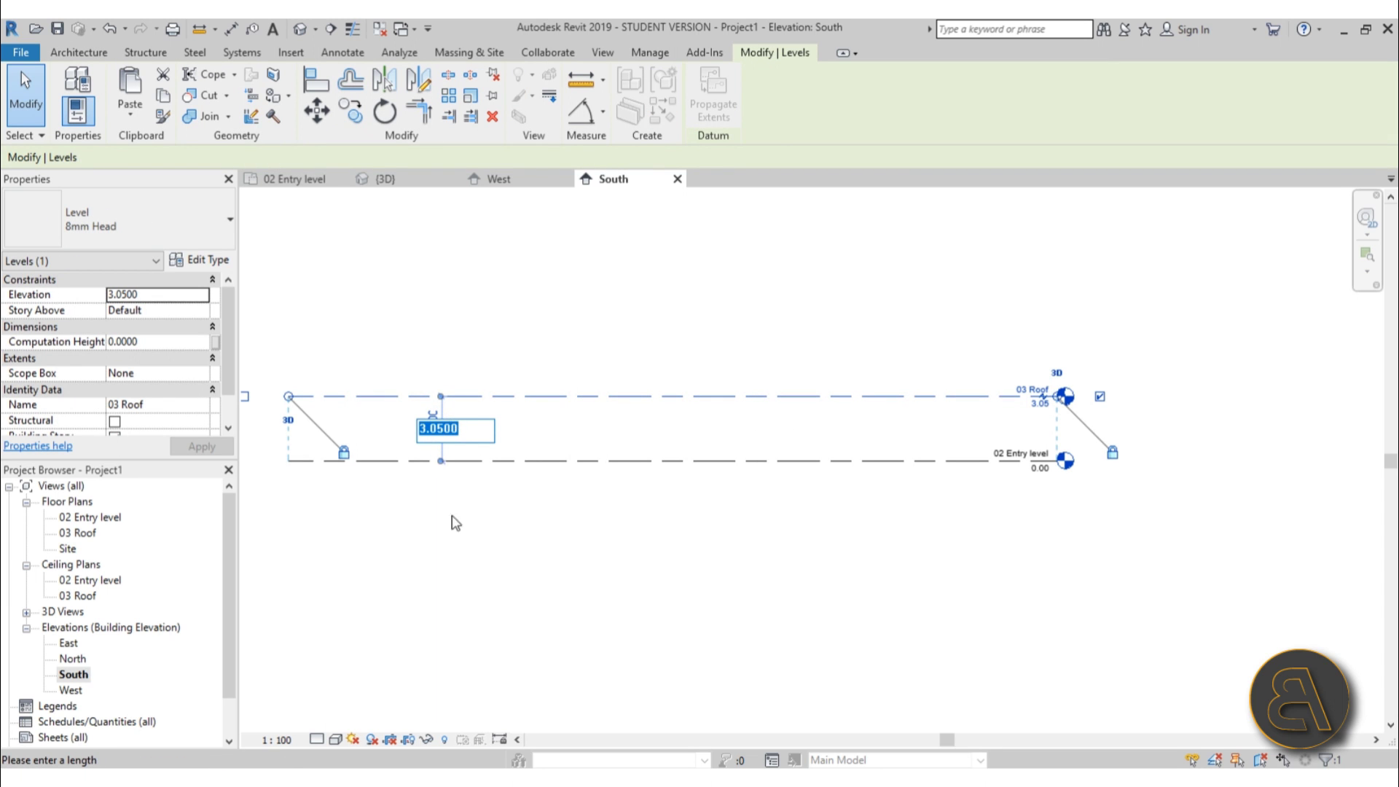
scroll(1046, 414, up, 5)
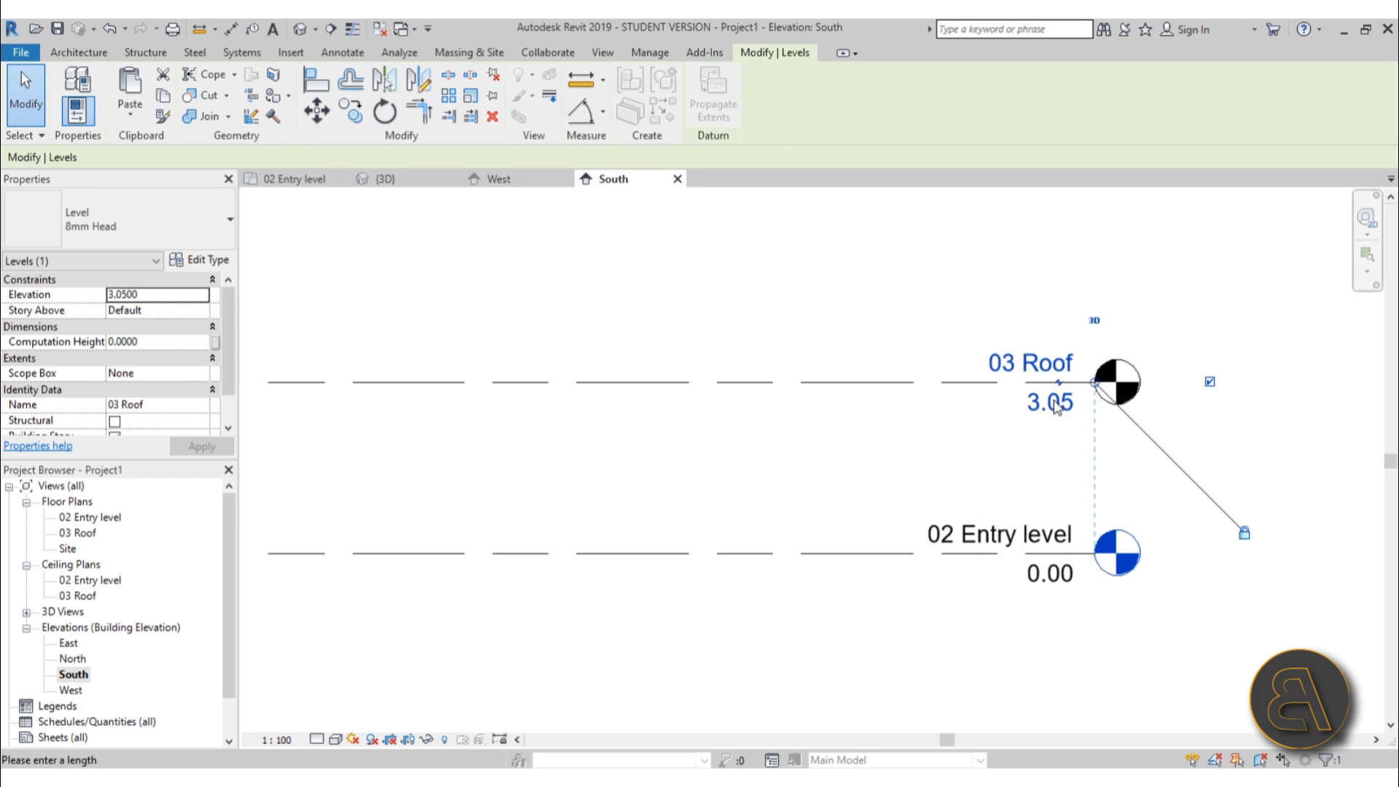
scroll(1037, 413, down, 5)
scroll(495, 435, up, 3)
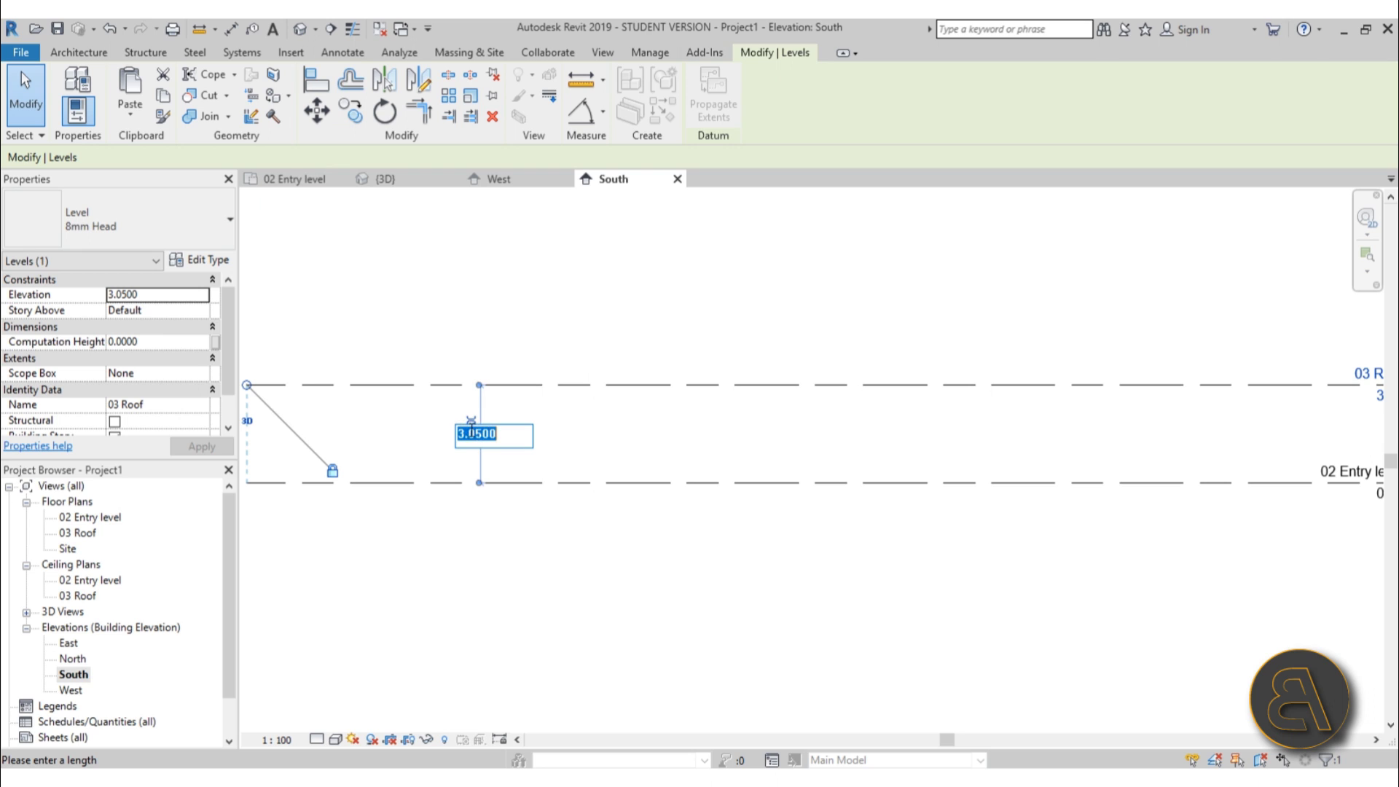
scroll(434, 424, down, 2)
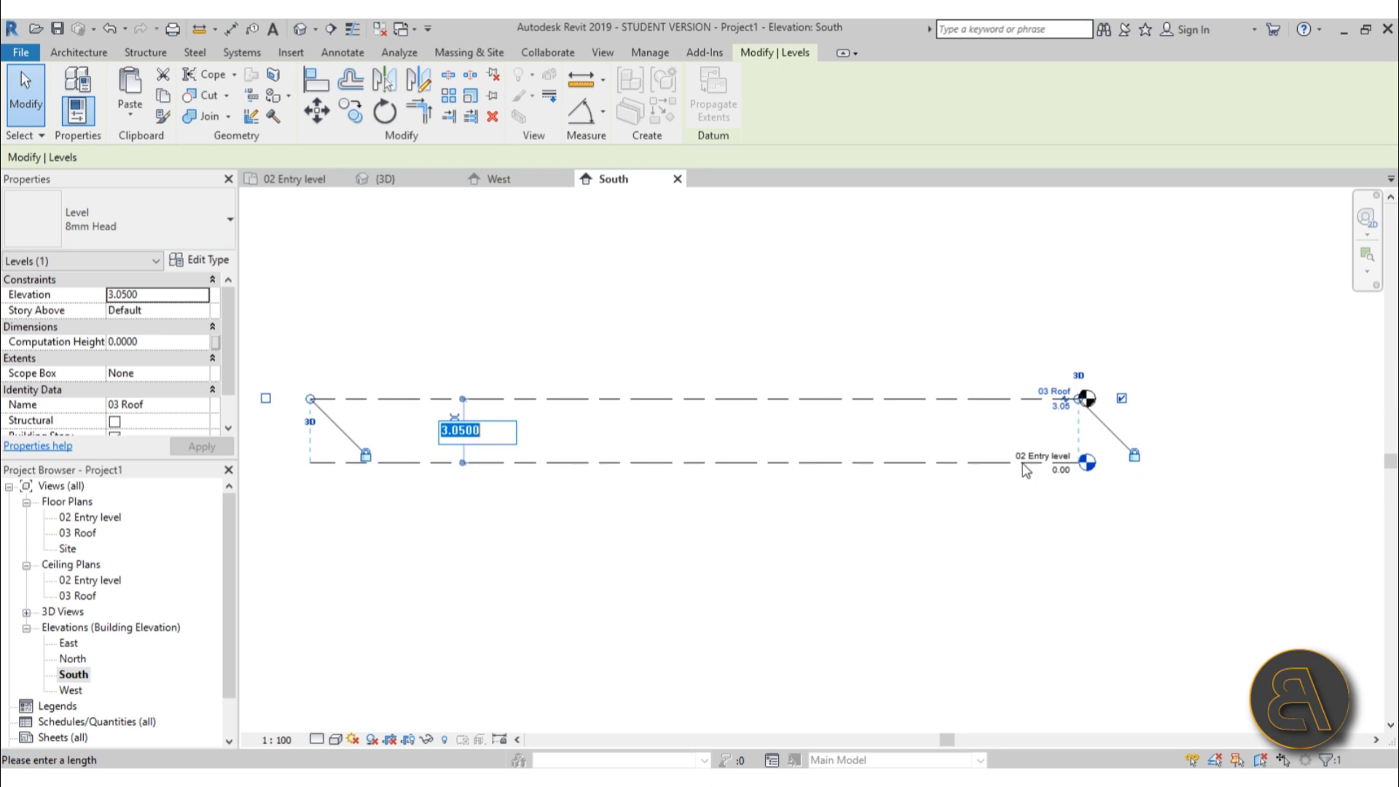
scroll(504, 441, up, 1)
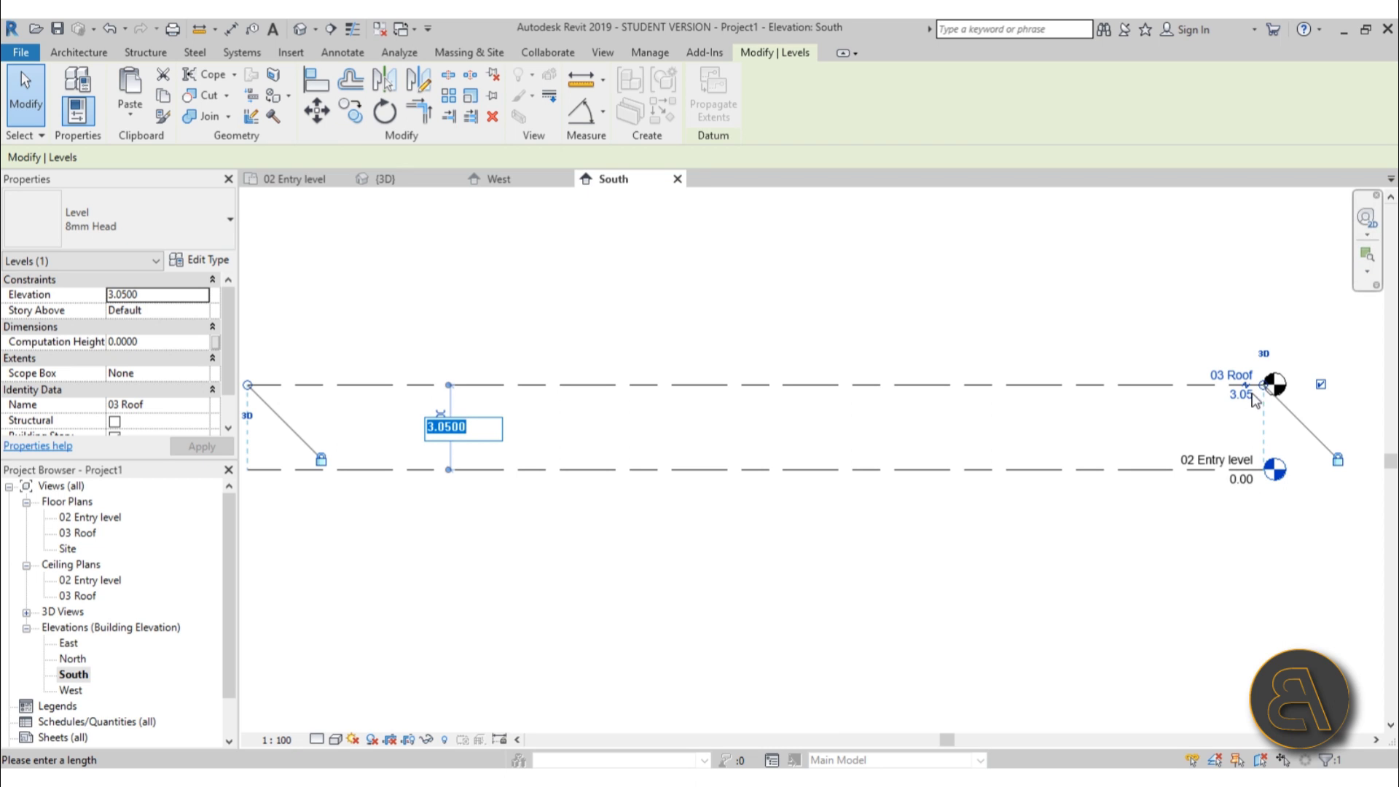
key(Return)
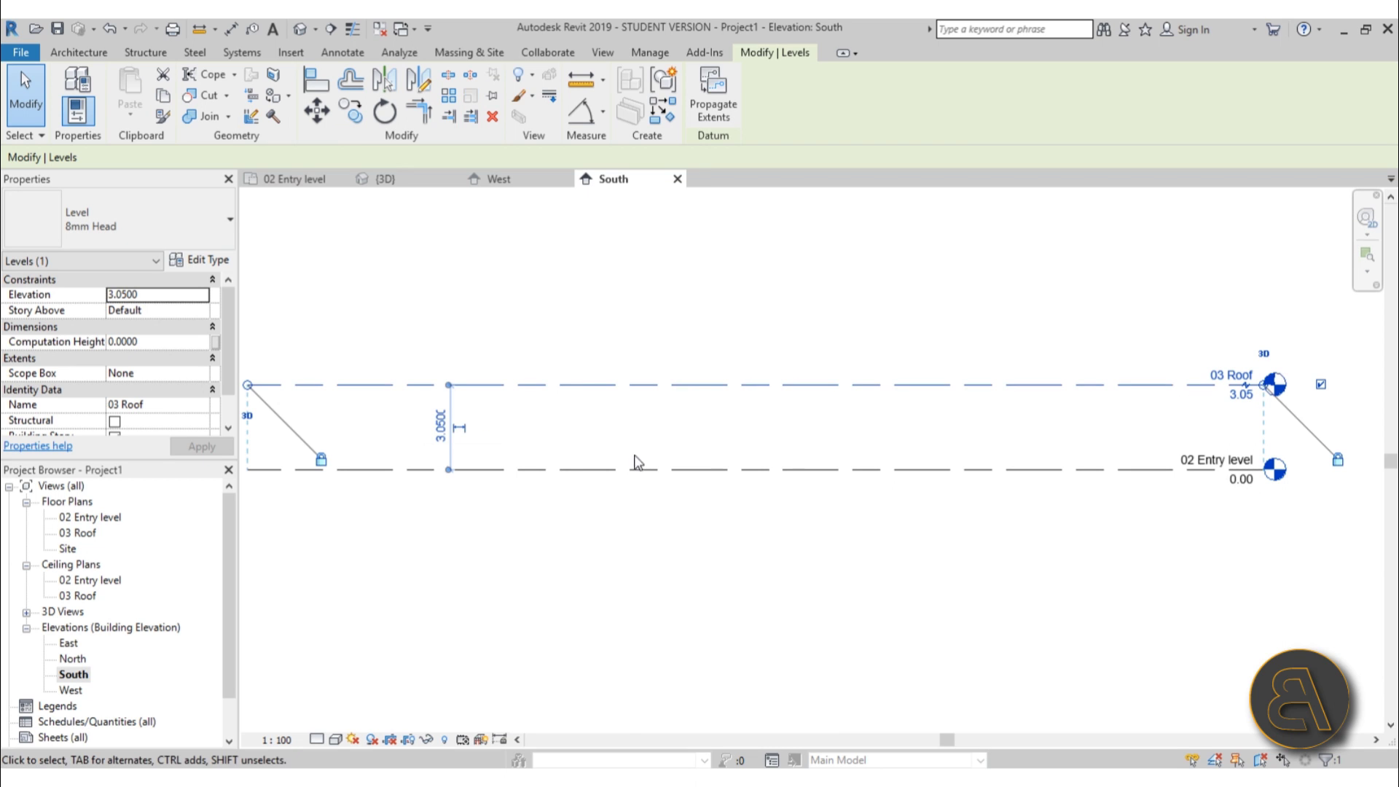
Step: Move the 02 Entry level line up to 0.95, restore its elevation to 0, and clear the selection
drag(635, 469, 633, 443)
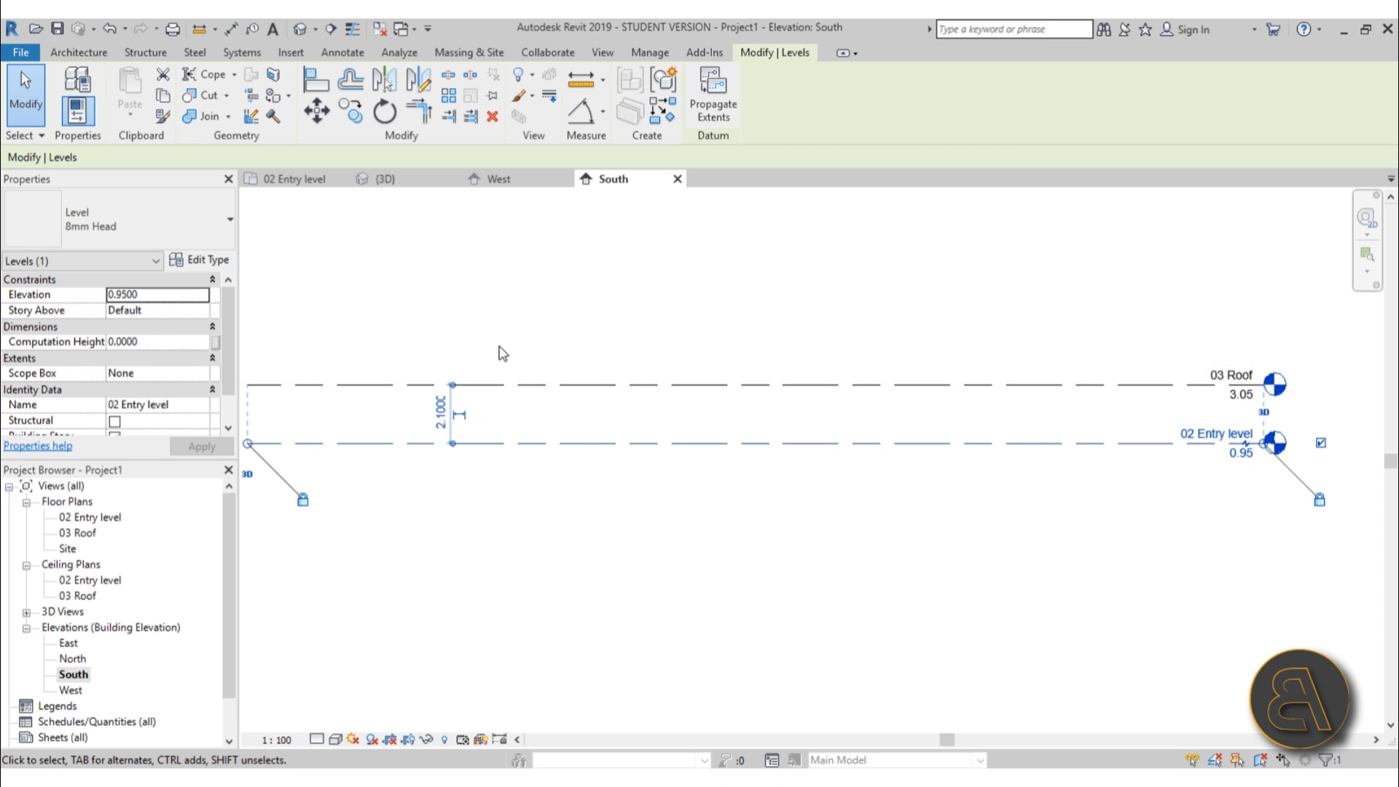
click(1231, 453)
text(0)
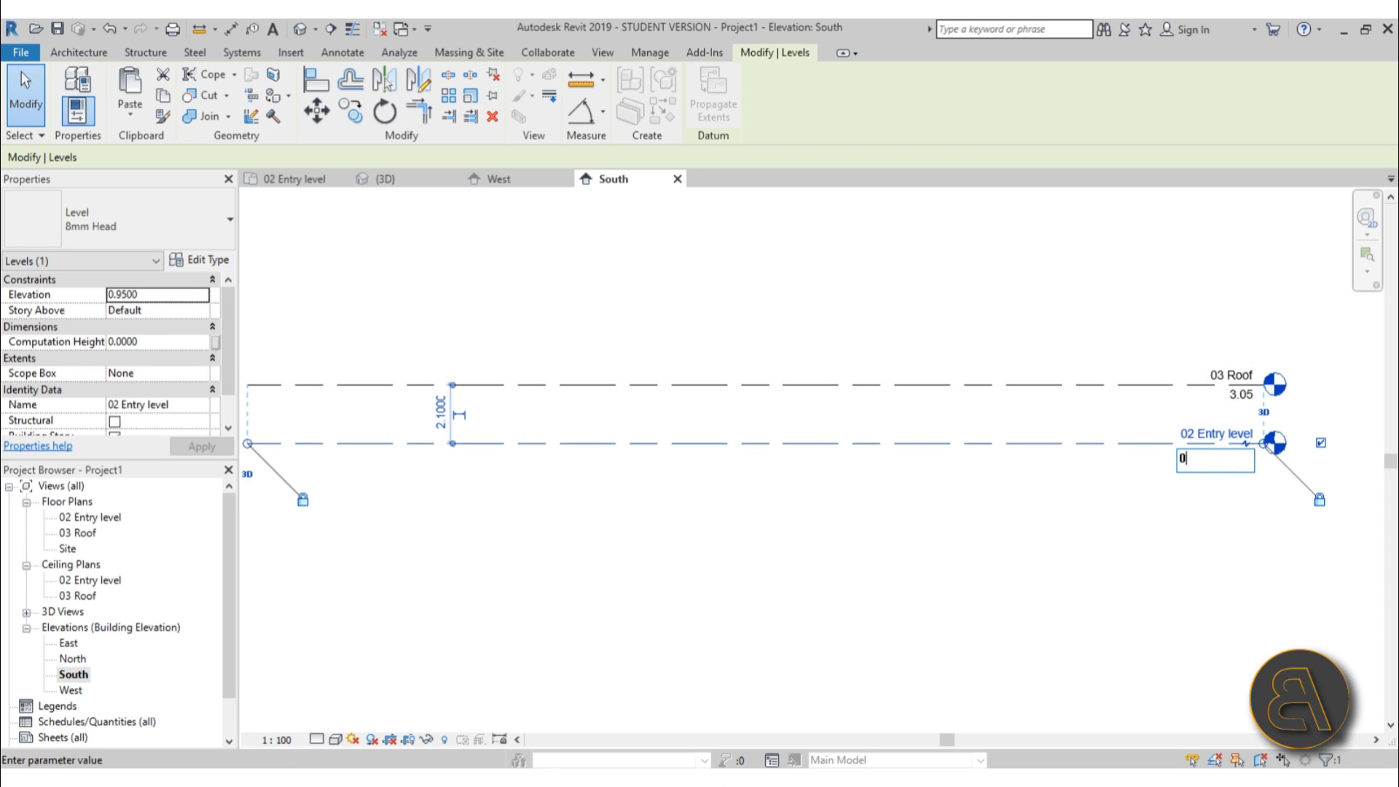
key(Return)
click(986, 259)
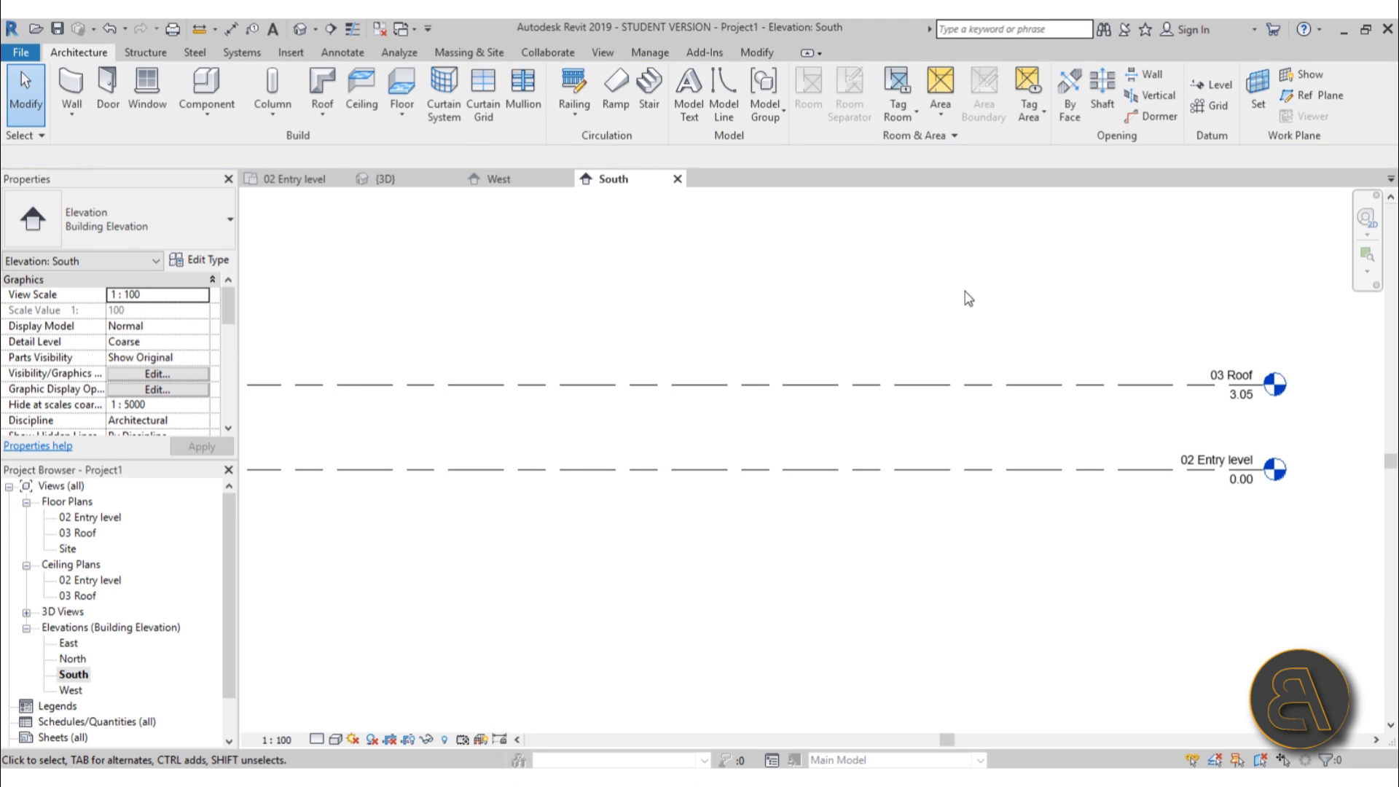
scroll(1085, 346, down, 1)
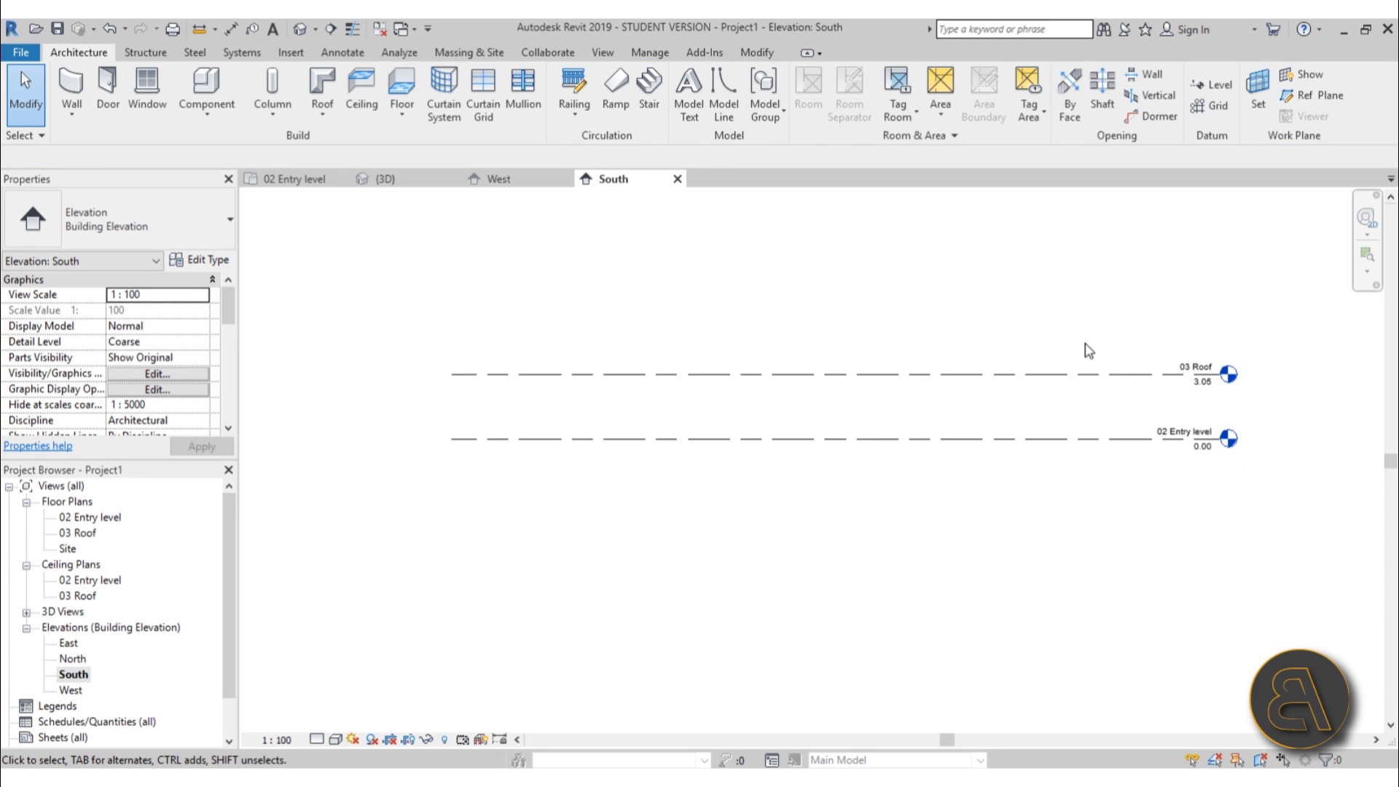
scroll(939, 343, down, 1)
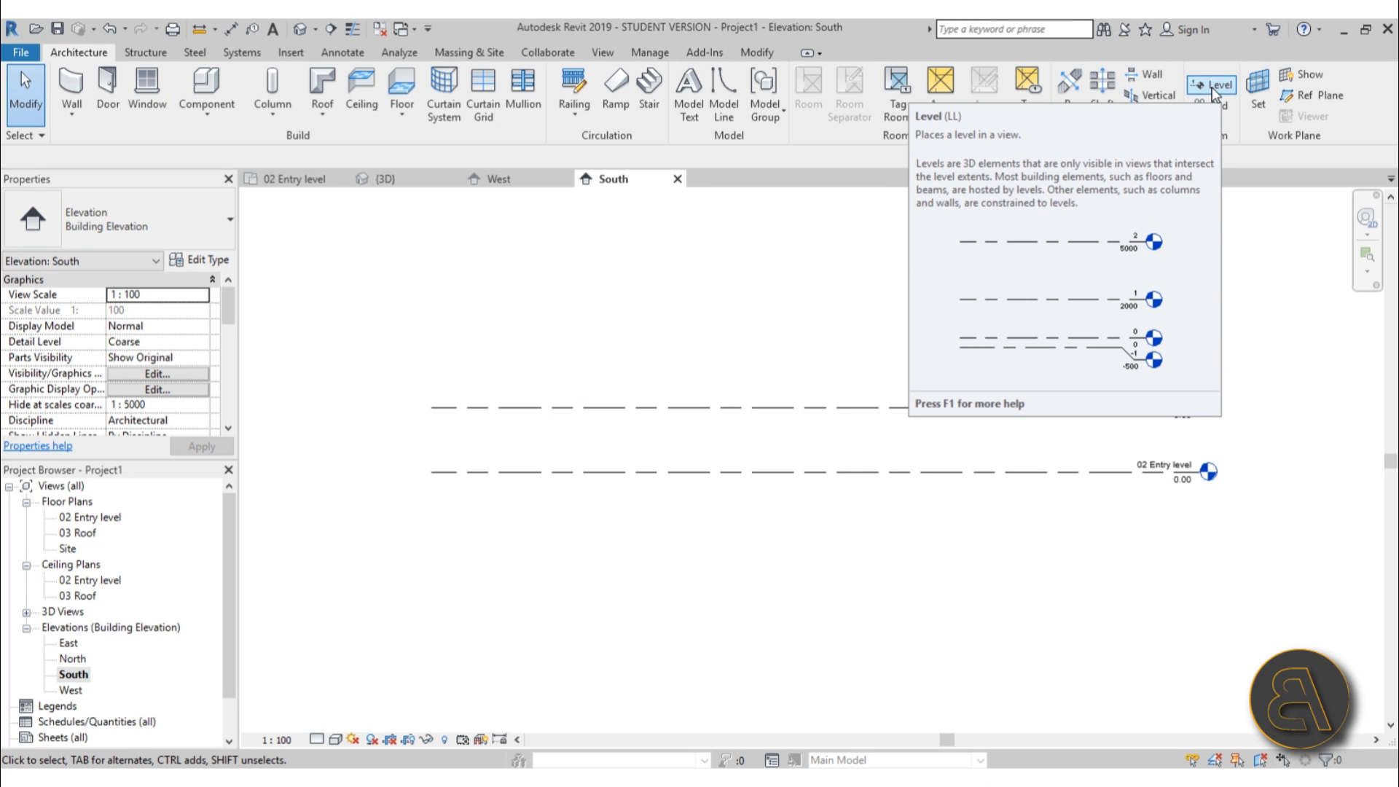
Step: Draw a new level about 2.10 below 02 Entry level, aligned with both ends of the existing levels, and finish the Level command
key(l)
key(l)
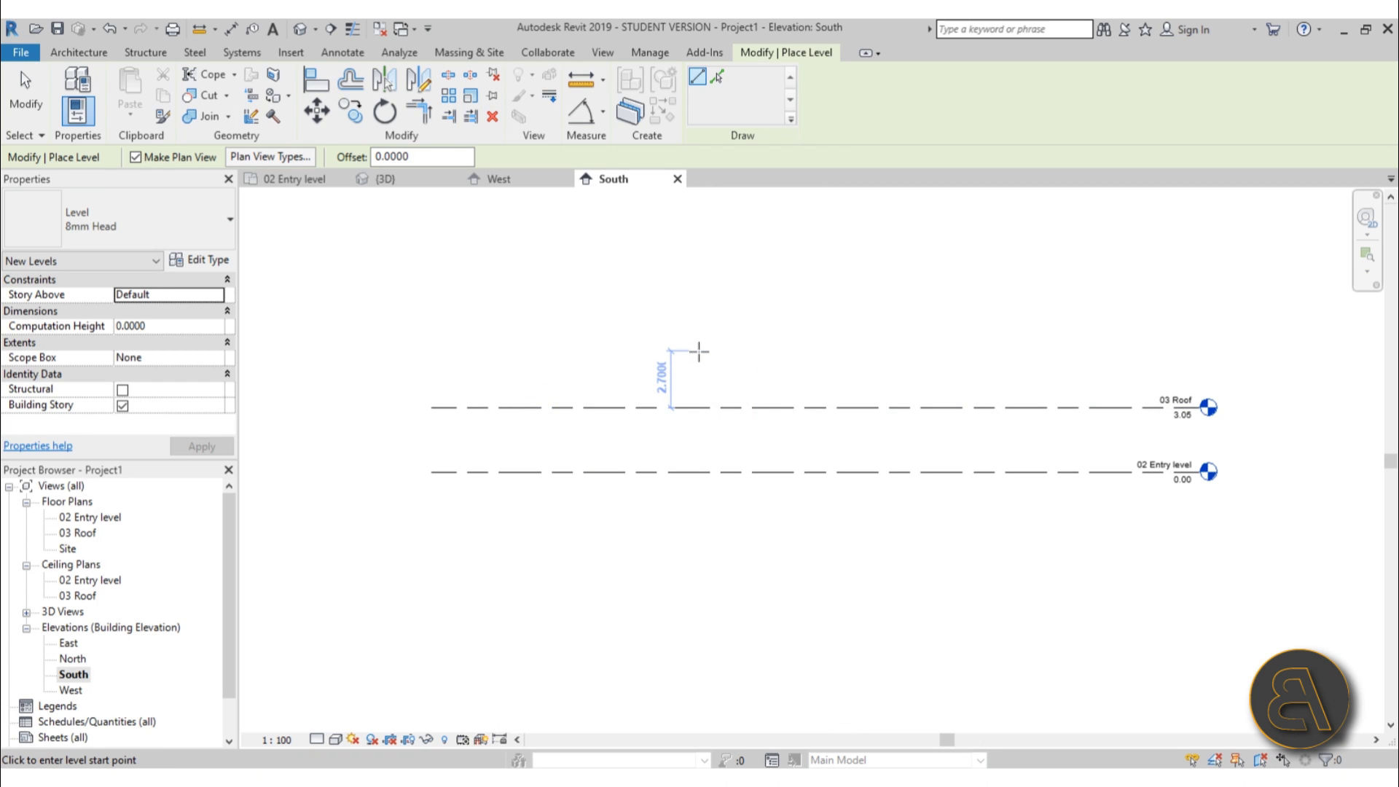
click(431, 516)
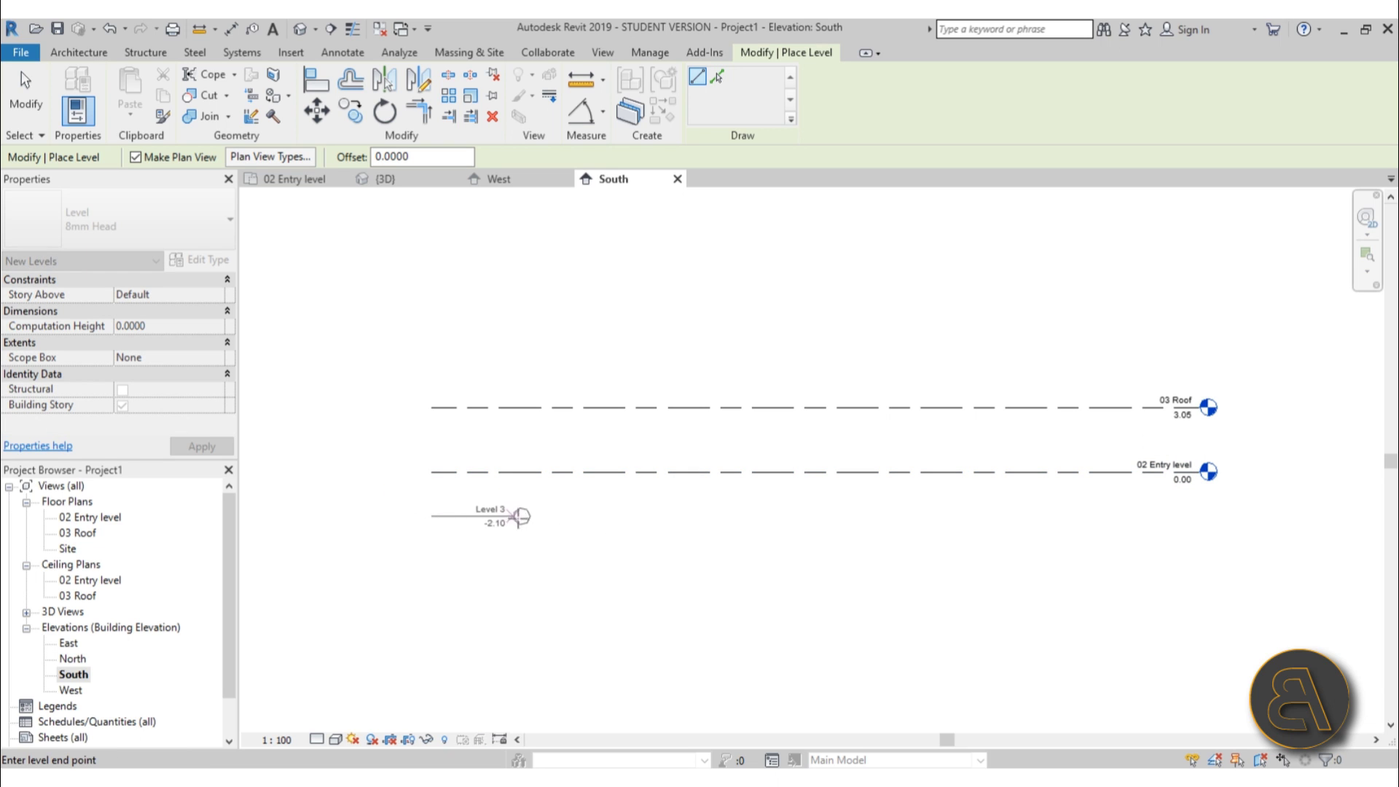
click(1199, 583)
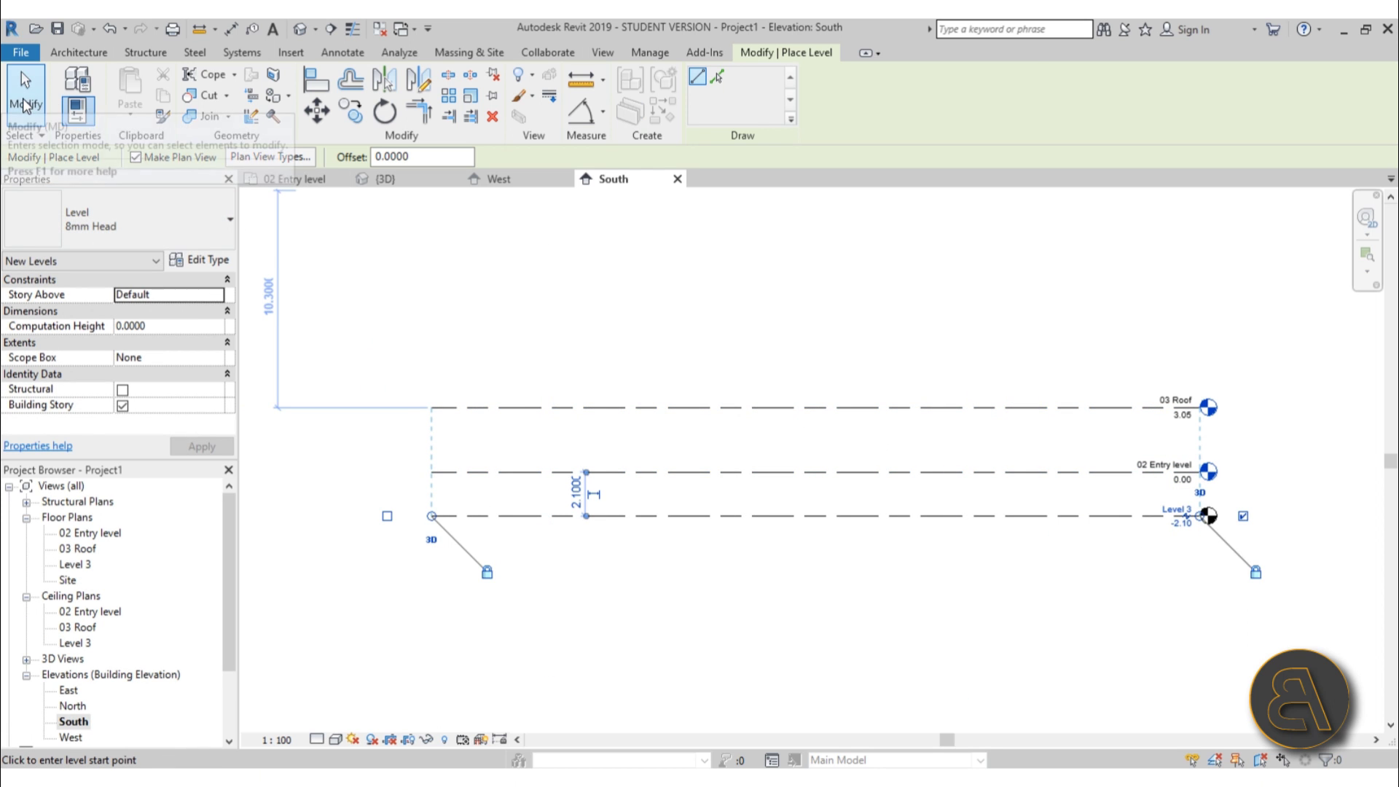
click(25, 106)
middle_drag(753, 531, 587, 431)
scroll(615, 484, down, 1)
scroll(719, 468, up, 1)
middle_drag(718, 468, 759, 482)
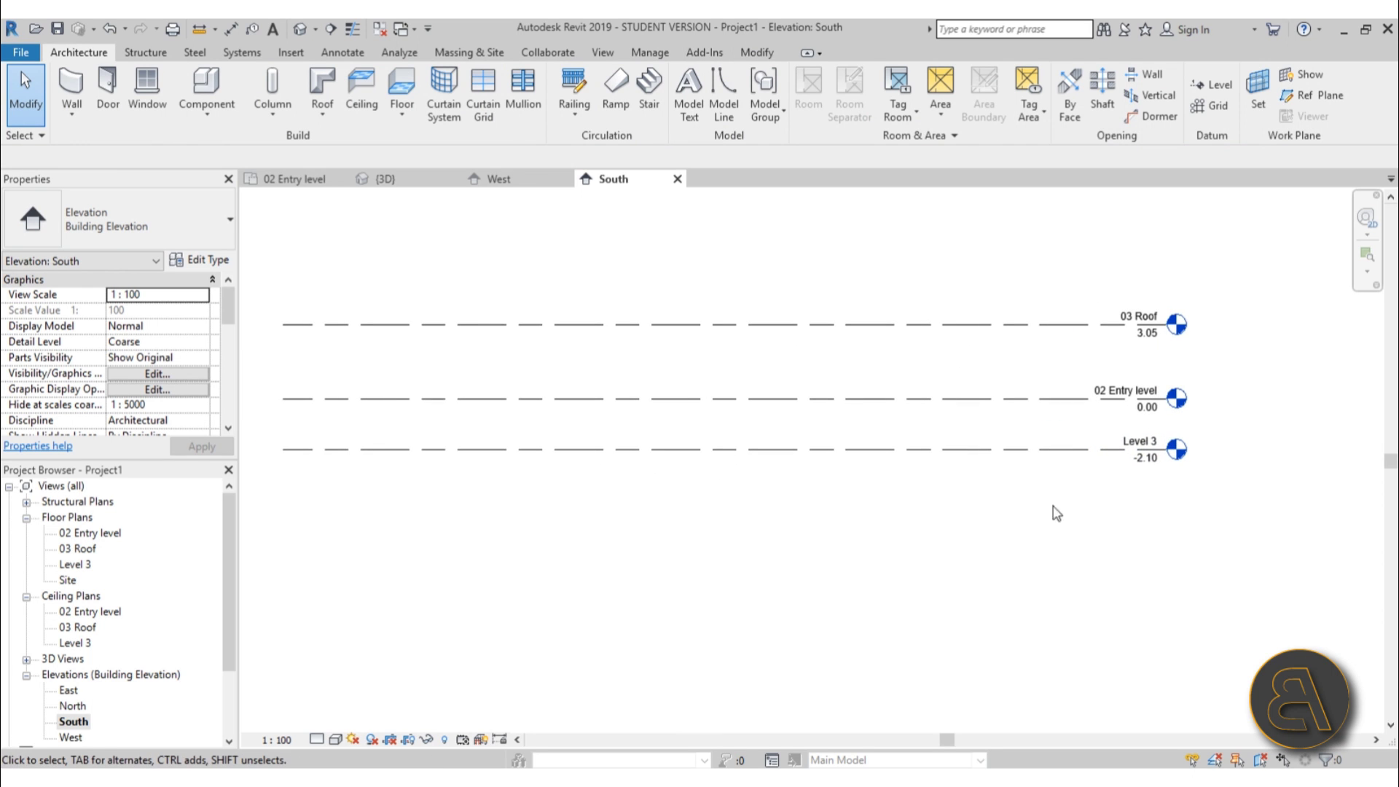
scroll(1253, 446, up, 1)
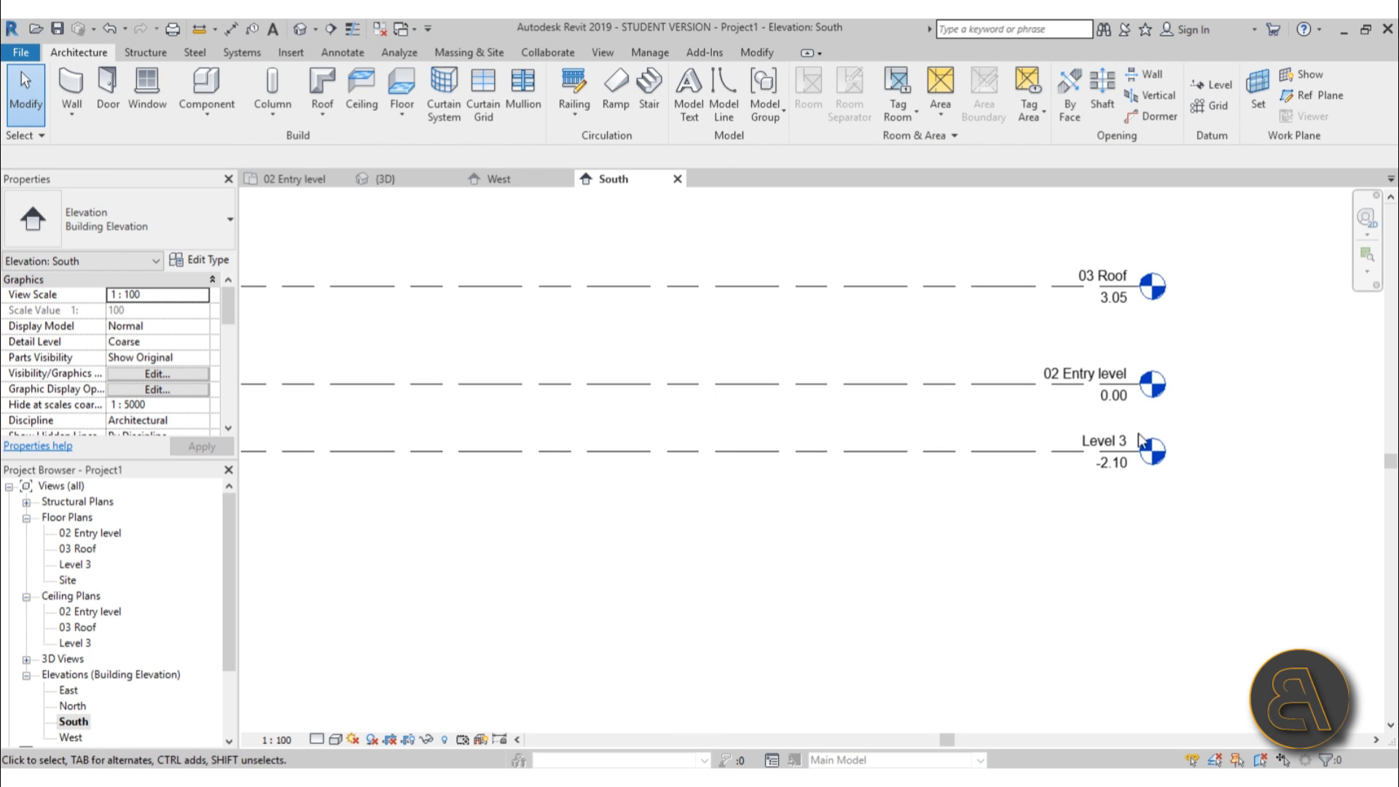
Step: Set the spacing between Level 3 and 02 Entry level to 3.05
click(1032, 450)
scroll(1234, 483, down, 1)
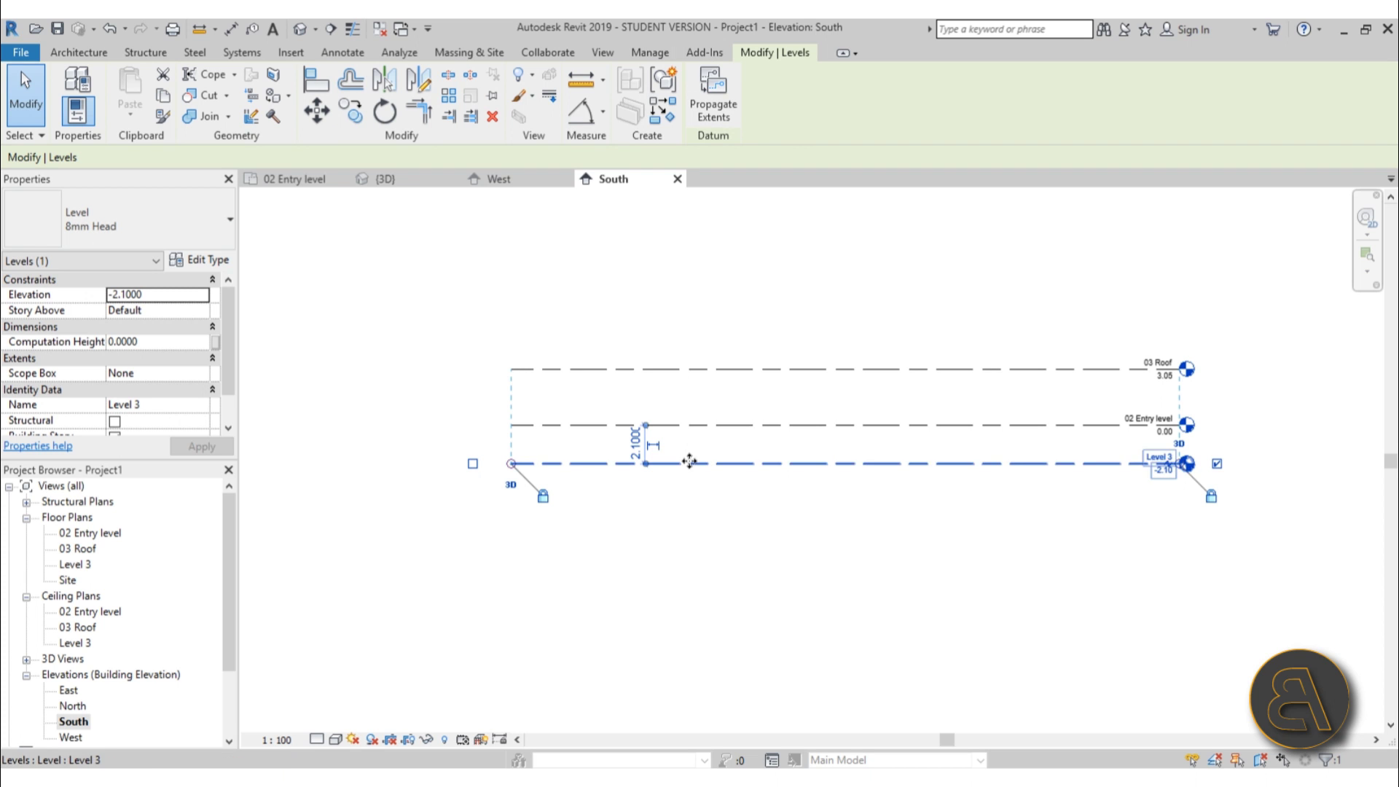
scroll(618, 463, up, 1)
scroll(618, 463, down, 1)
middle_drag(618, 463, 450, 462)
scroll(910, 450, up, 1)
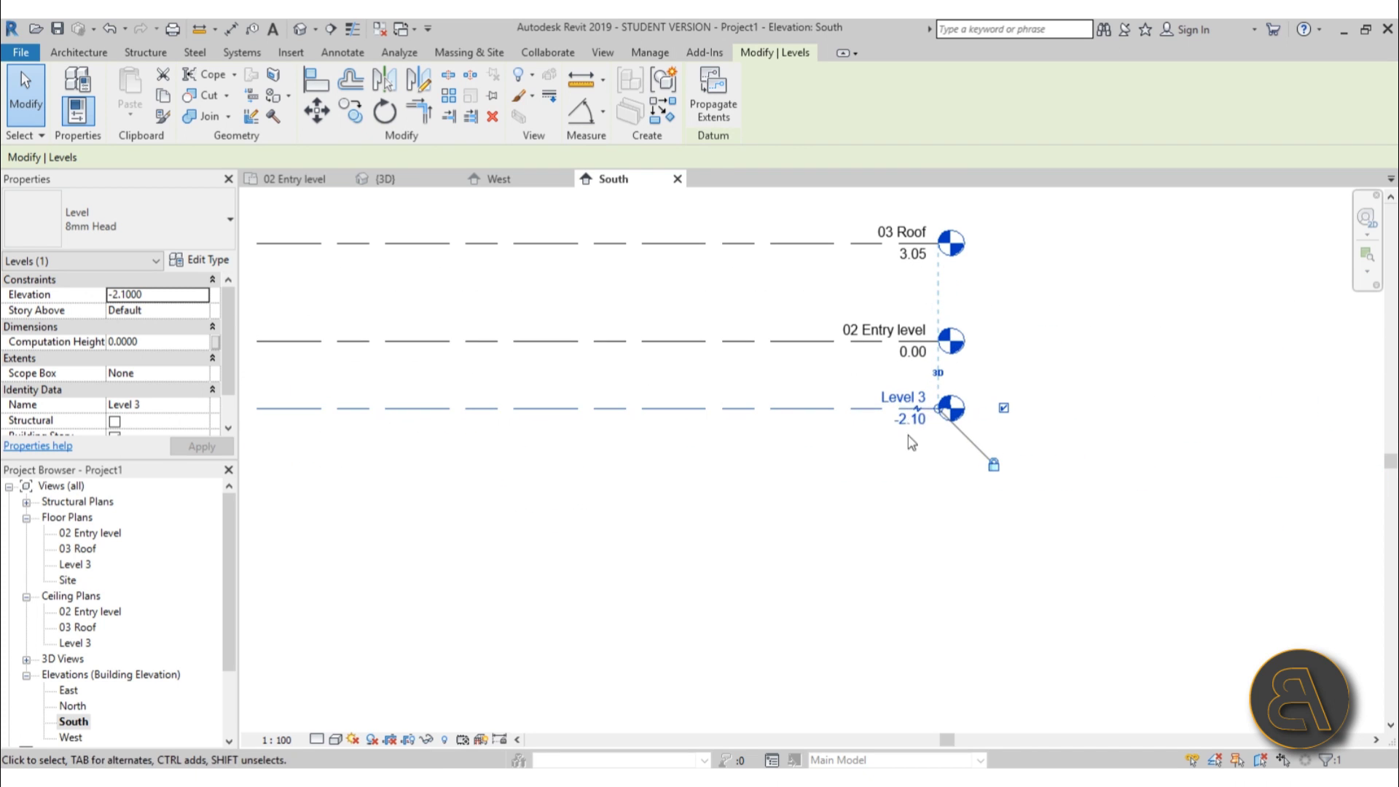
scroll(974, 489, down, 1)
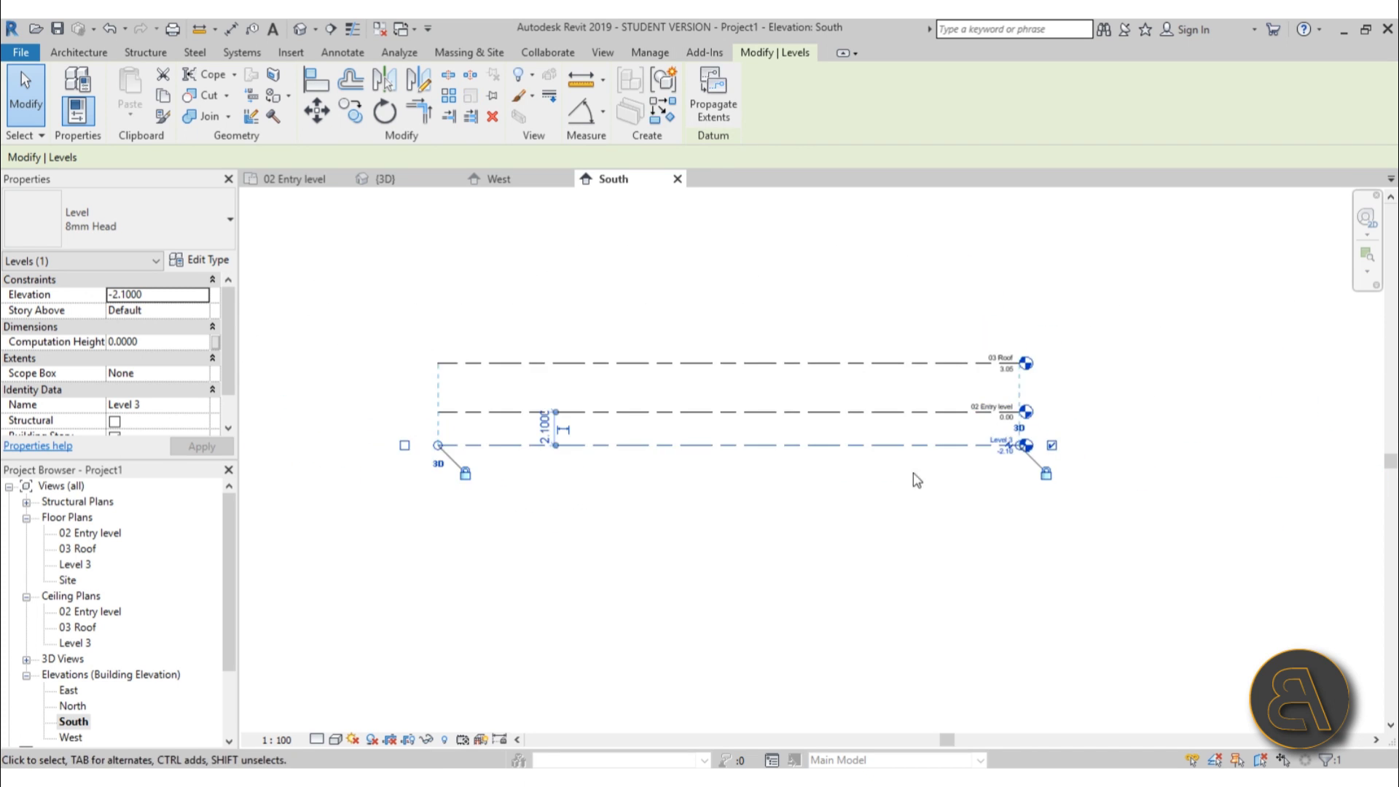
scroll(583, 426, up, 1)
click(546, 436)
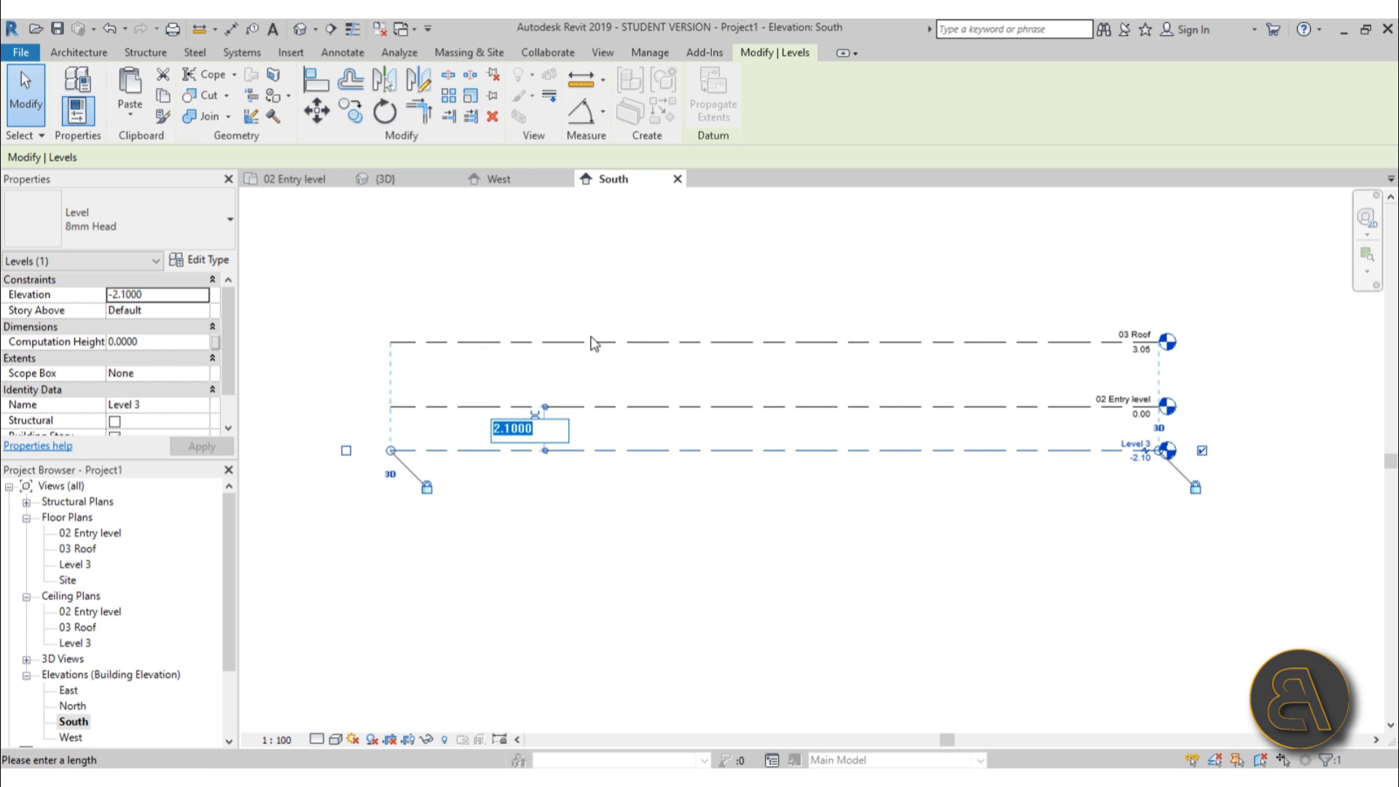
scroll(1180, 353, up, 2)
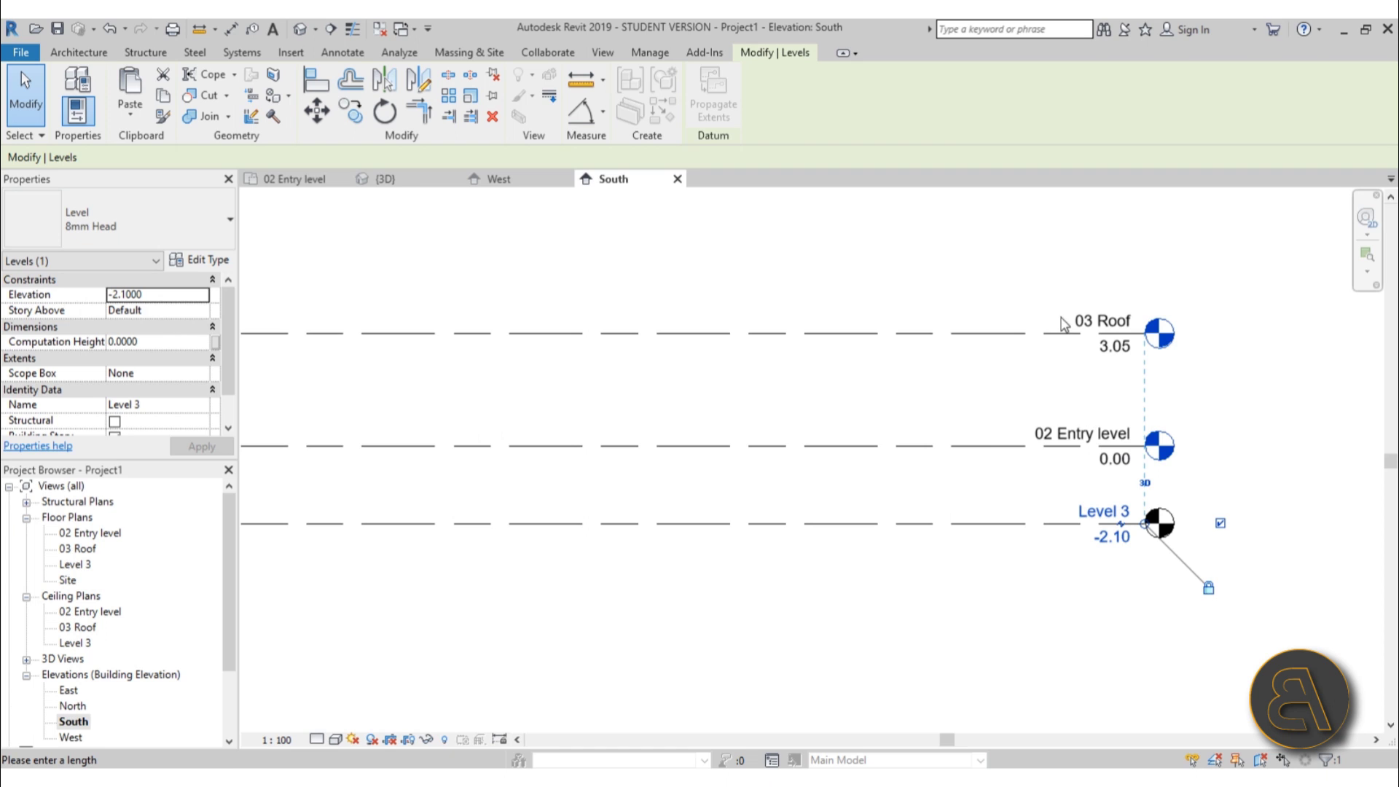
scroll(576, 445, down, 2)
text(3.05)
key(Return)
scroll(718, 406, down, 2)
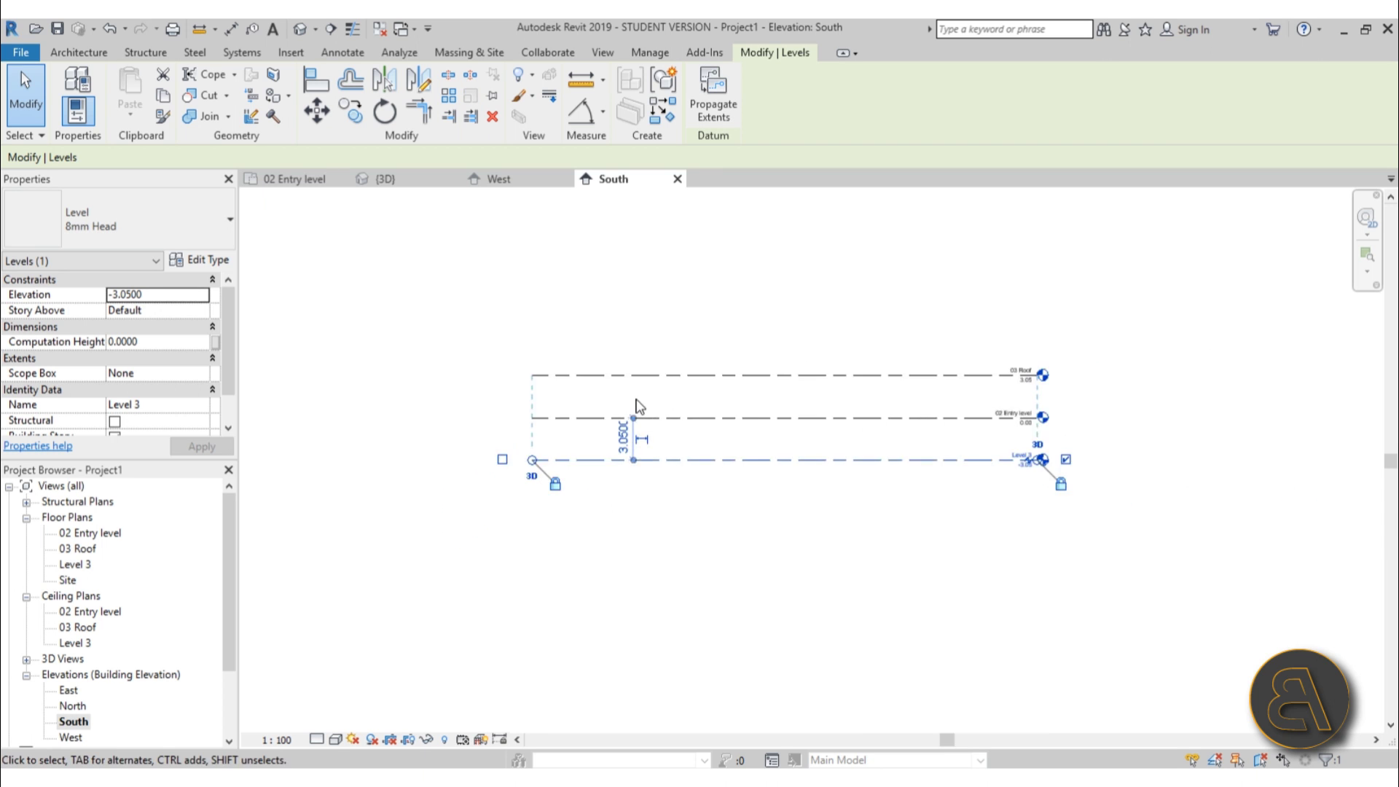
scroll(1006, 418, up, 2)
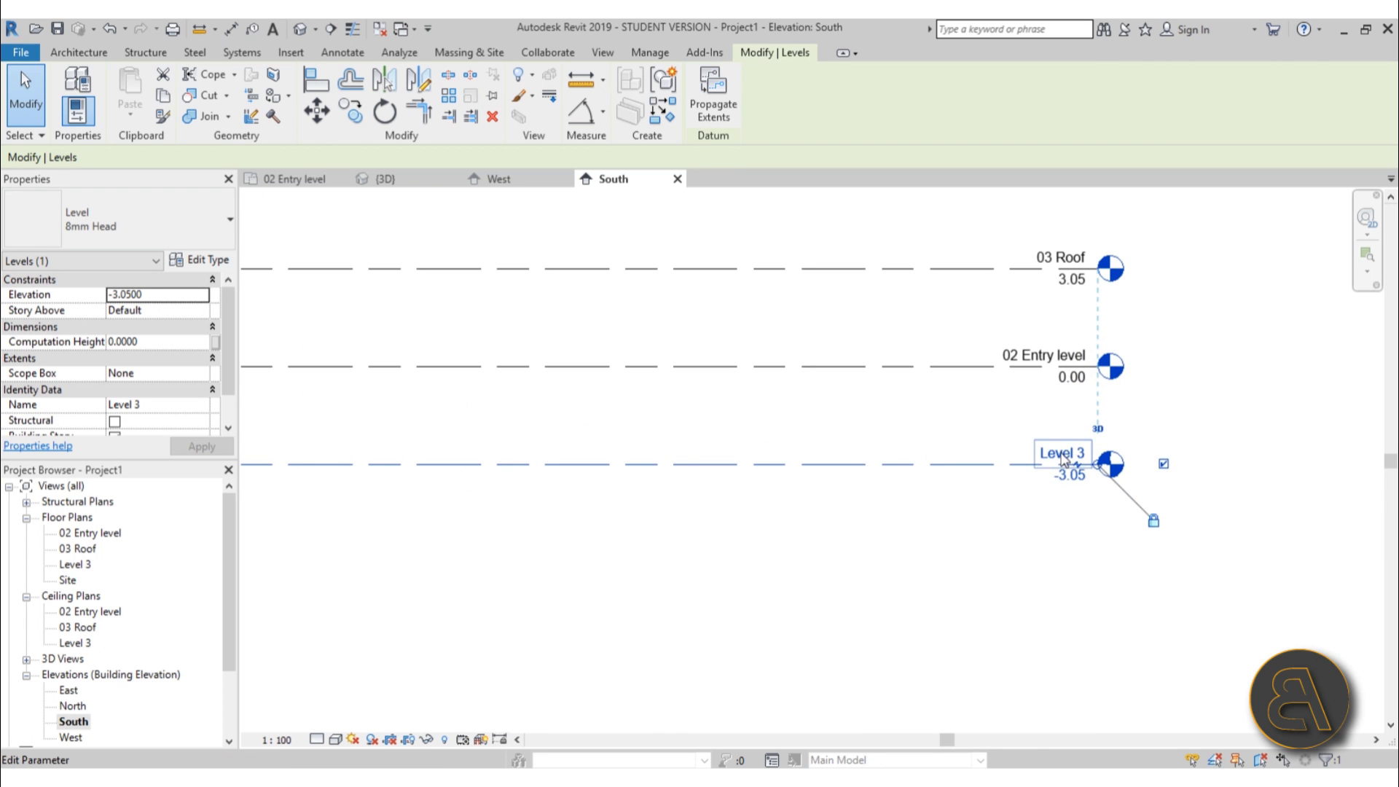
scroll(1020, 474, down, 3)
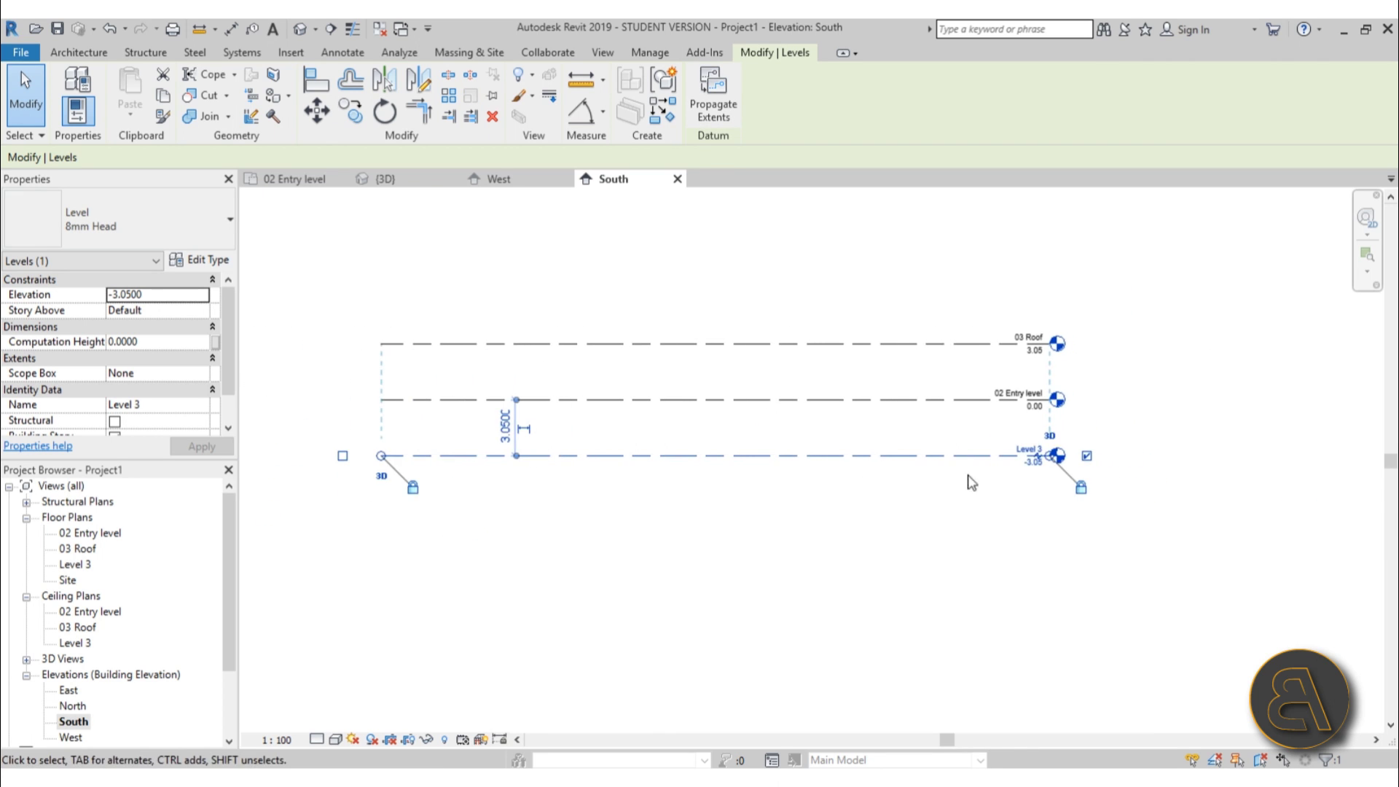
Step: Rename Level 3 as "01 Lower level" together with its corresponding views, and clear the selection
click(871, 486)
click(838, 456)
click(153, 405)
click(160, 406)
mouse_move(270, 436)
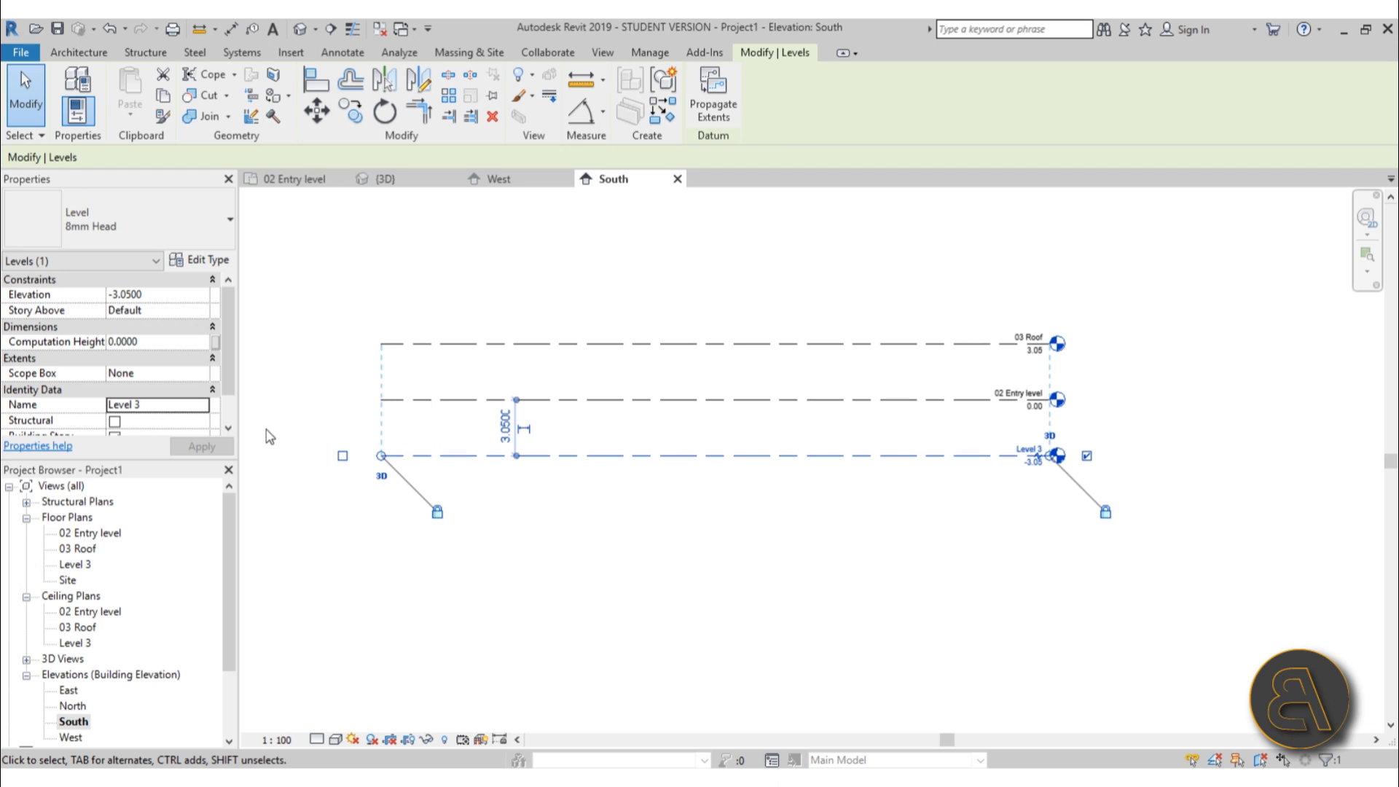
click(176, 403)
click(177, 401)
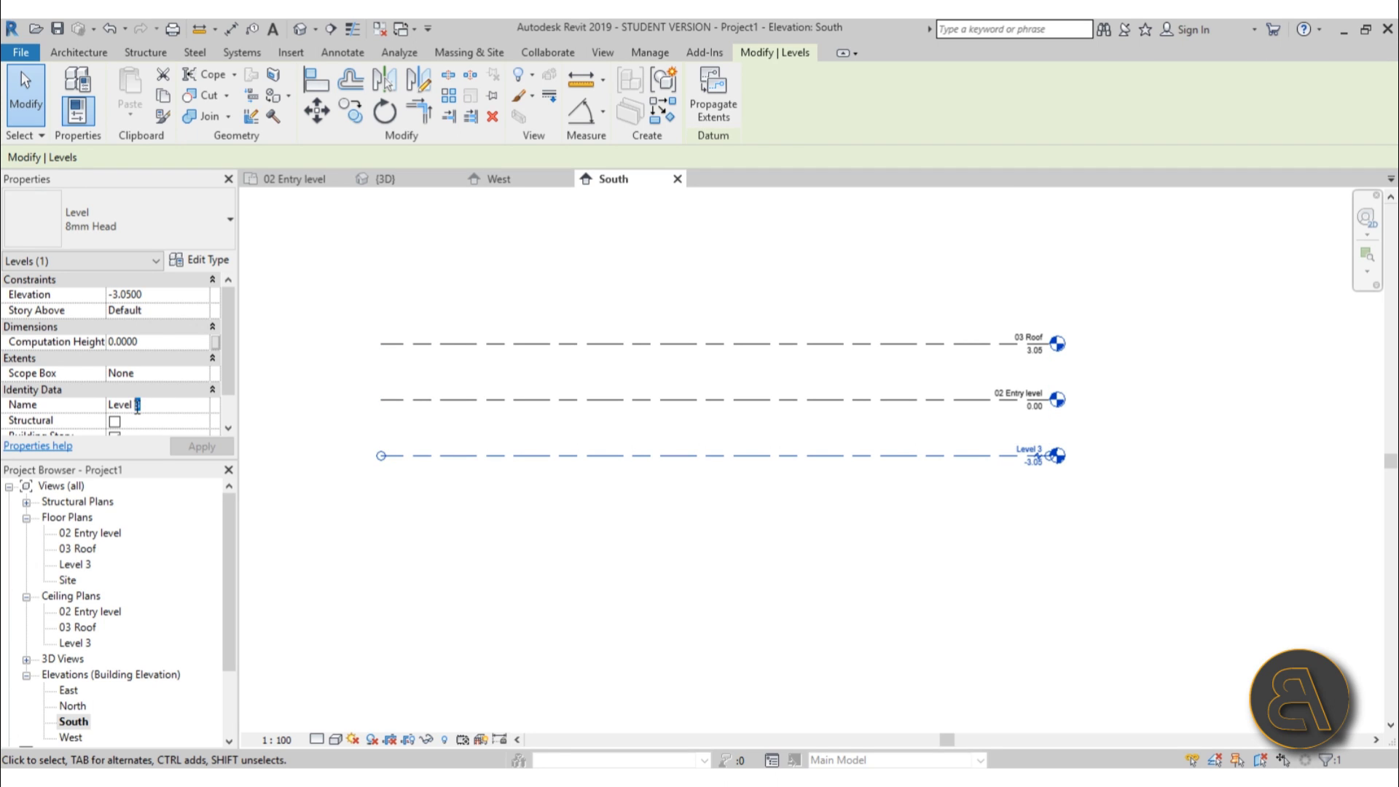
key(BackSpace)
key(BackSpace)
key(BackSpace)
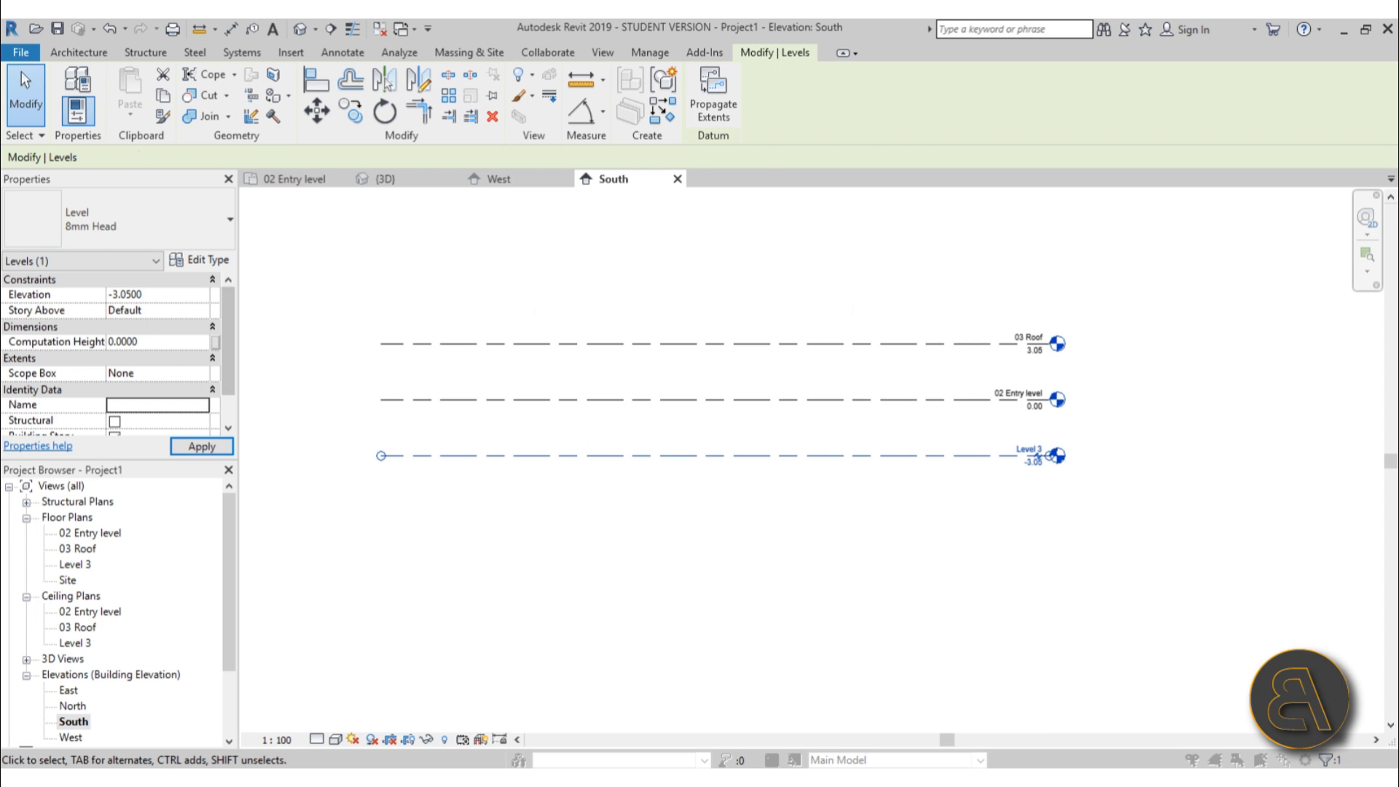
mouse_move(46, 151)
key(Return)
click(187, 405)
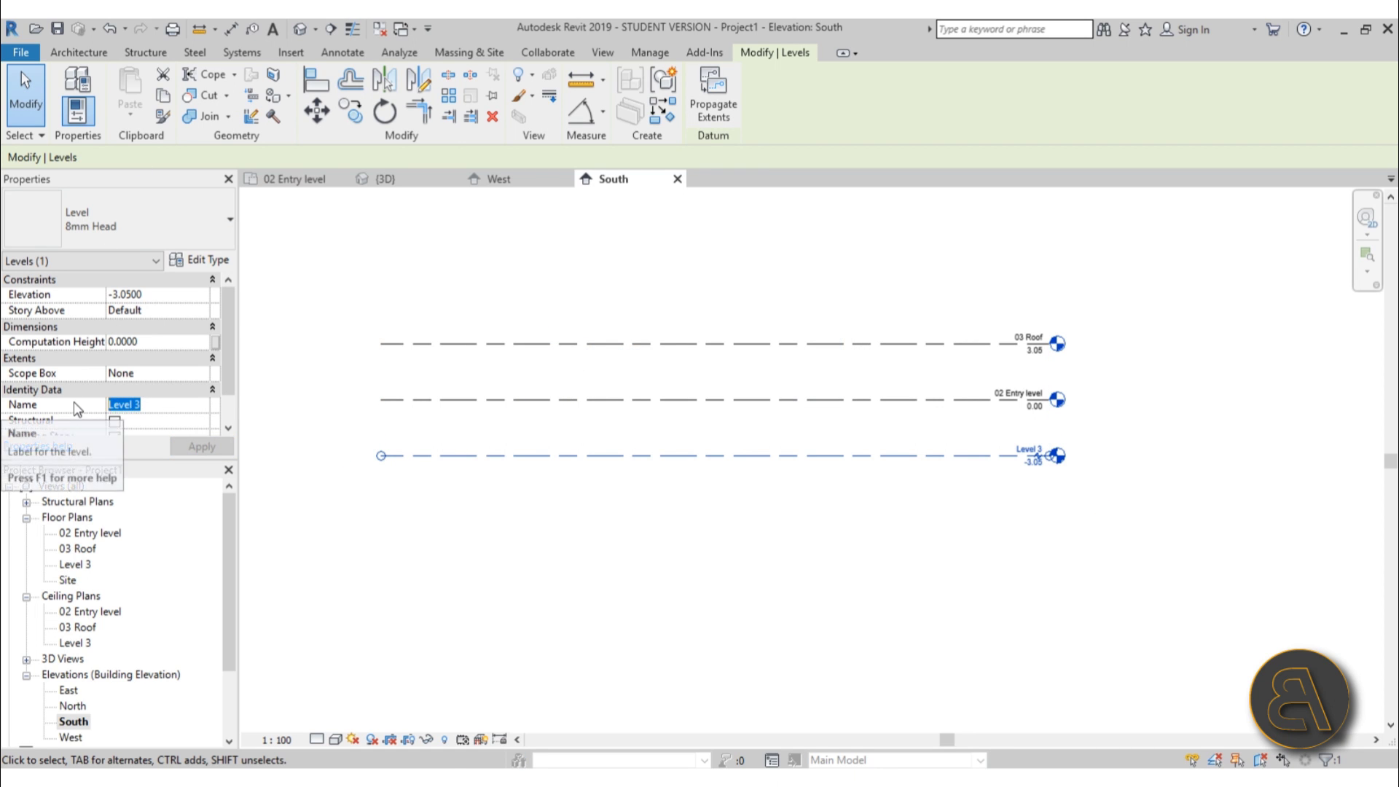
text(Lower l)
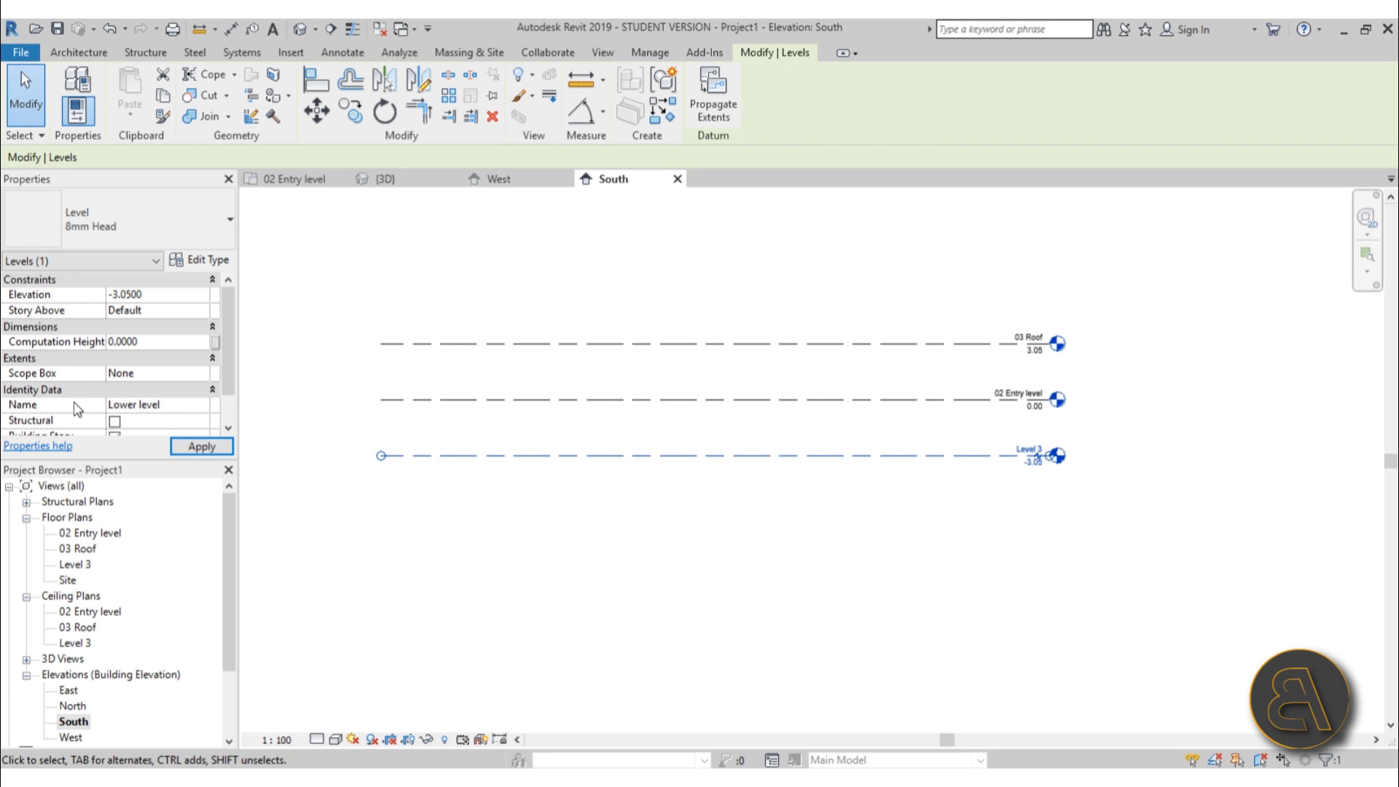
text(01)
key(Return)
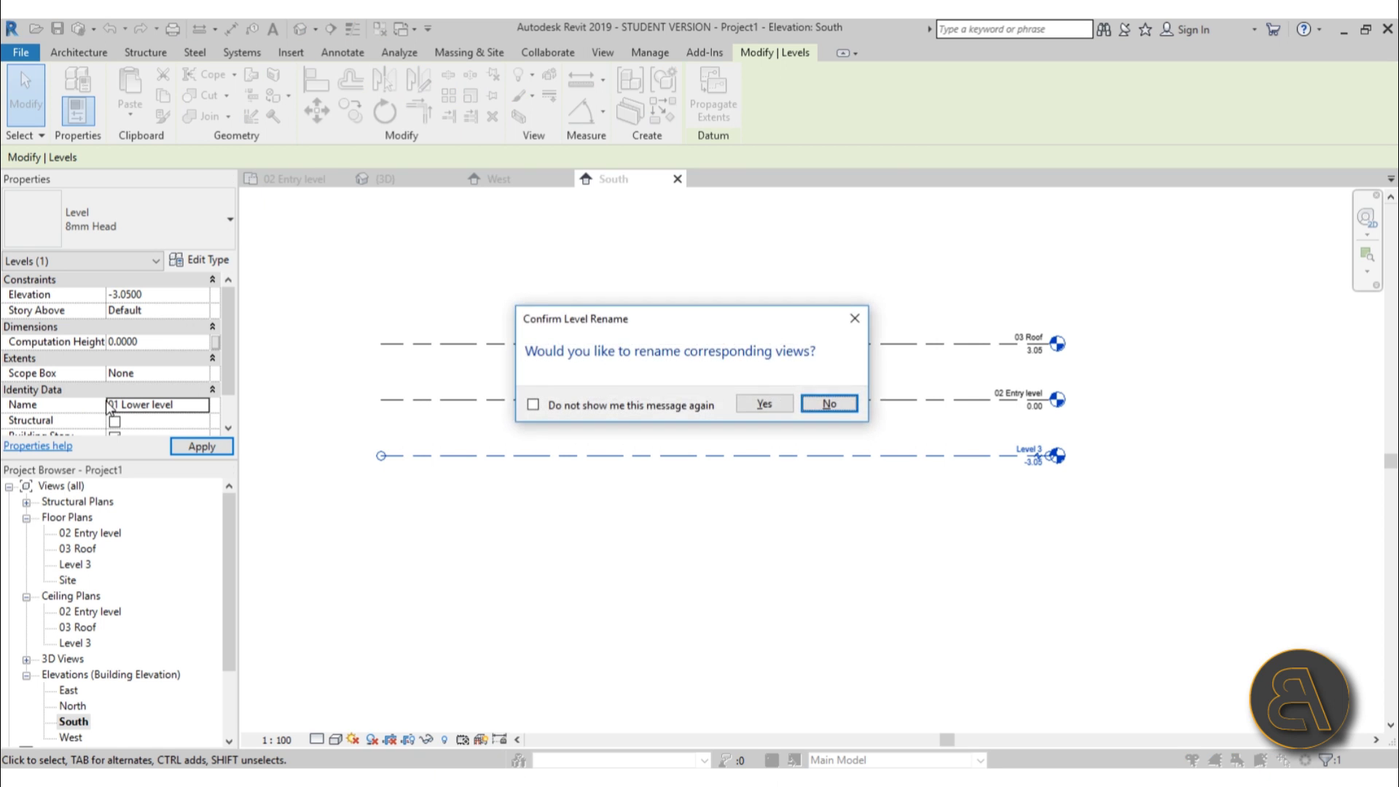
click(770, 404)
click(872, 550)
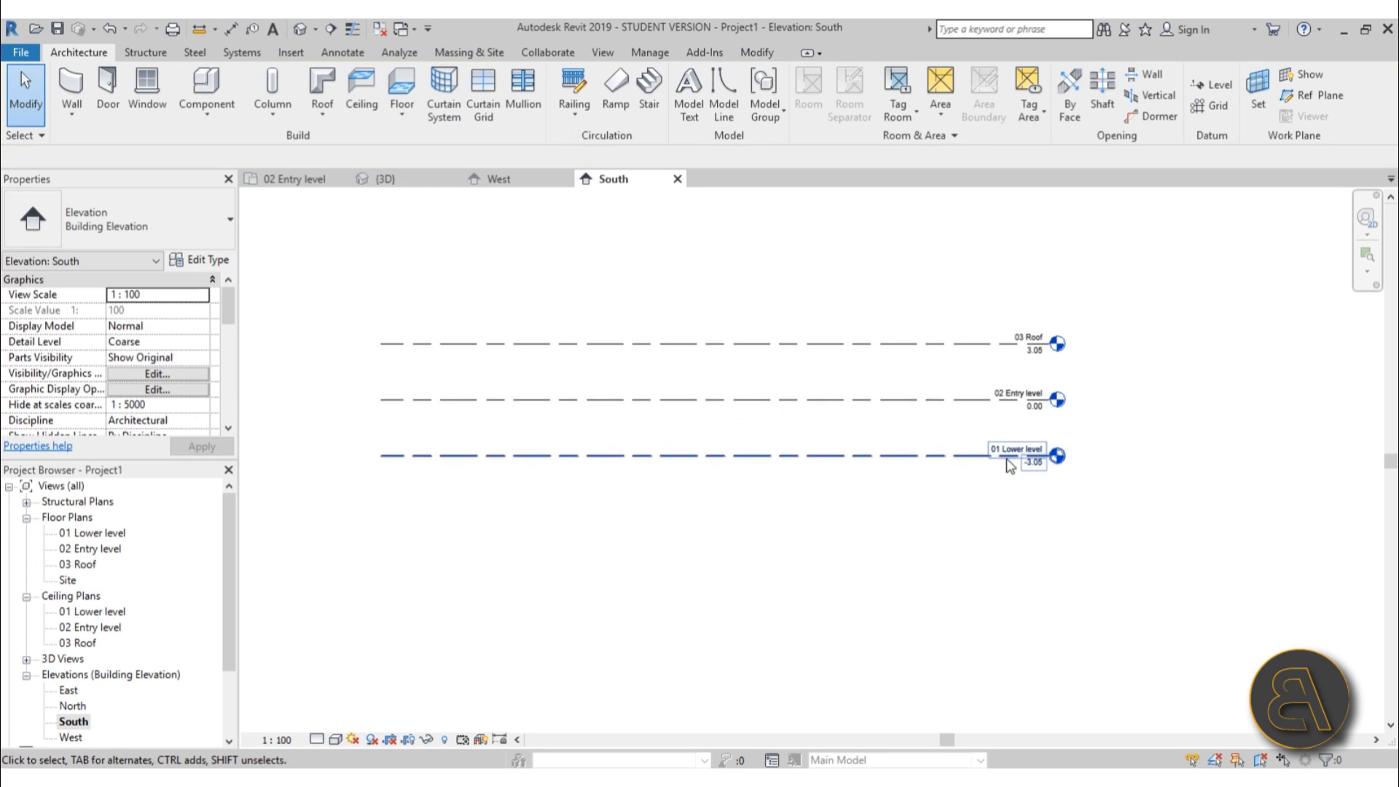
Step: Select the 01 Lower level to examine its name and elevation labels, and clear the selection
scroll(1000, 455, up, 4)
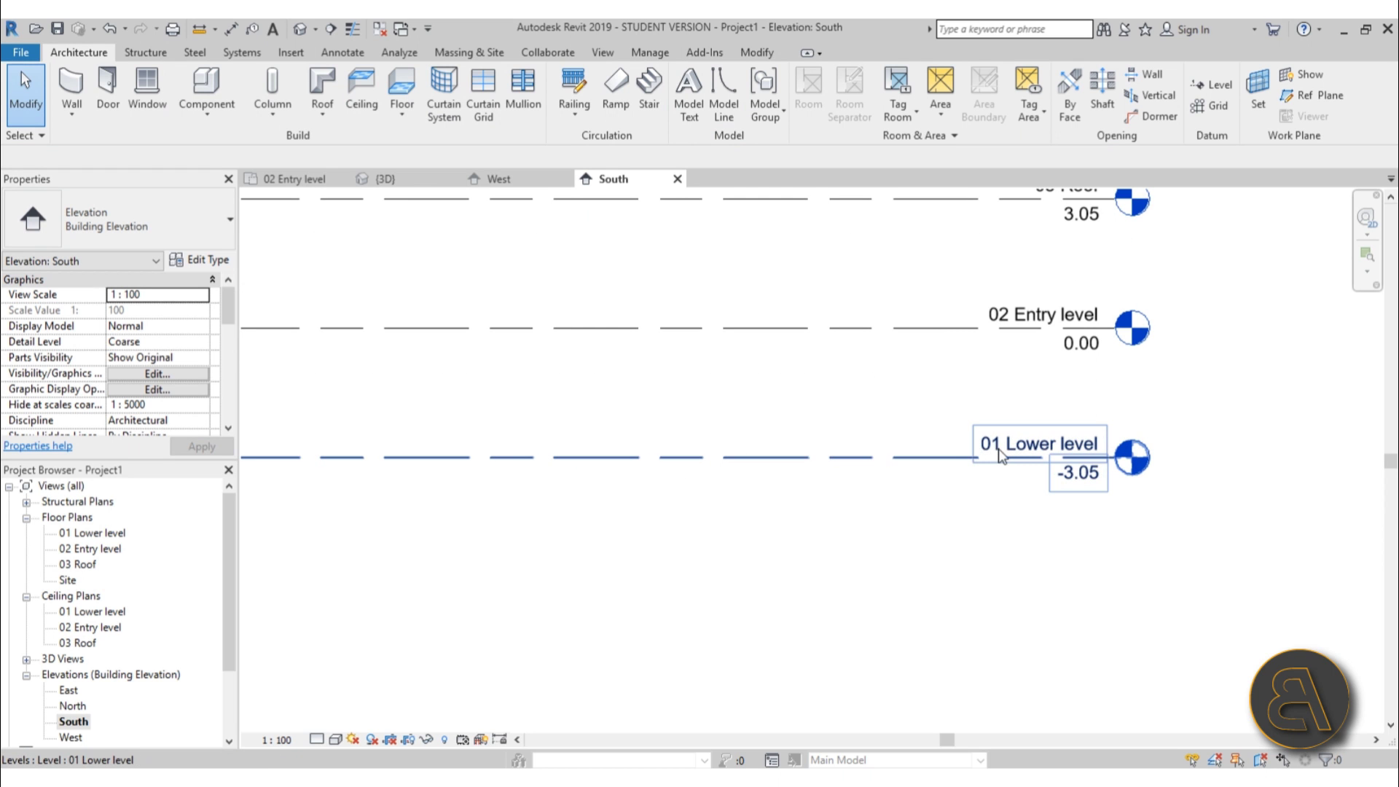
scroll(1051, 464, down, 3)
click(1051, 464)
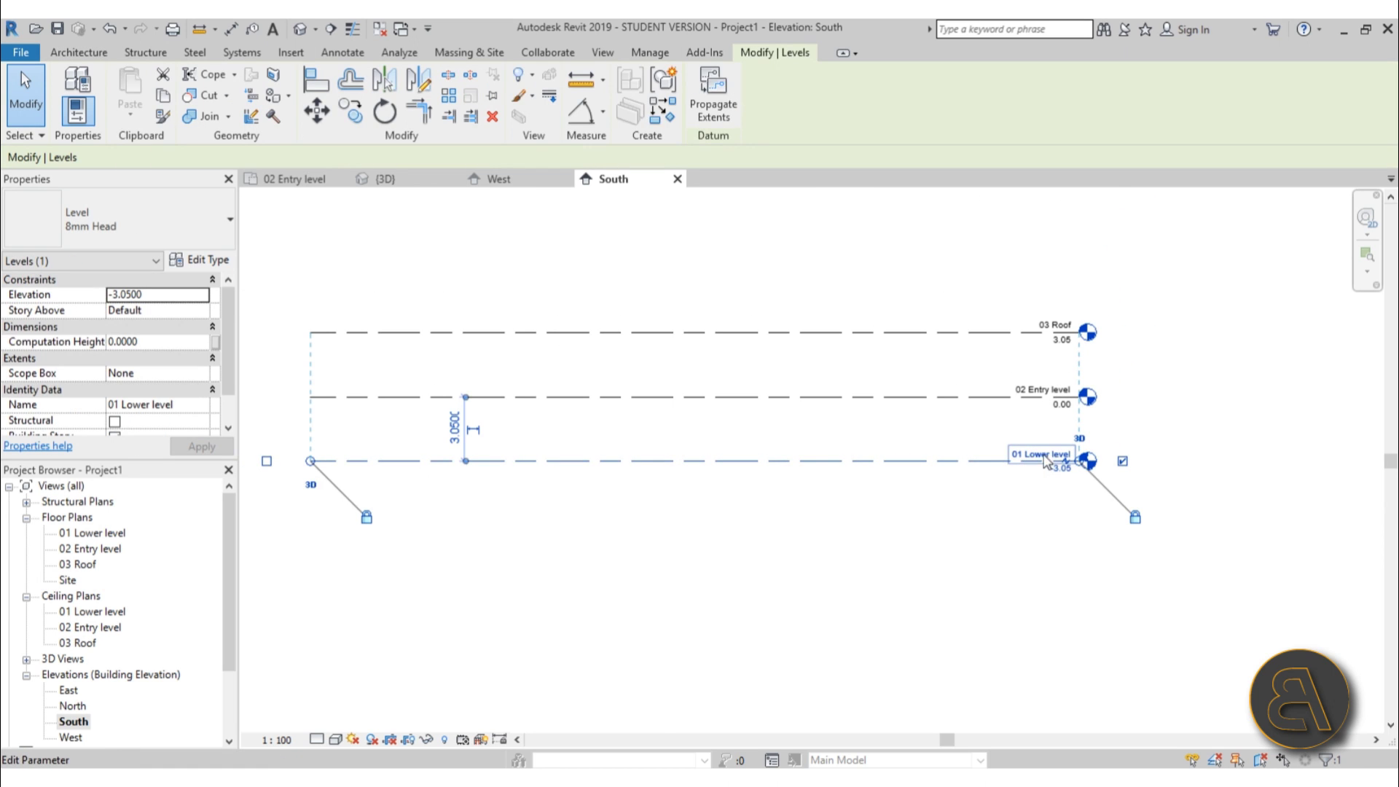
click(689, 548)
scroll(670, 484, down, 1)
middle_drag(672, 482, 655, 447)
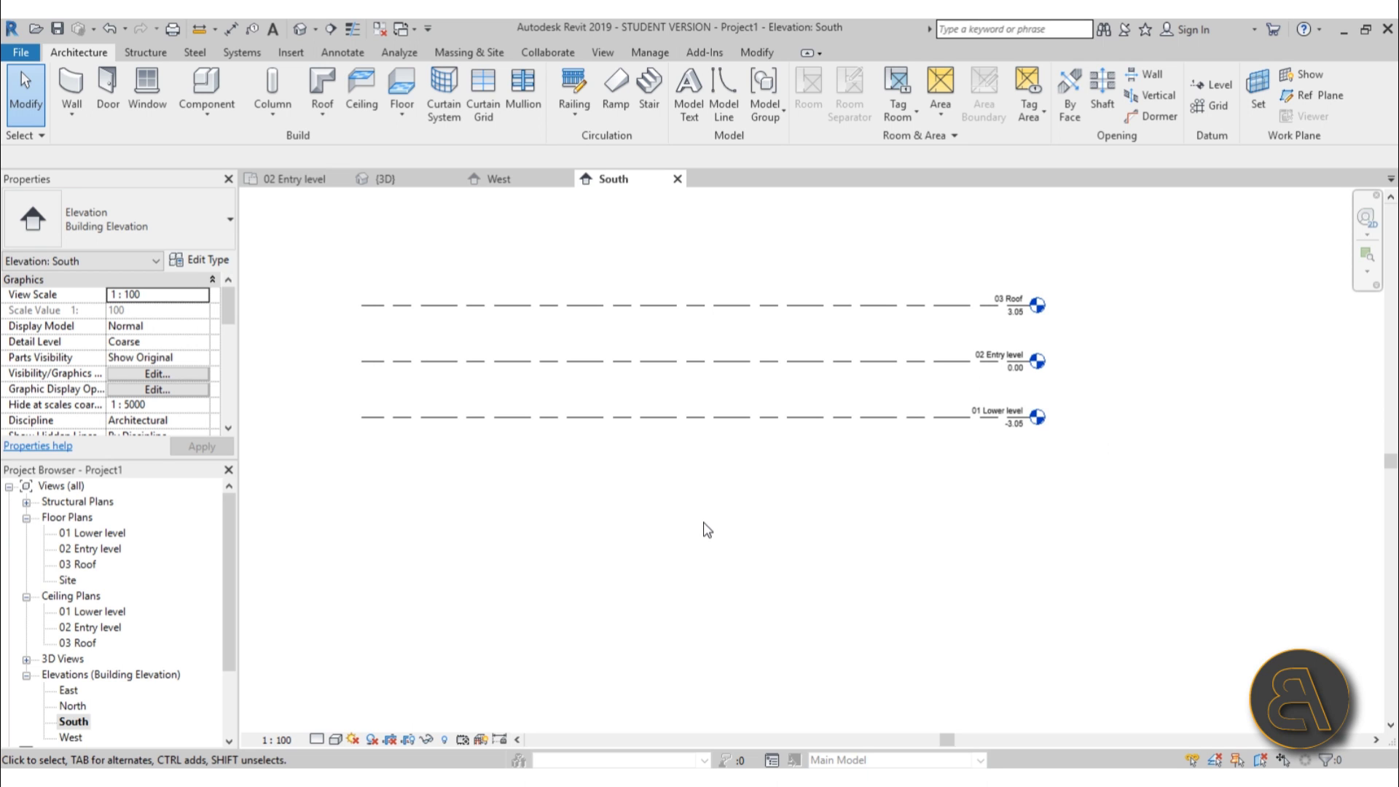
Step: Create a level 2.2 below 01 Lower level by picking its line with an offset, and leave the Level command
key(l)
key(l)
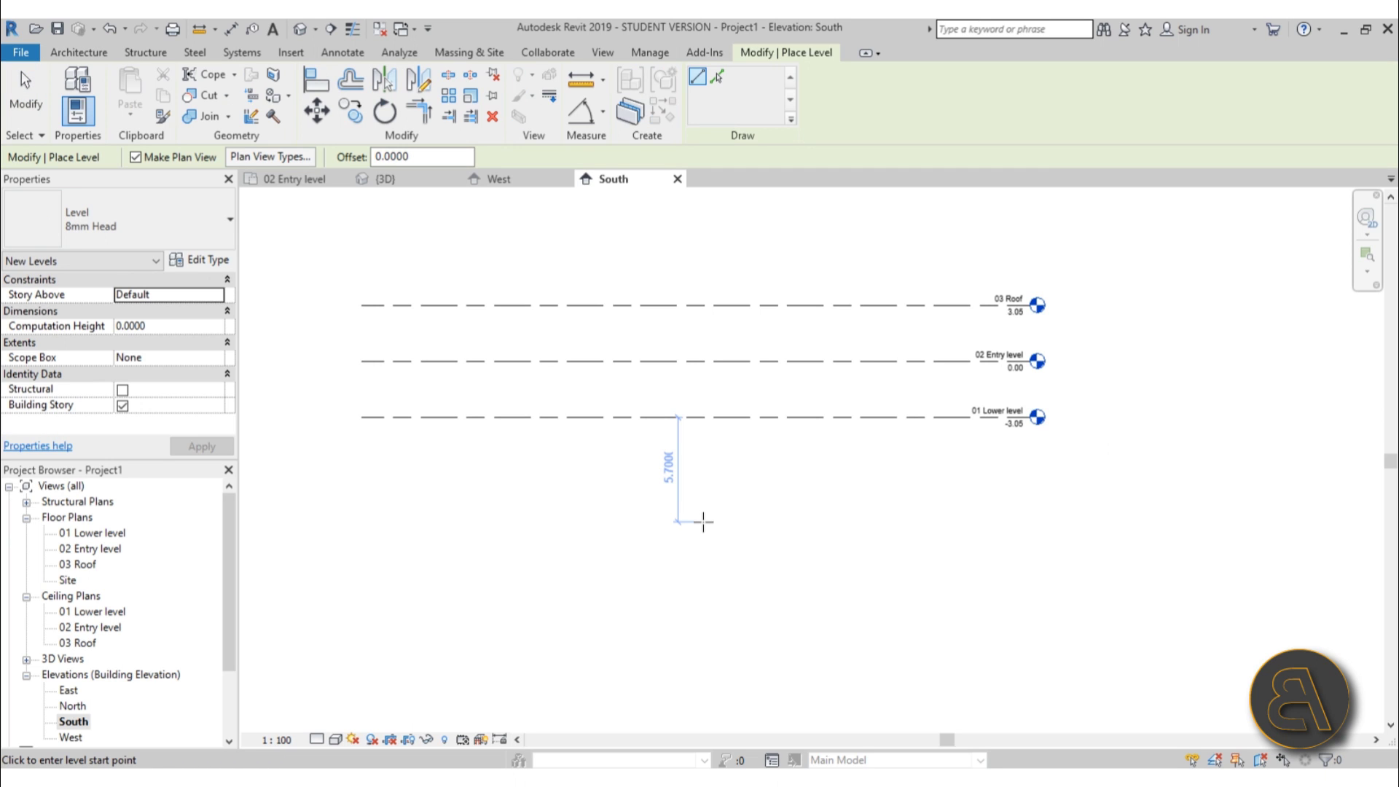
click(716, 78)
double_click(394, 157)
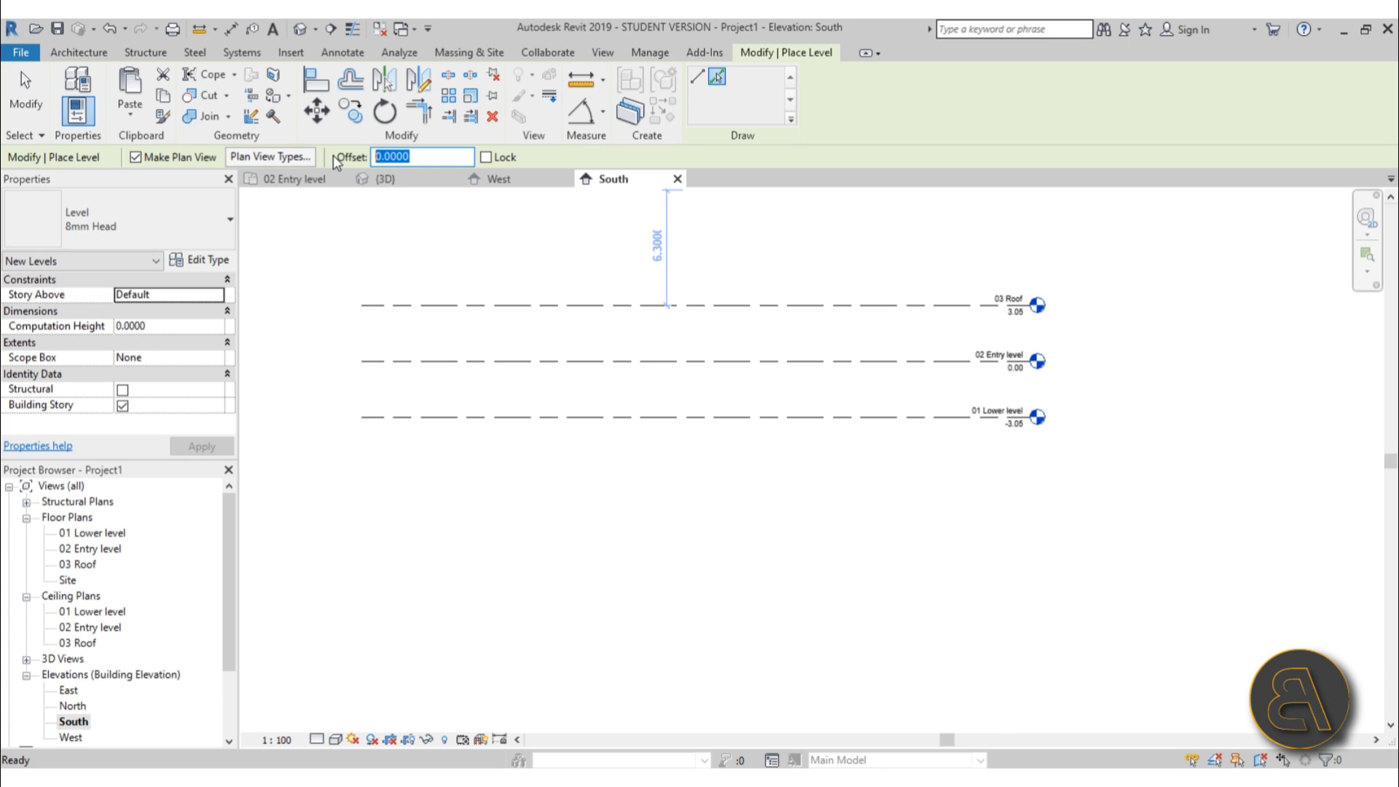
text(2.2000)
click(484, 417)
key(Escape)
key(Escape)
Step: Rename the new lowest level as "00 Foundation" together with its corresponding views
click(527, 457)
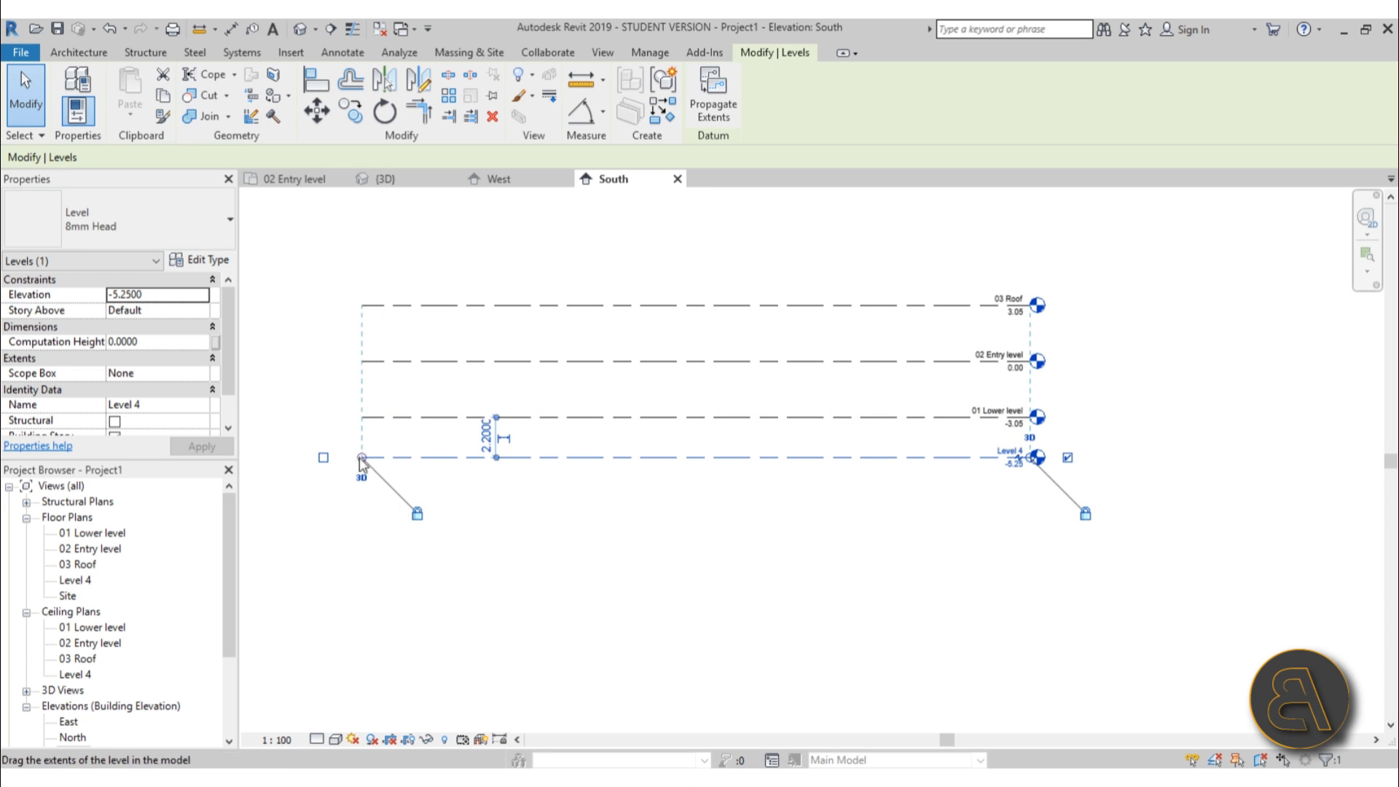
scroll(1070, 471, up, 4)
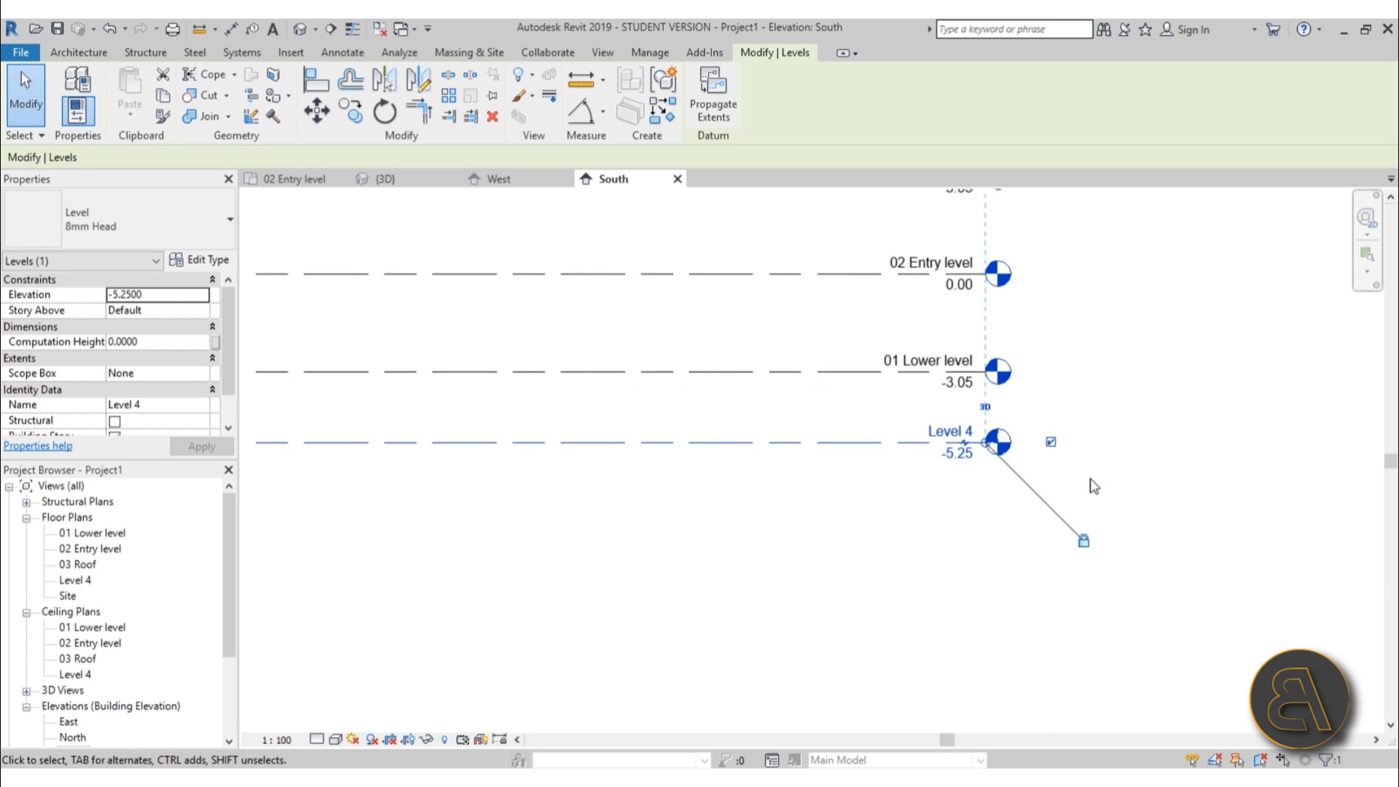
click(945, 425)
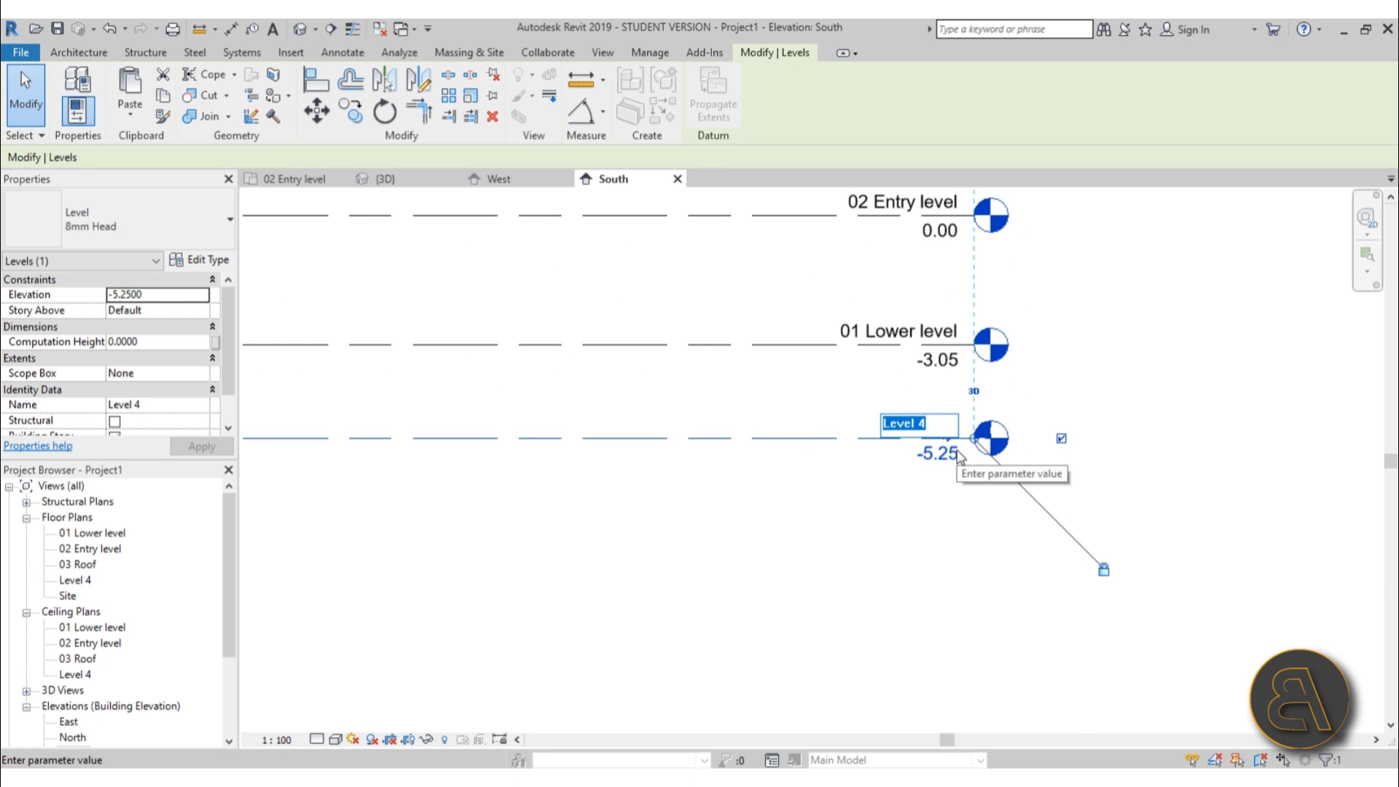
text(0)
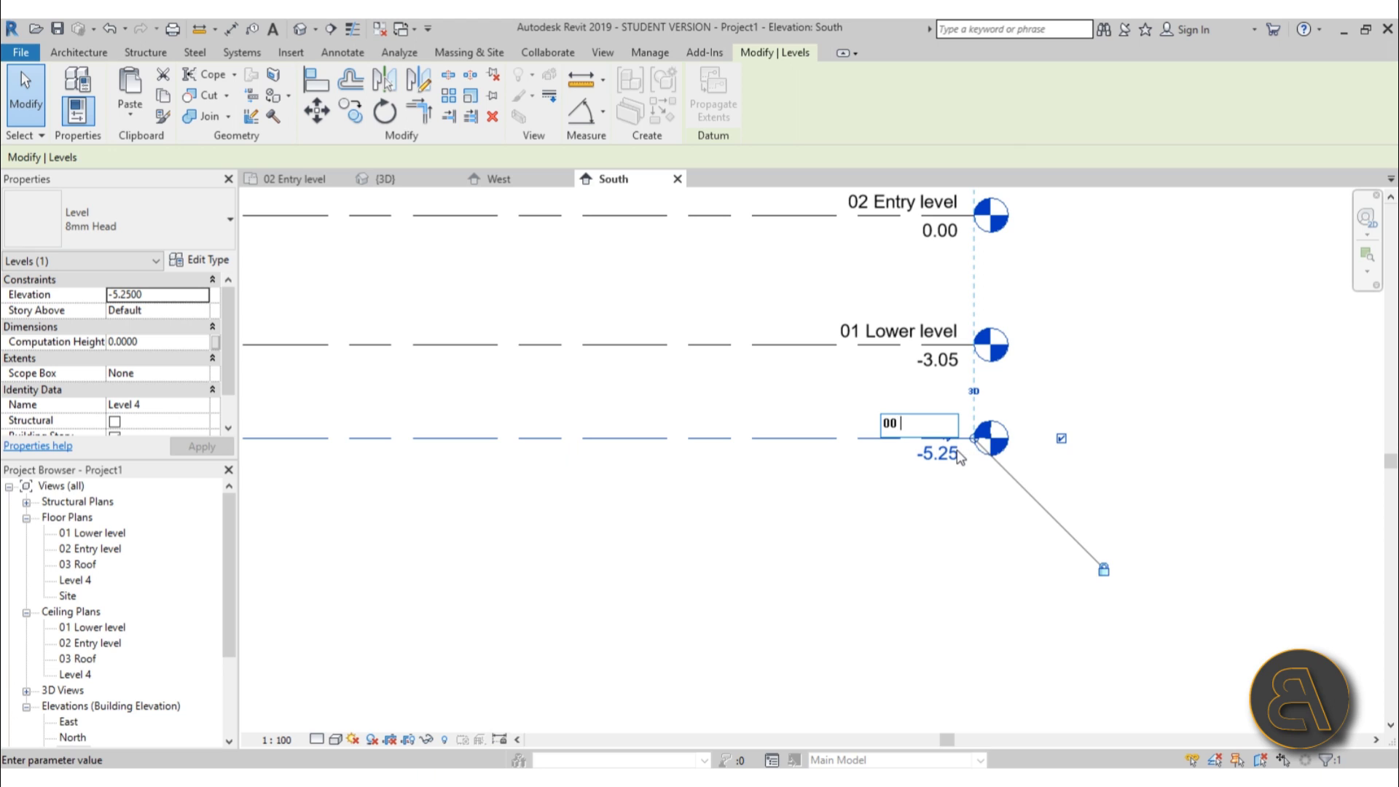
text(Foundation)
click(838, 492)
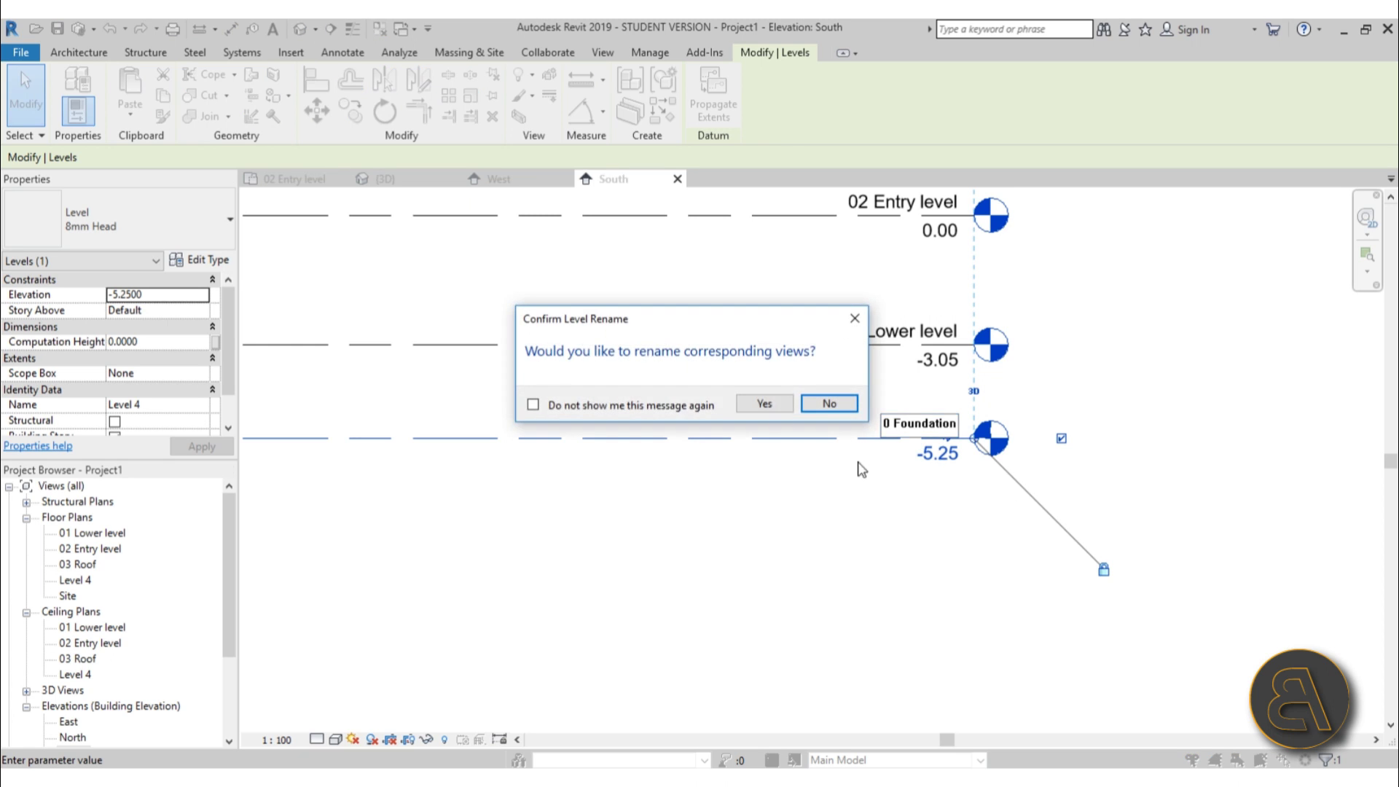
click(763, 403)
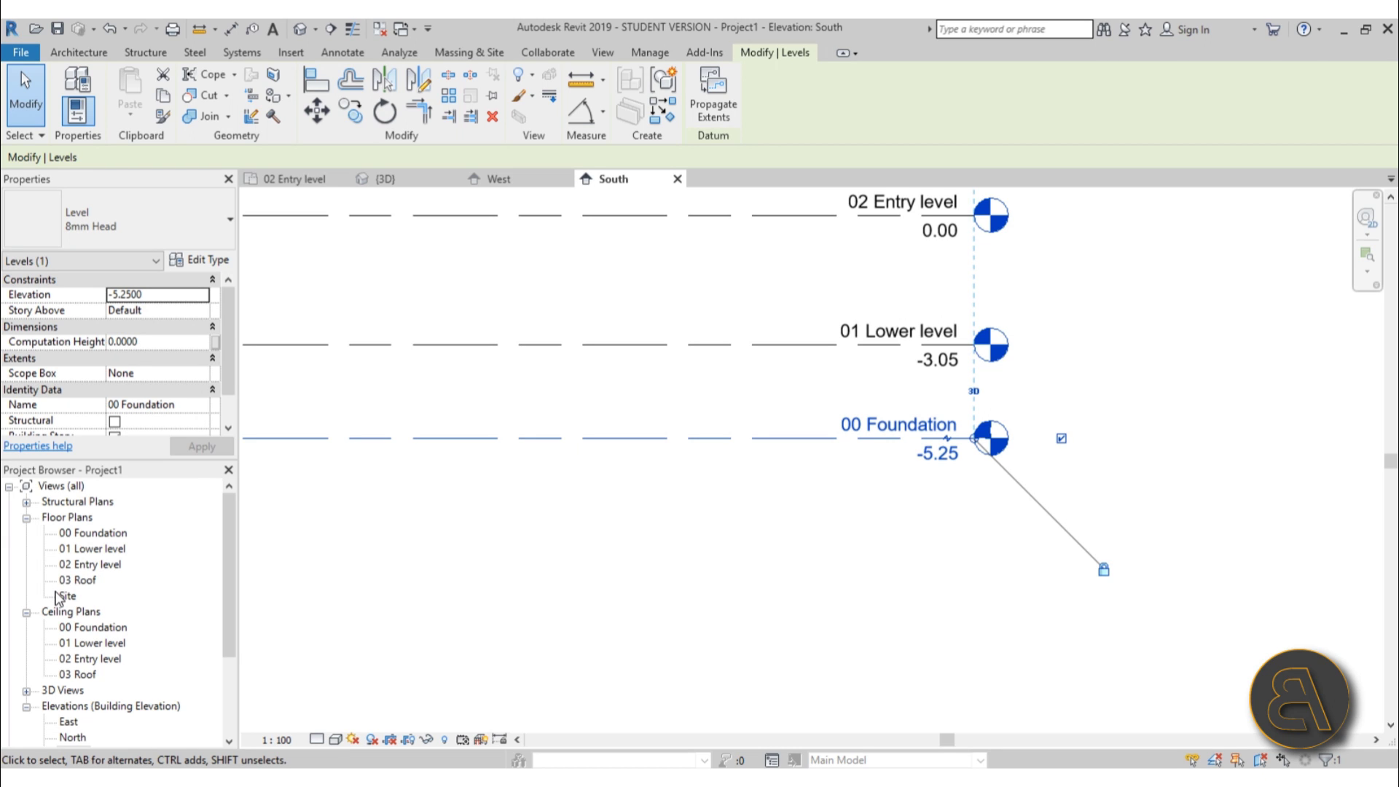
Step: Collapse the Ceiling Plans group in the project browser and clear the selection in the South elevation
click(27, 612)
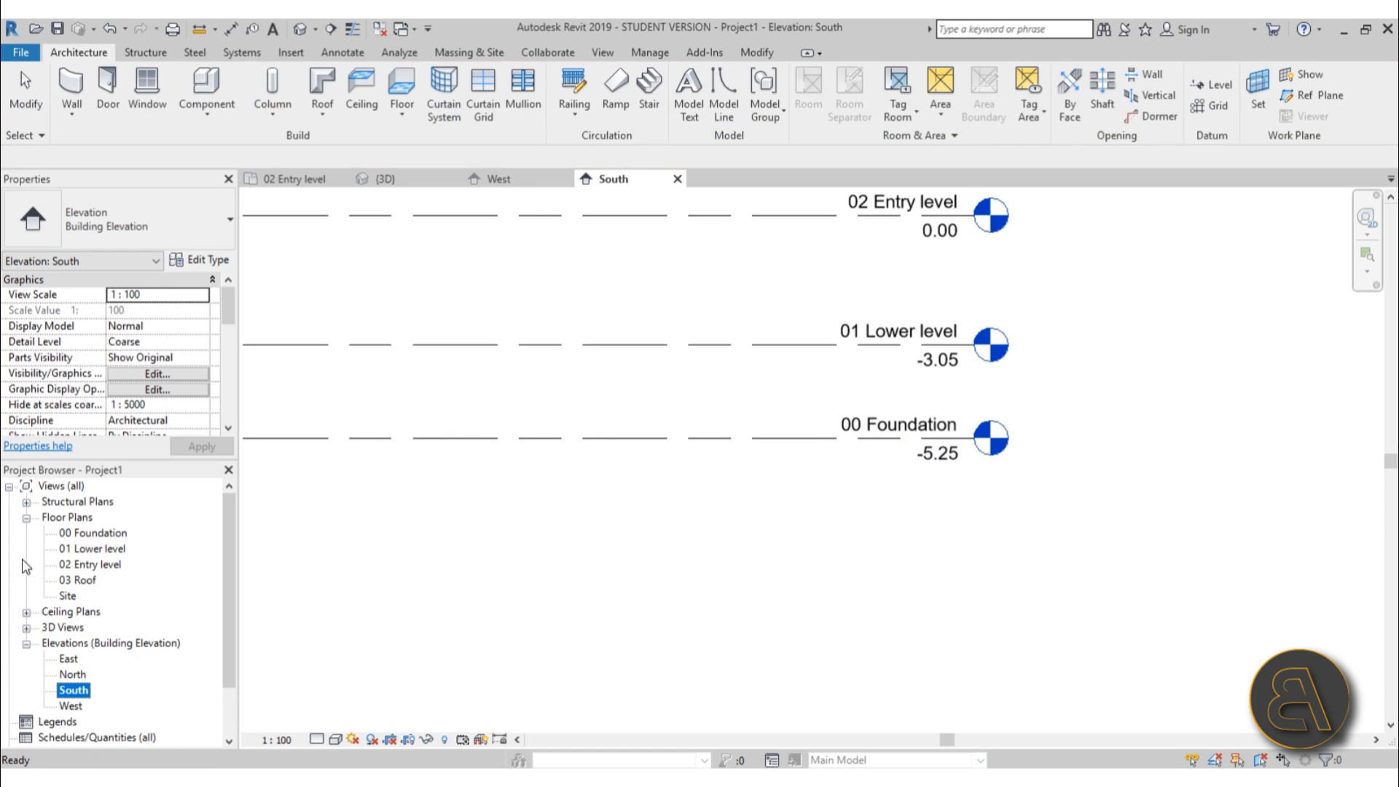
key(ctrl+z)
scroll(925, 618, down, 2)
scroll(661, 609, down, 2)
middle_drag(662, 609, 655, 562)
click(691, 561)
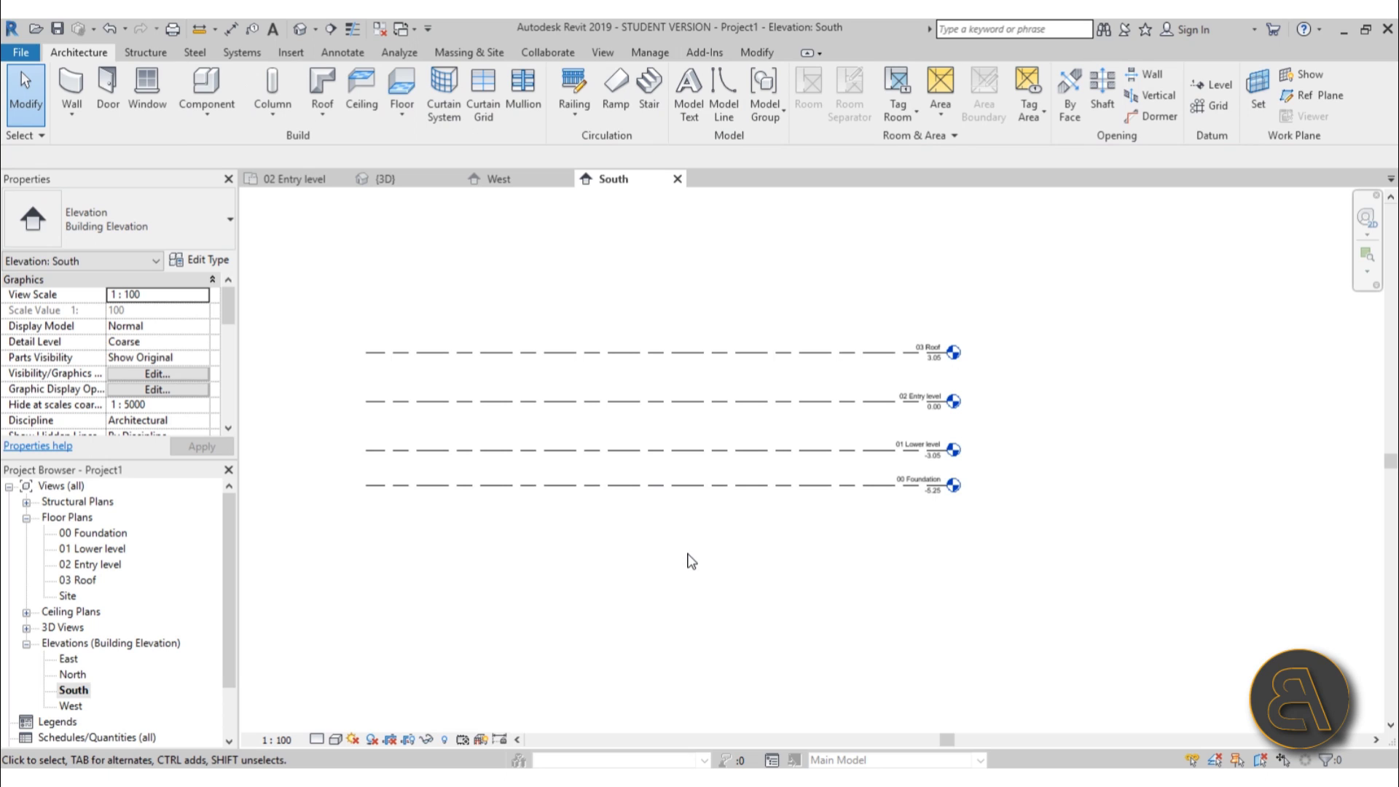